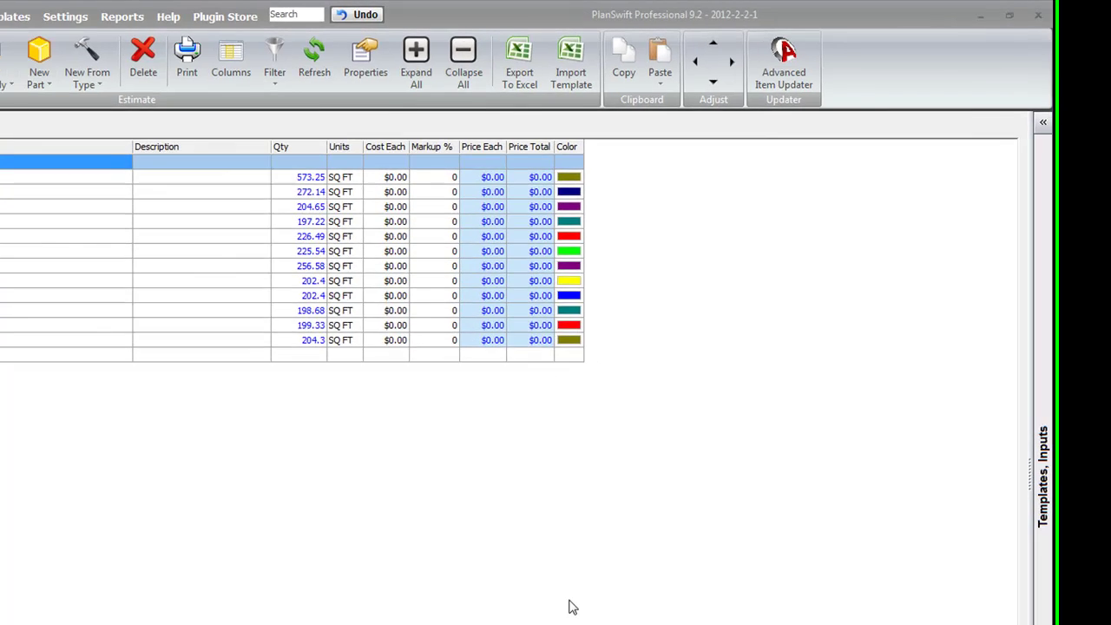
# Open the Advanced Item Updater beside the Offices list and put the cursor in its Type Value field
pyautogui.click(887, 47)
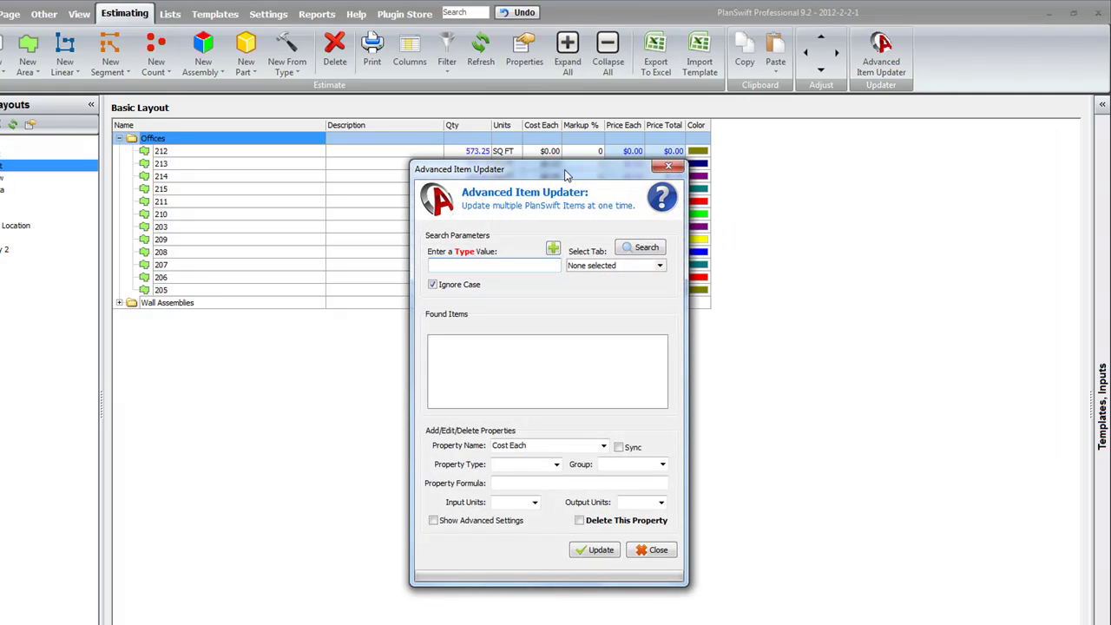
pyautogui.moveTo(566, 173); pyautogui.dragTo(903, 170)
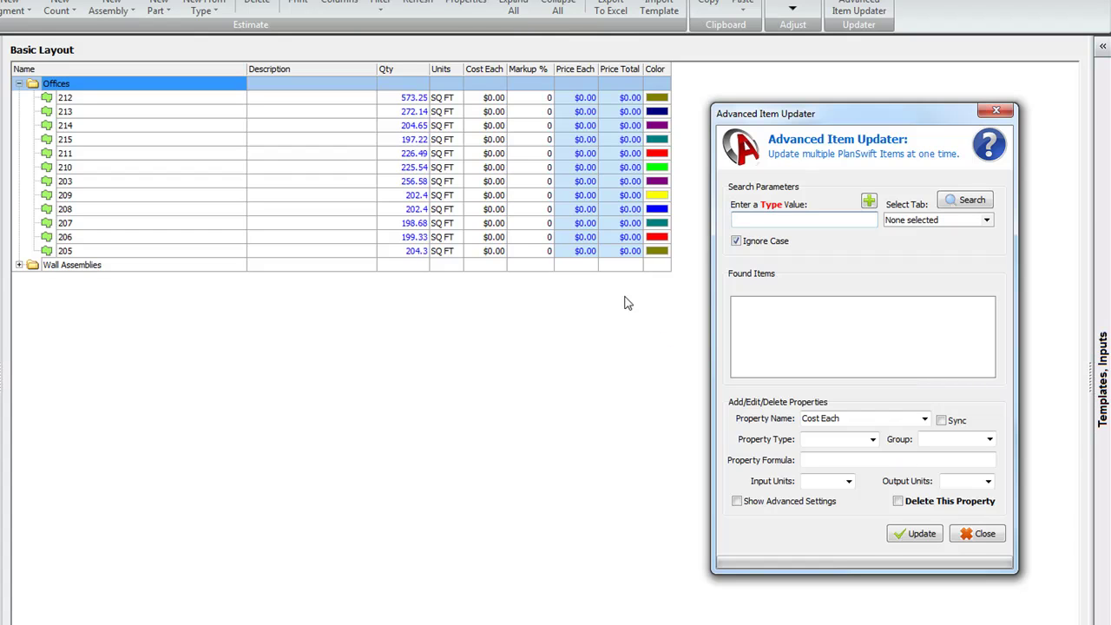
pyautogui.click(815, 217)
# Show item 212's Advanced property grid and scroll through its formulas, units and results
pyautogui.doubleClick(52, 102)
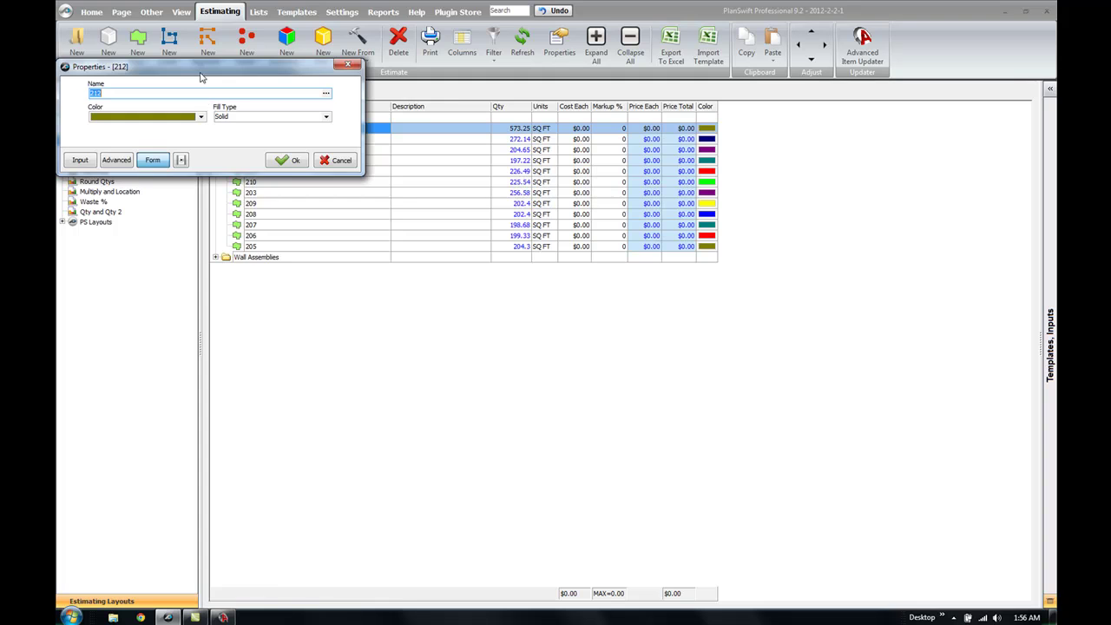
pyautogui.moveTo(200, 78); pyautogui.dragTo(514, 217)
pyautogui.click(431, 302)
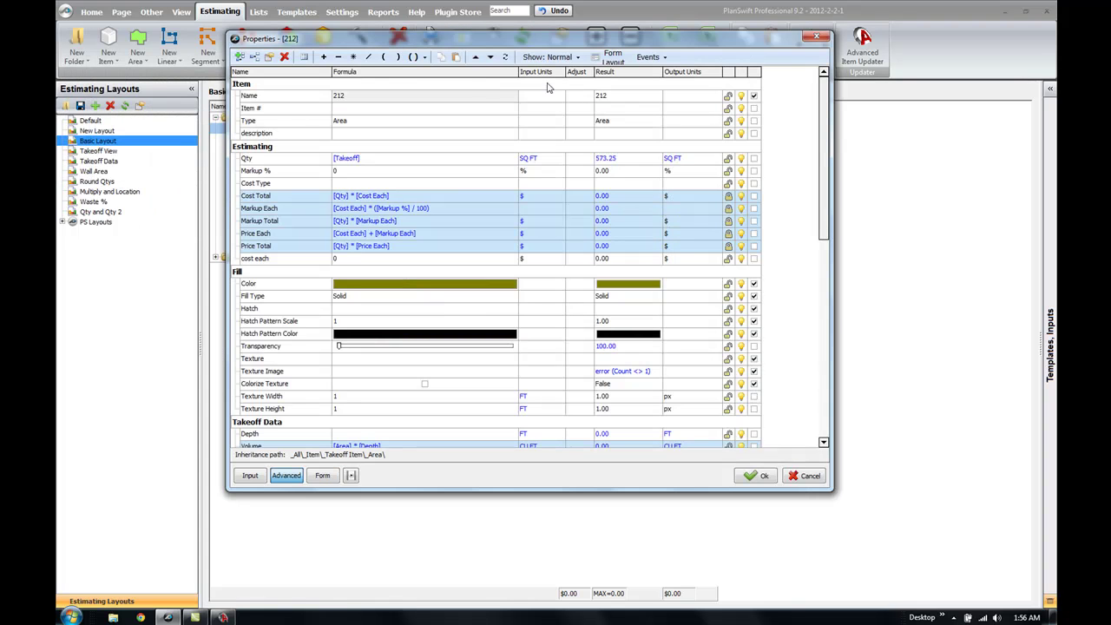
pyautogui.moveTo(491, 48); pyautogui.dragTo(358, 109)
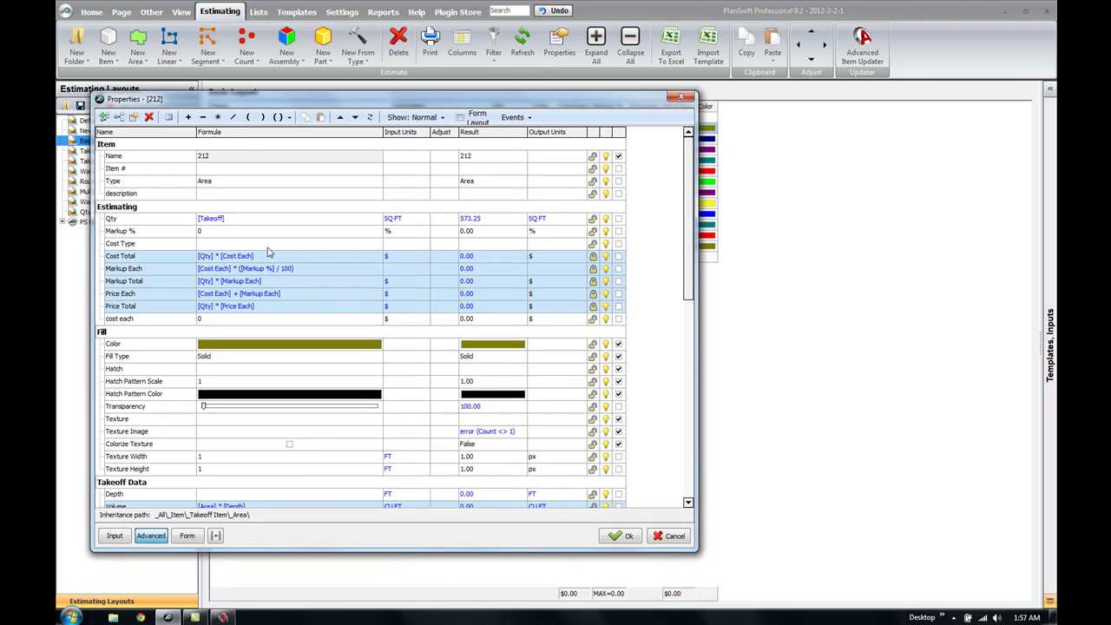
pyautogui.moveTo(689, 185); pyautogui.dragTo(676, 396)
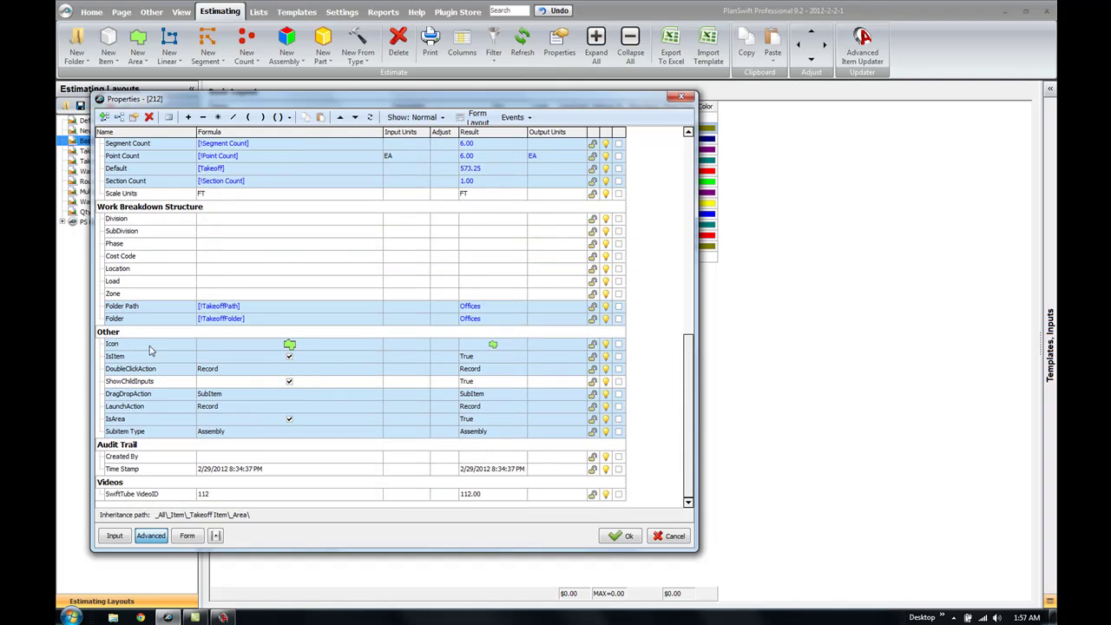
pyautogui.moveTo(694, 413); pyautogui.dragTo(692, 338)
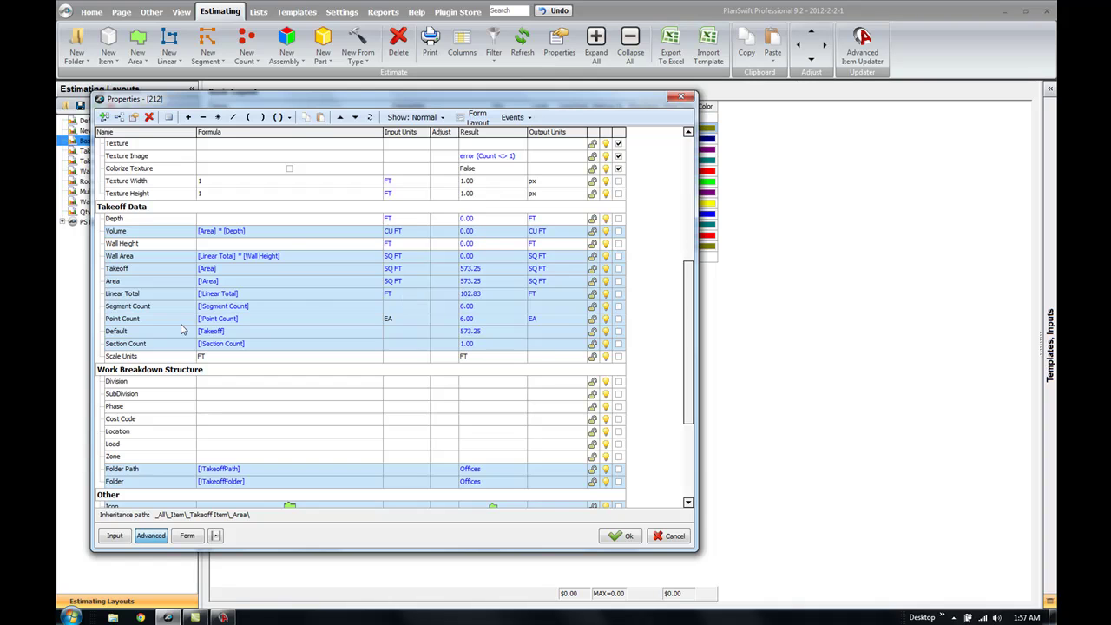
pyautogui.moveTo(692, 347); pyautogui.dragTo(692, 222)
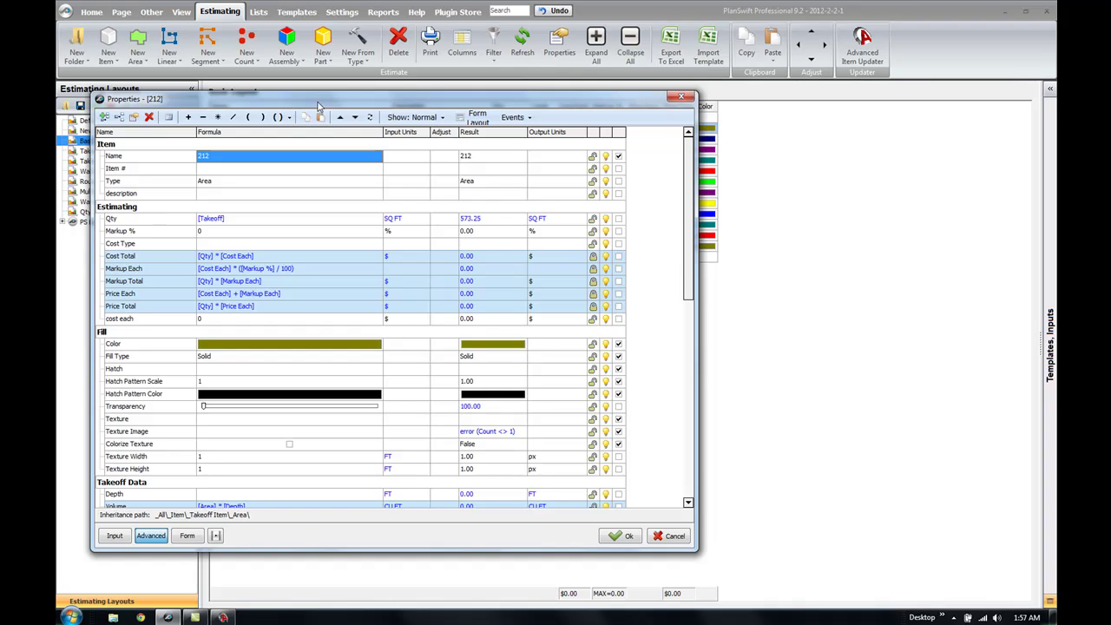
pyautogui.moveTo(446, 104)
pyautogui.mouseDown()
pyautogui.moveTo(446, 208)
pyautogui.moveTo(444, 90)
pyautogui.mouseUp()
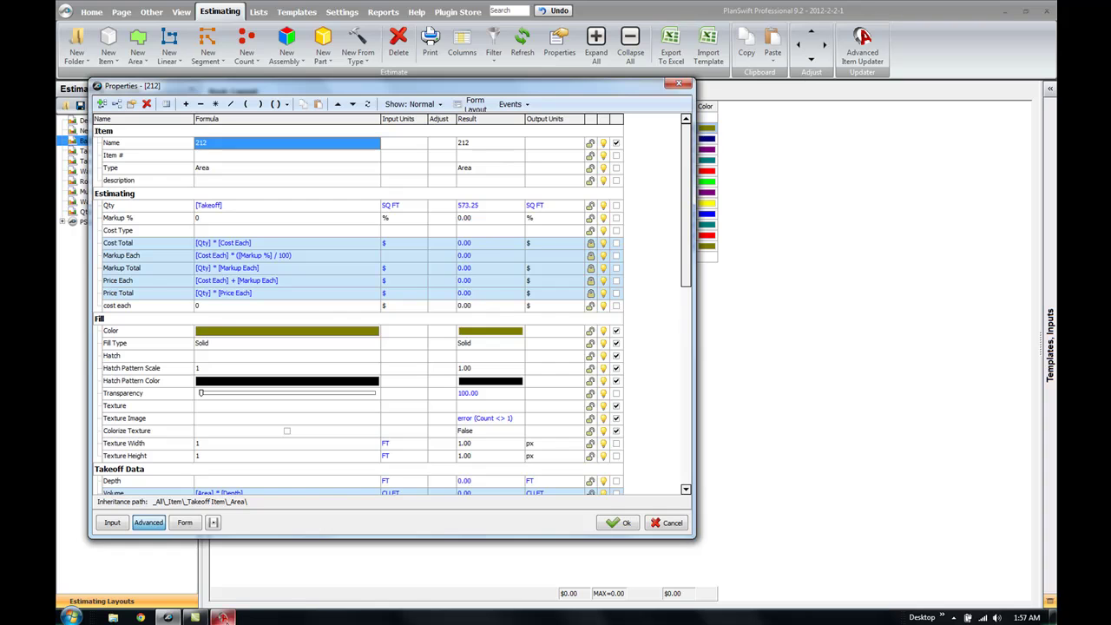
# Search the Estimating tab by Folder for 'Offi', finding the 12 Offices items (212–215 and others)
pyautogui.click(223, 617)
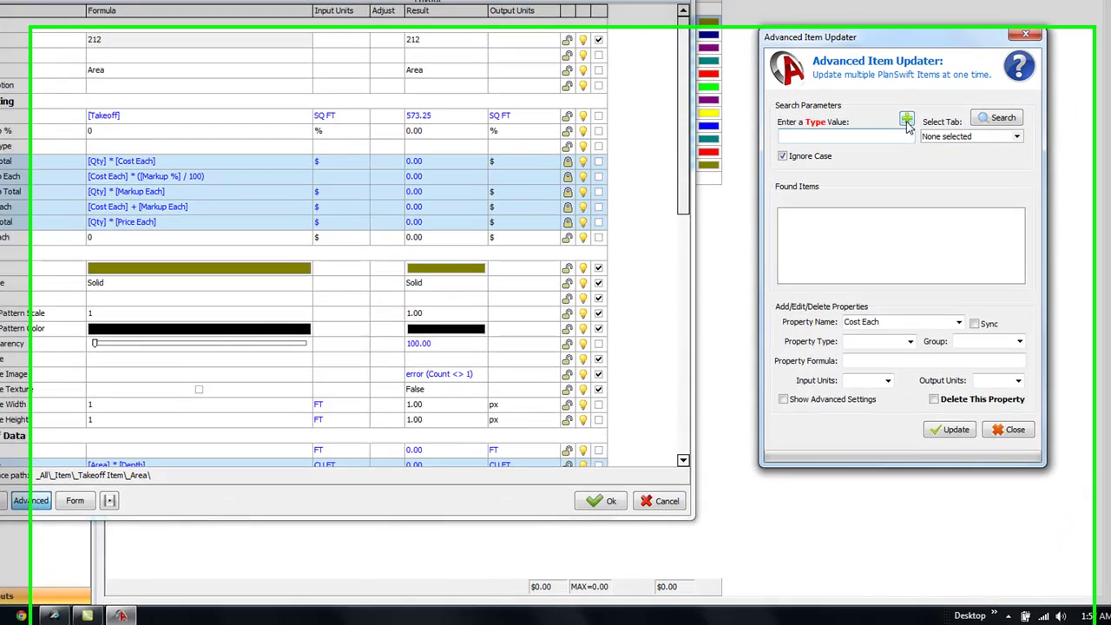
pyautogui.click(869, 208)
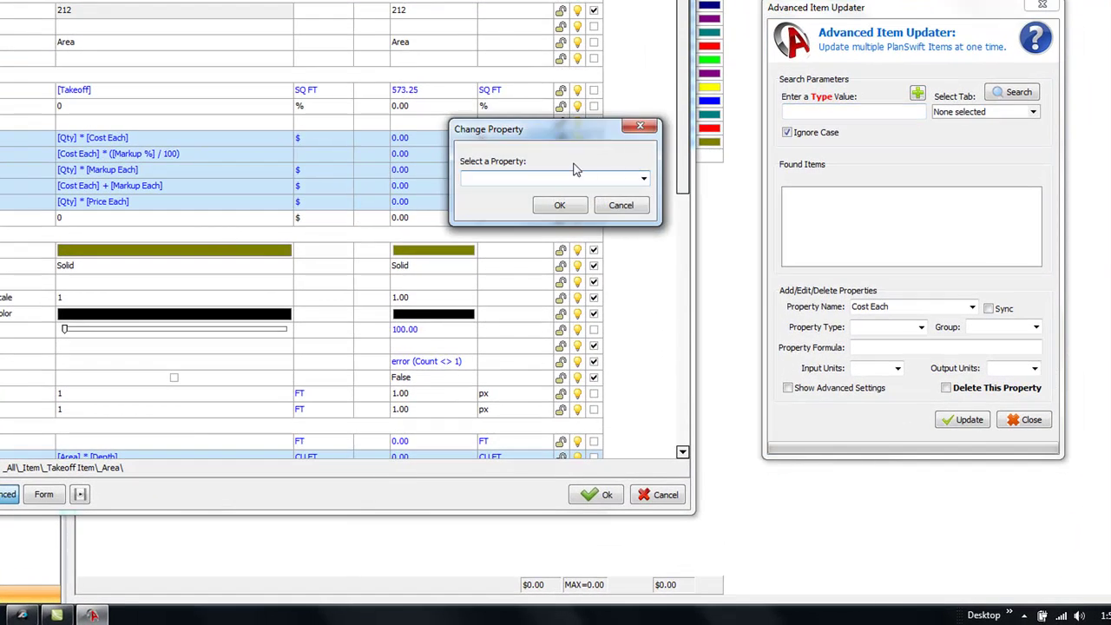
pyautogui.click(643, 178)
pyautogui.click(537, 190)
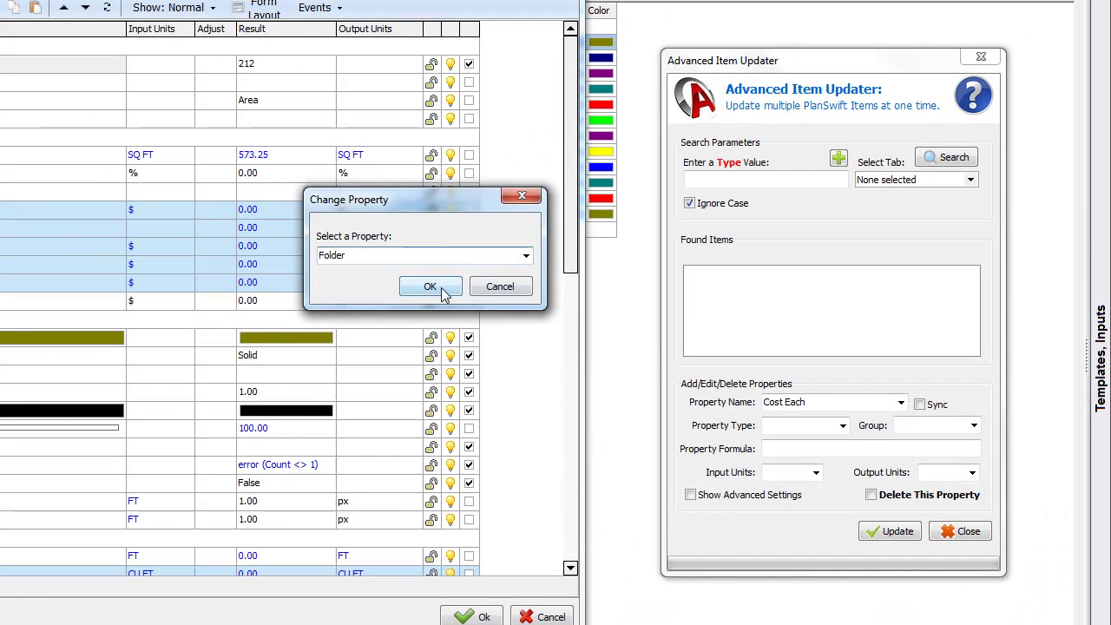
pyautogui.click(457, 268)
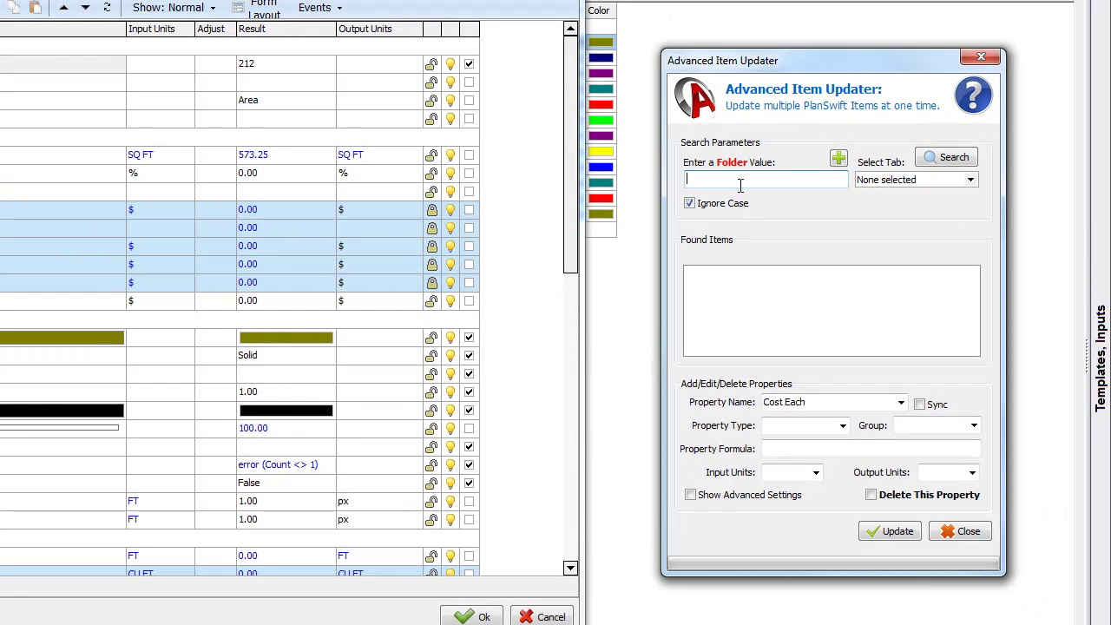
pyautogui.write('Offices')
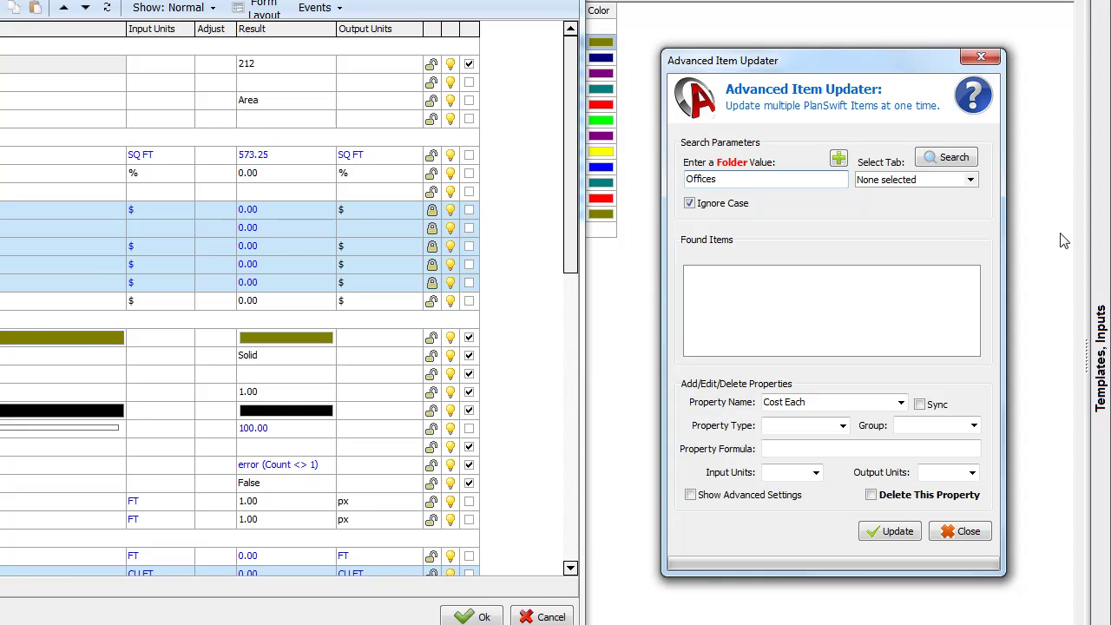
pyautogui.click(969, 180)
pyautogui.click(867, 194)
pyautogui.click(942, 165)
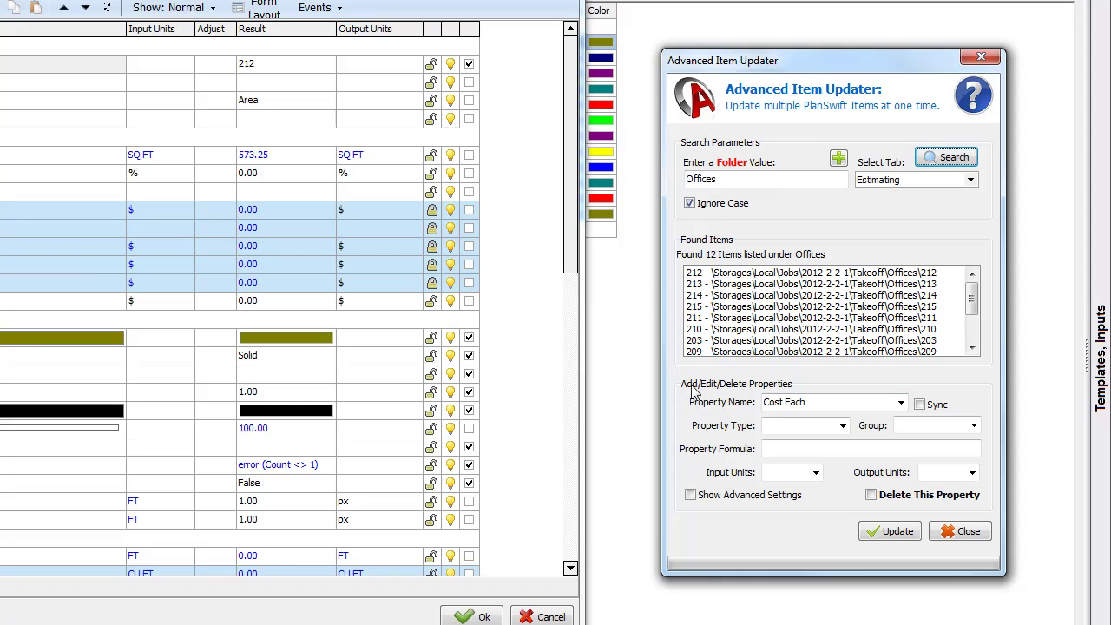
pyautogui.click(829, 405)
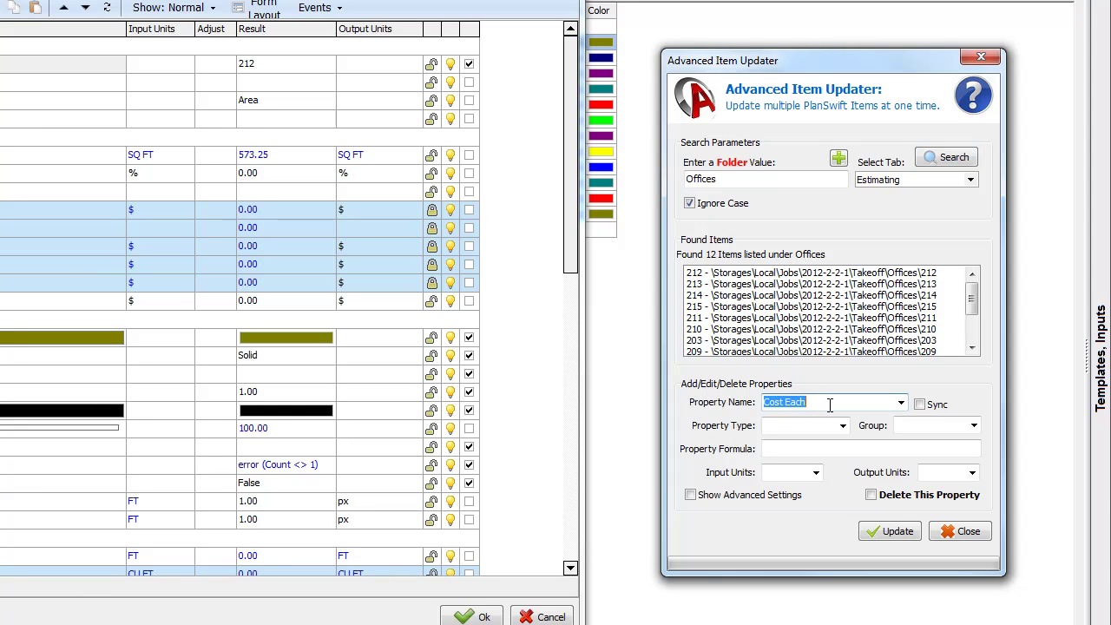
# Define Room # as a Text property in the Item group with formula [Name], and update all 12 items
pyautogui.write('Name')
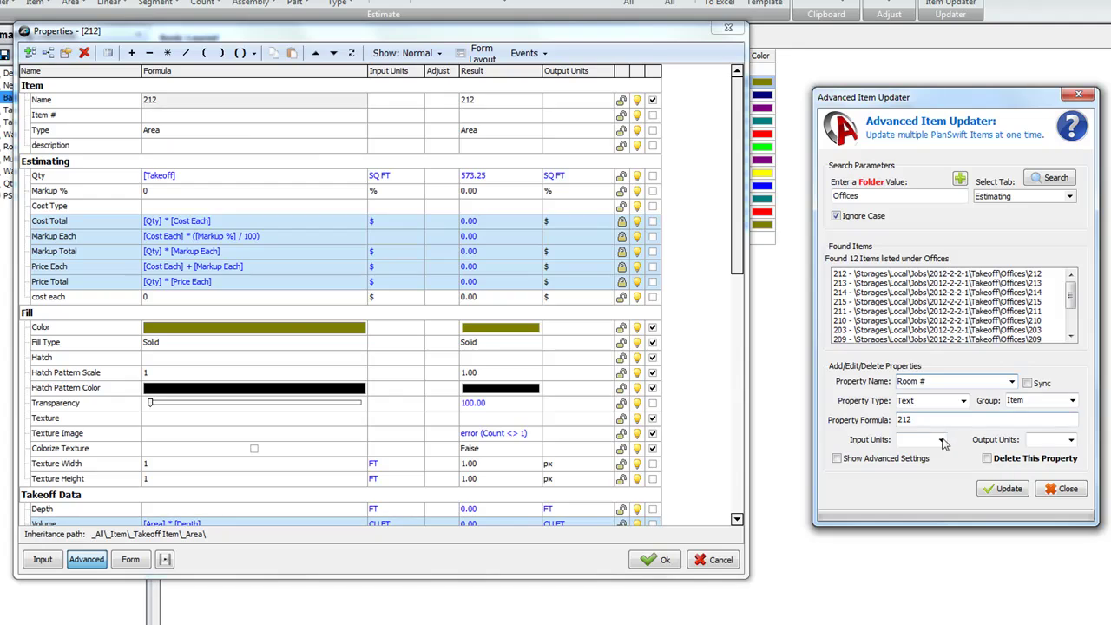
pyautogui.click(1042, 400)
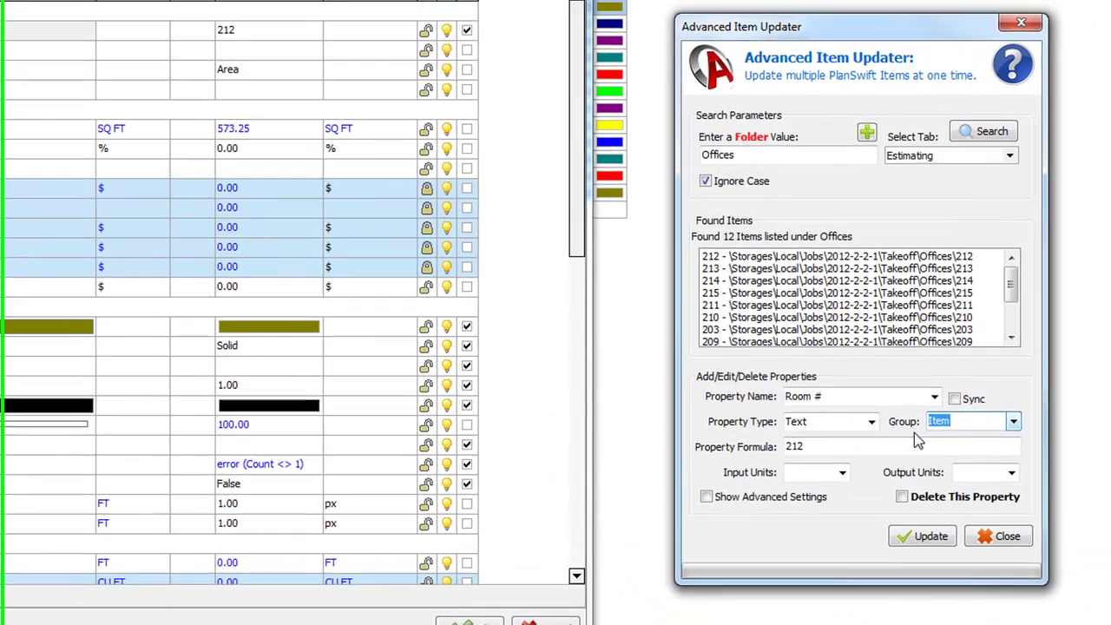
pyautogui.click(928, 410)
pyautogui.click(927, 412)
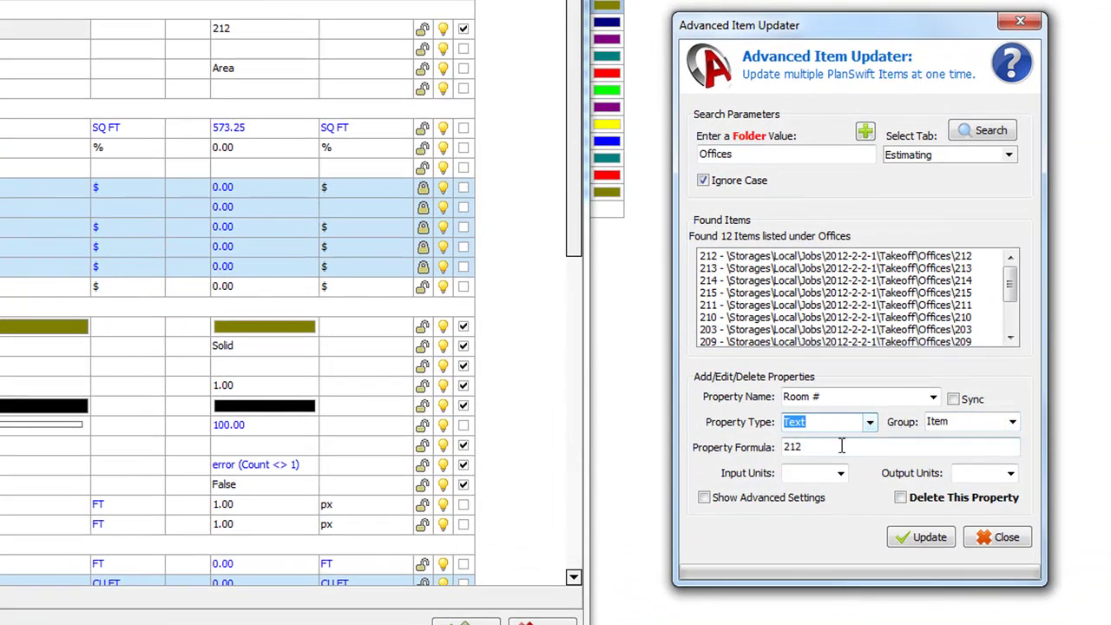
pyautogui.click(801, 447)
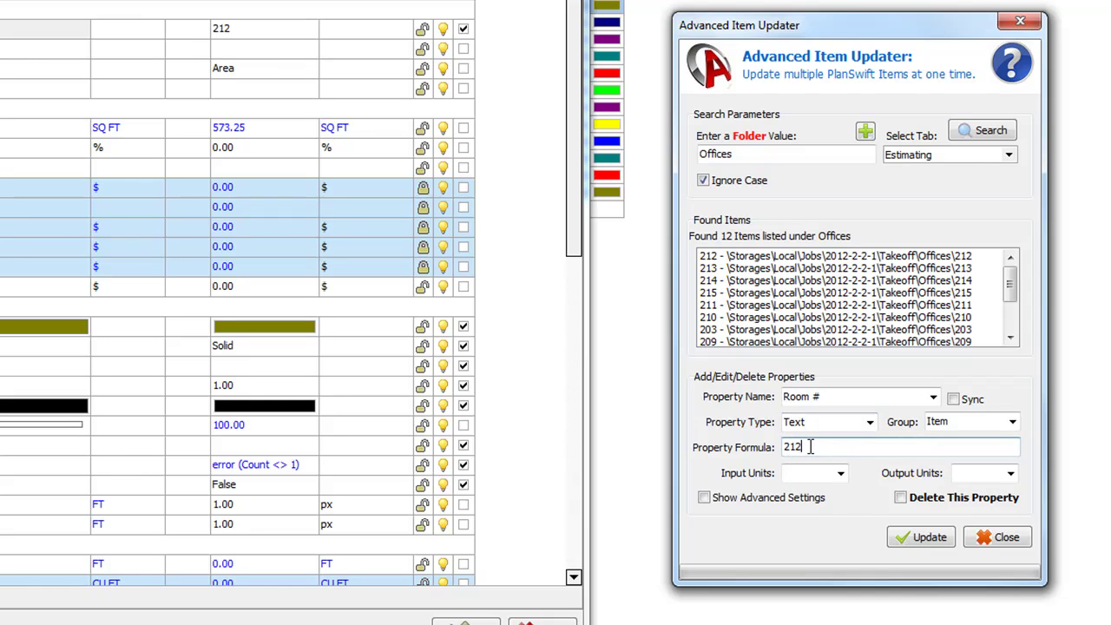
pyautogui.moveTo(810, 446); pyautogui.dragTo(782, 447)
pyautogui.write('[Name')
pyautogui.click(922, 543)
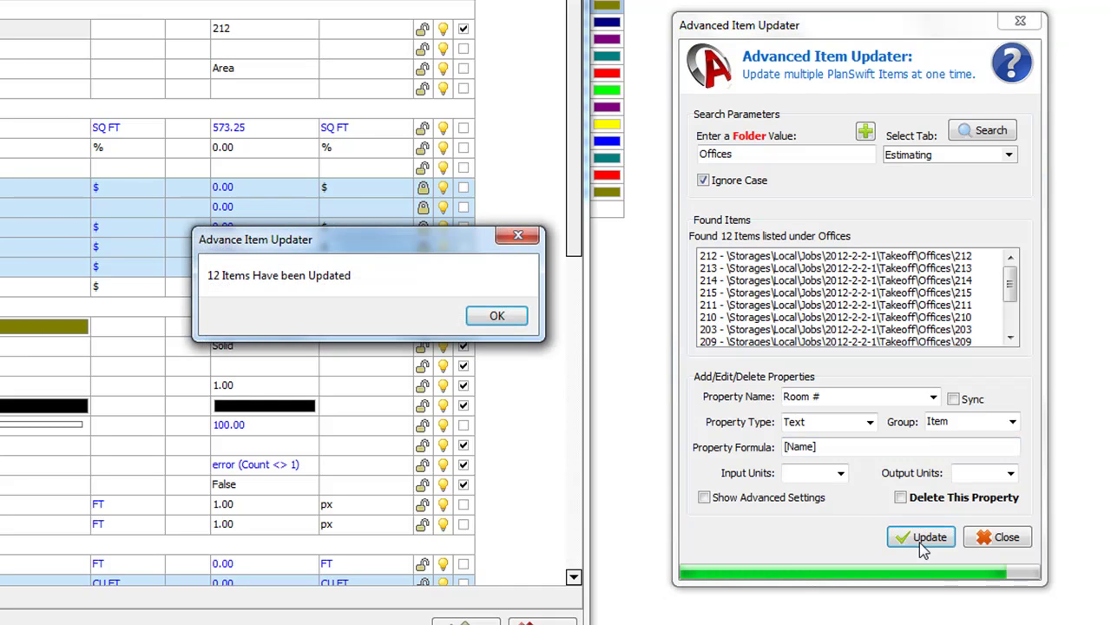
# Dismiss the update message and confirm in item 213's Advanced properties that Room # is 213
pyautogui.click(496, 315)
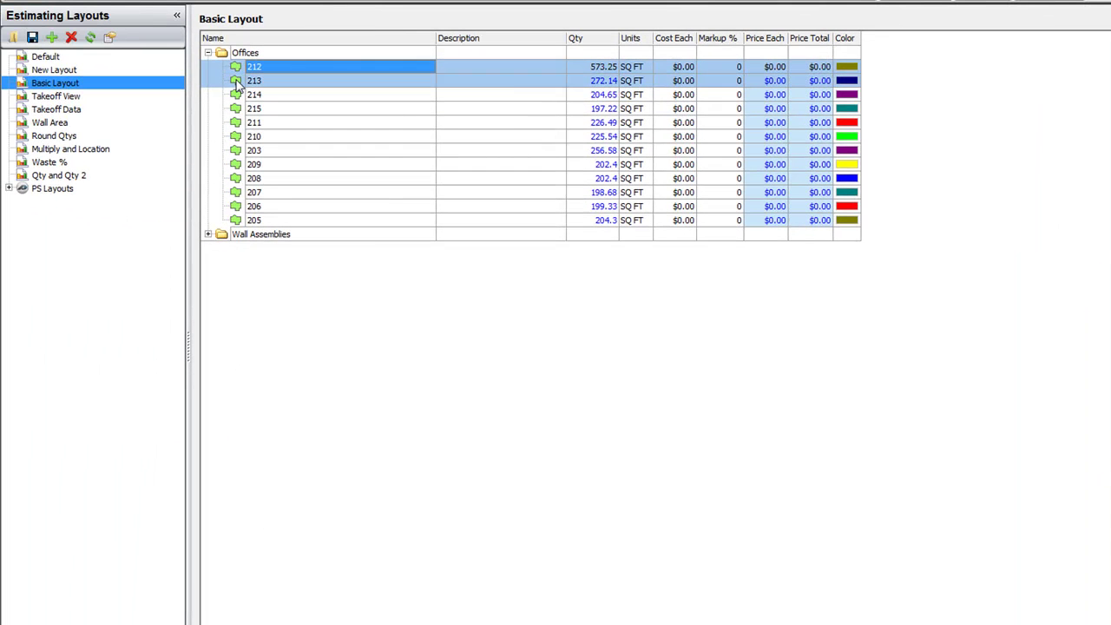
pyautogui.doubleClick(236, 81)
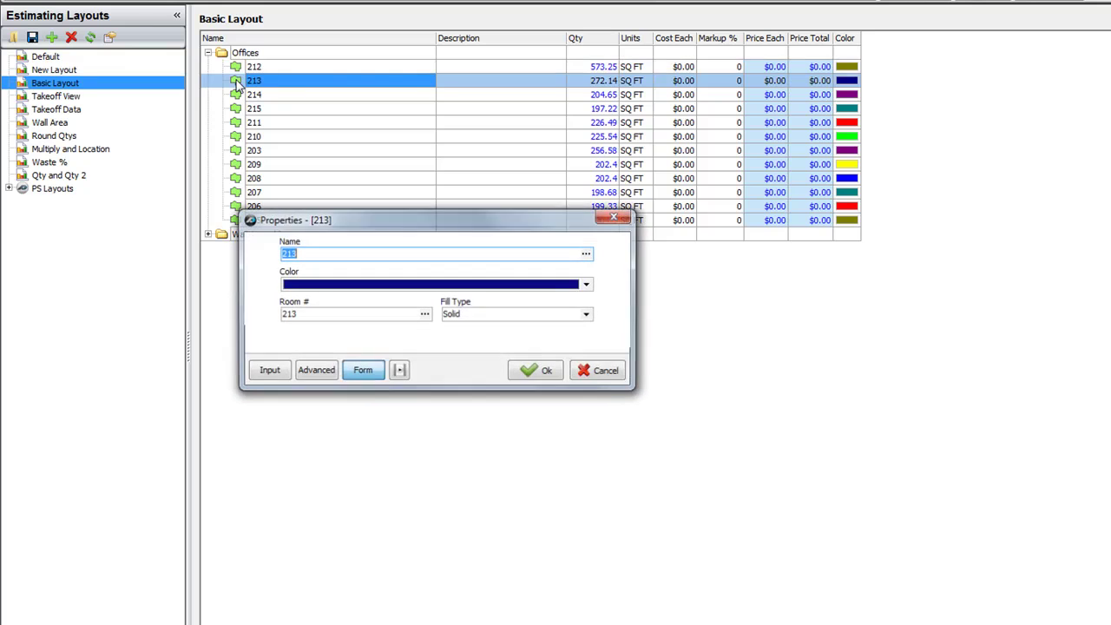
pyautogui.click(316, 371)
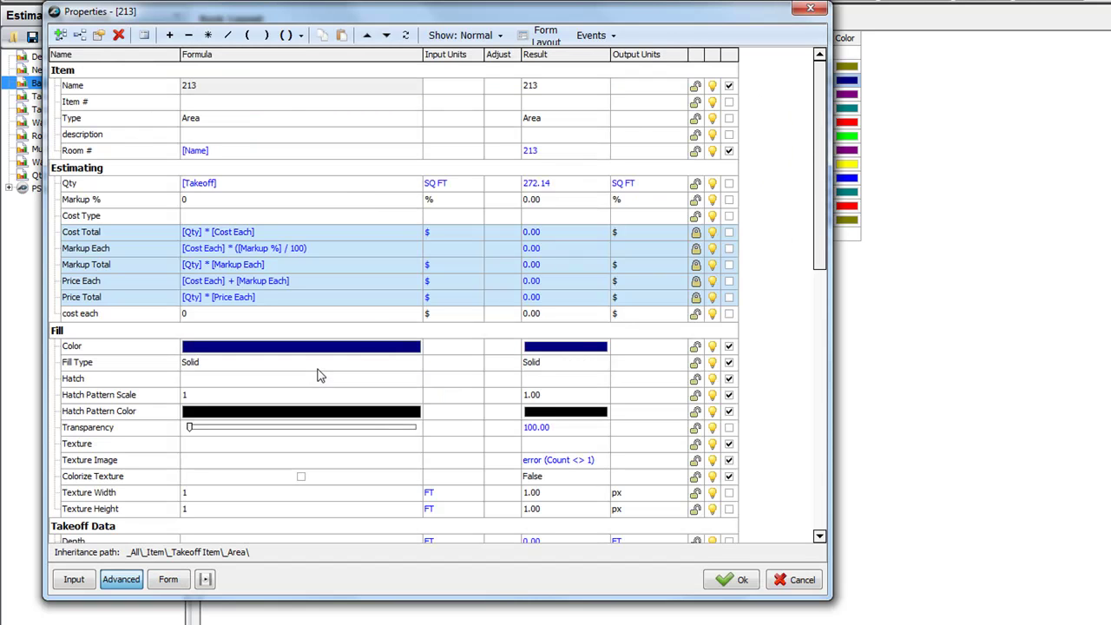
pyautogui.click(113, 152)
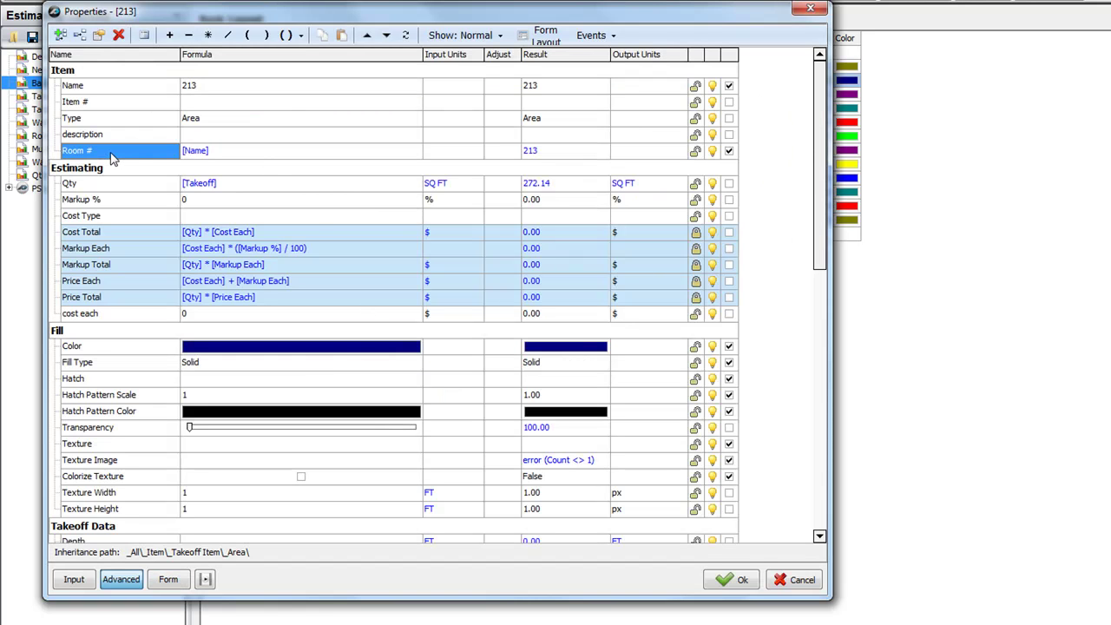
pyautogui.click(555, 152)
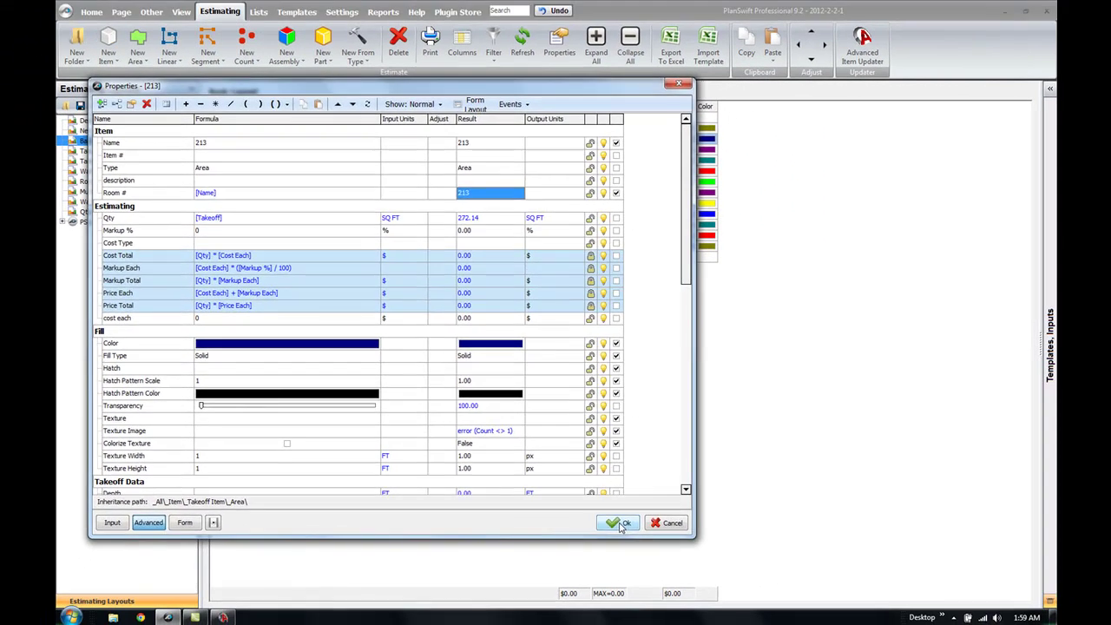
pyautogui.click(732, 580)
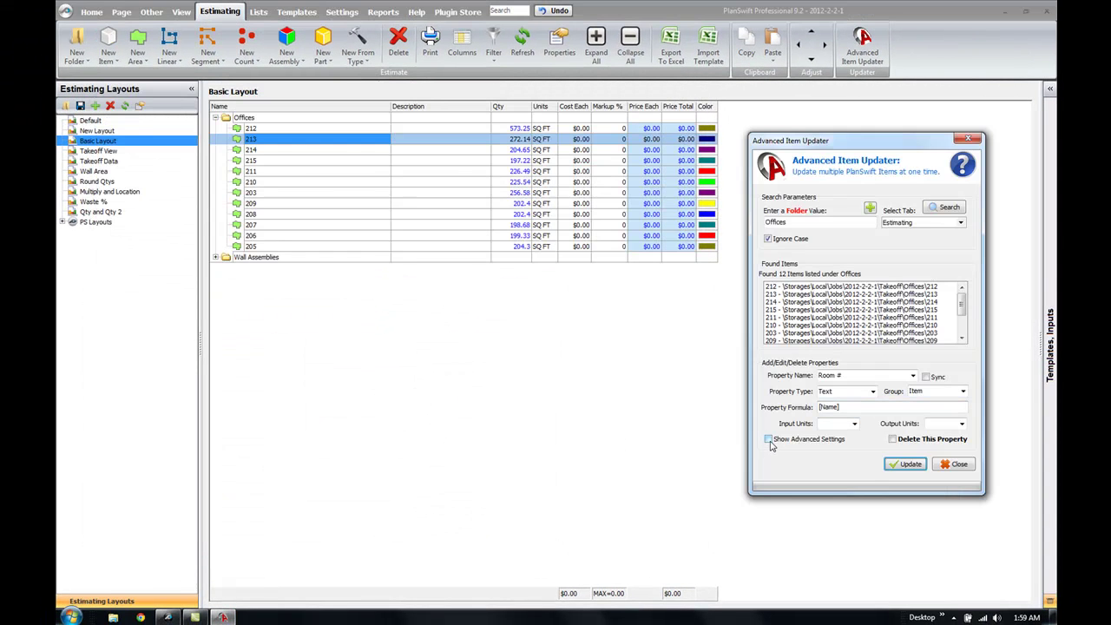
# Show the updater's advanced property settings and review item 213's Room # definition, including decimal places
pyautogui.click(768, 439)
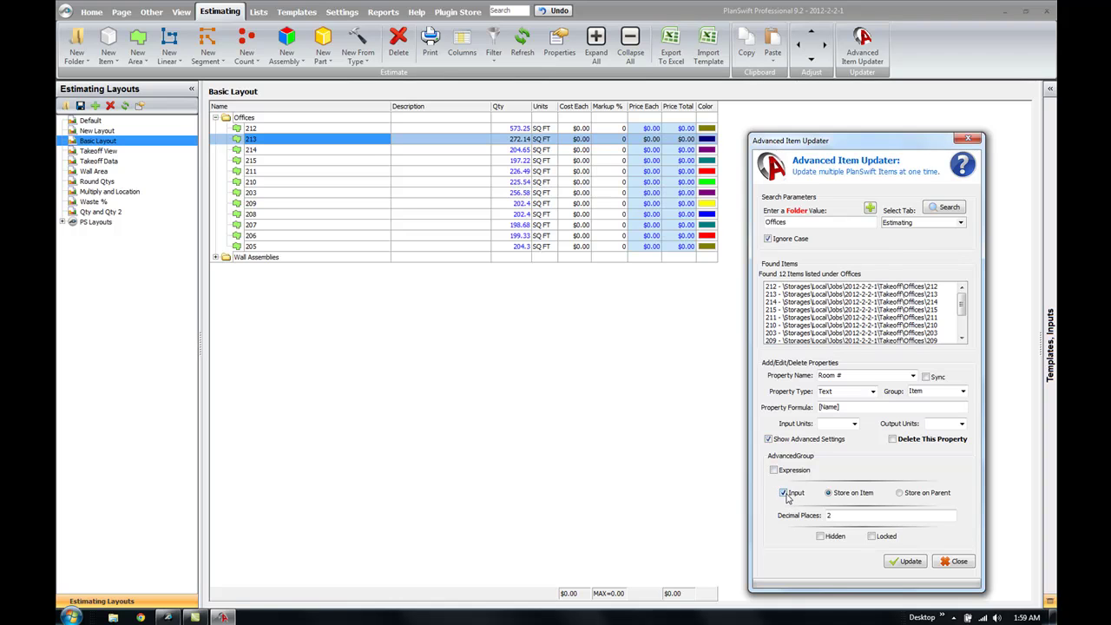
pyautogui.moveTo(868, 146); pyautogui.dragTo(884, 108)
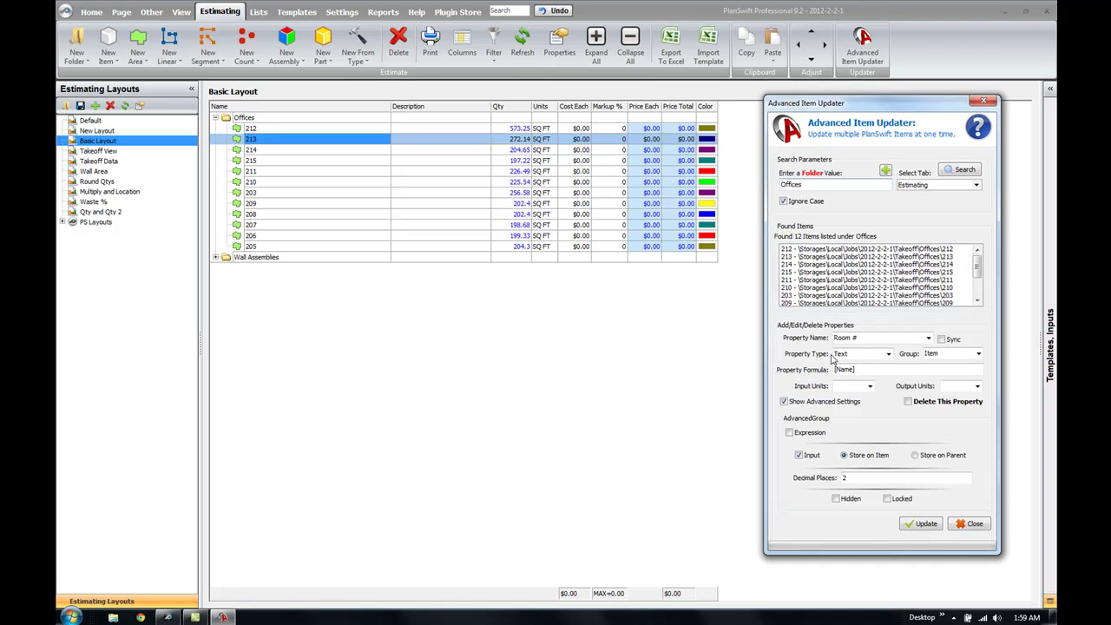
pyautogui.click(784, 401)
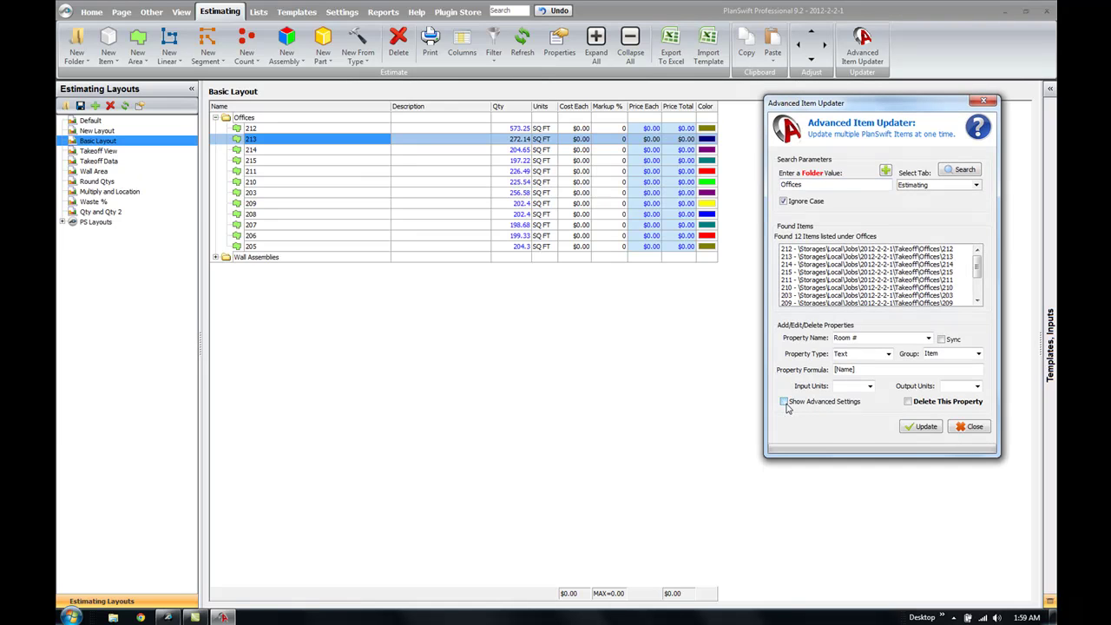
pyautogui.click(783, 401)
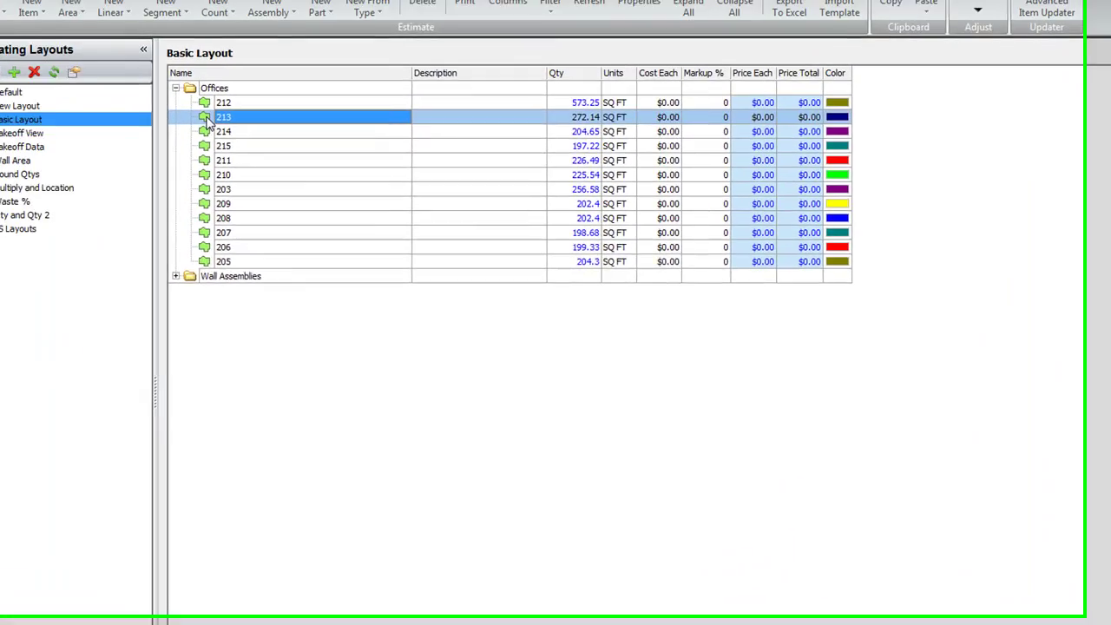
pyautogui.doubleClick(209, 121)
pyautogui.click(309, 445)
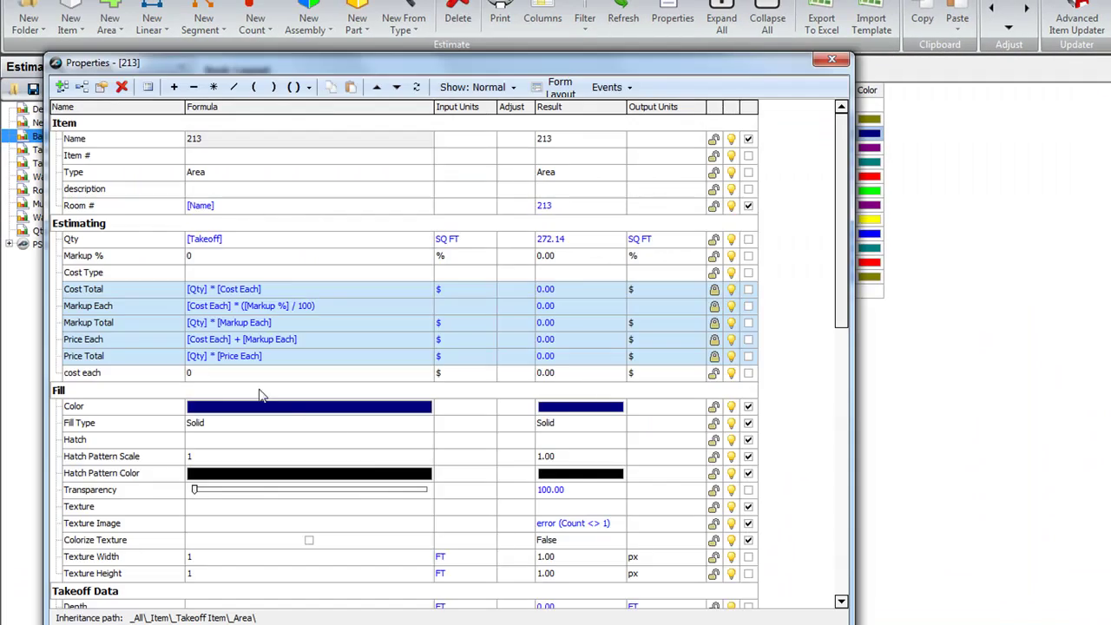
pyautogui.doubleClick(78, 206)
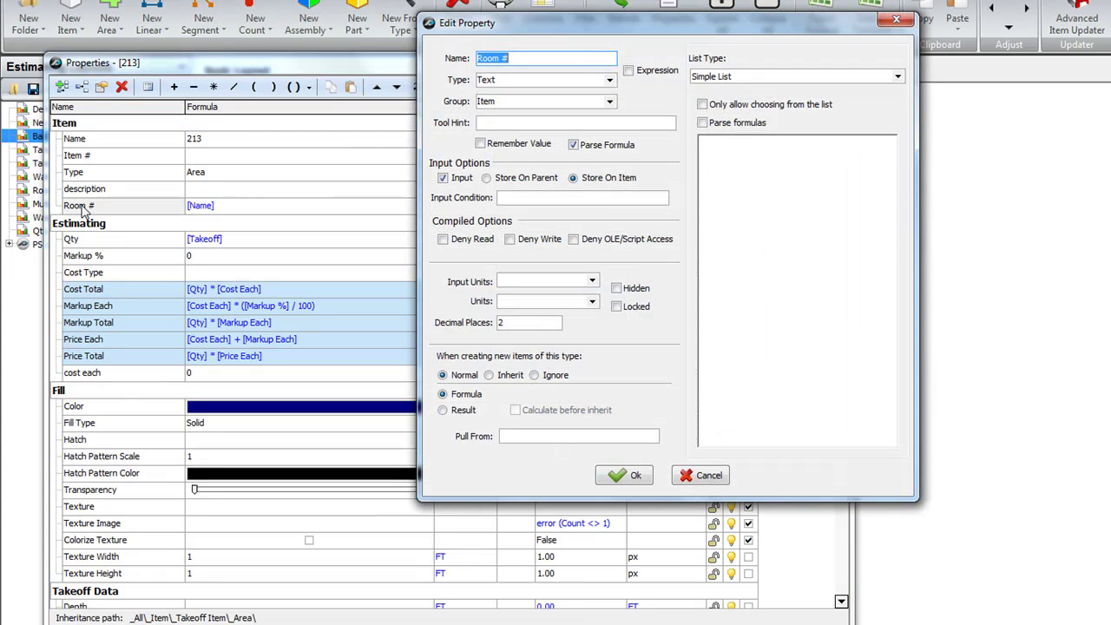
pyautogui.moveTo(584, 32); pyautogui.dragTo(384, 113)
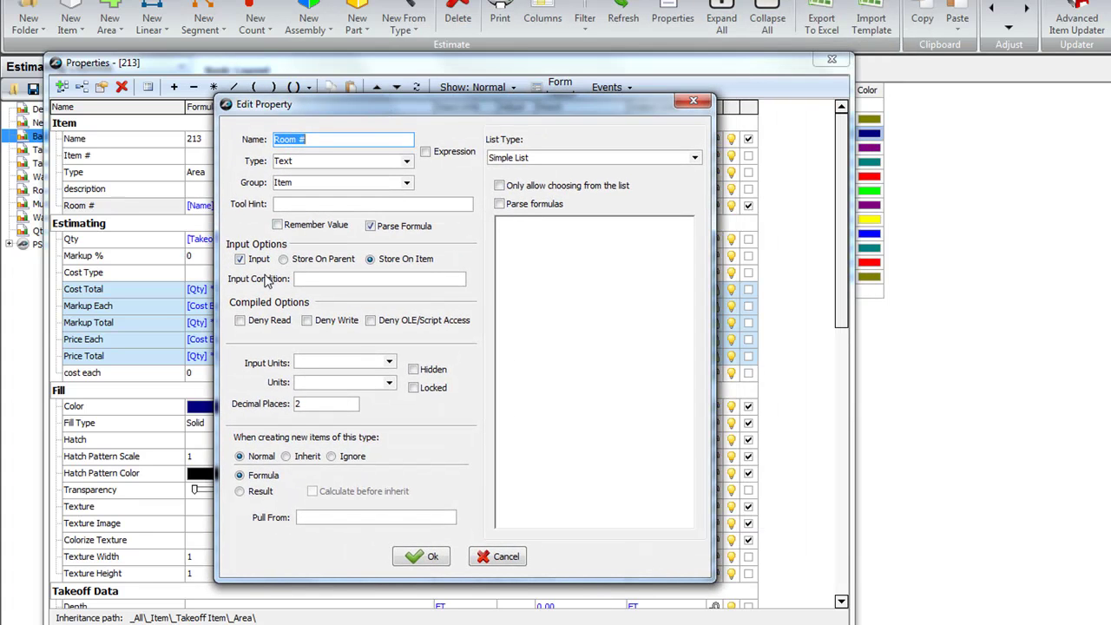
pyautogui.click(304, 406)
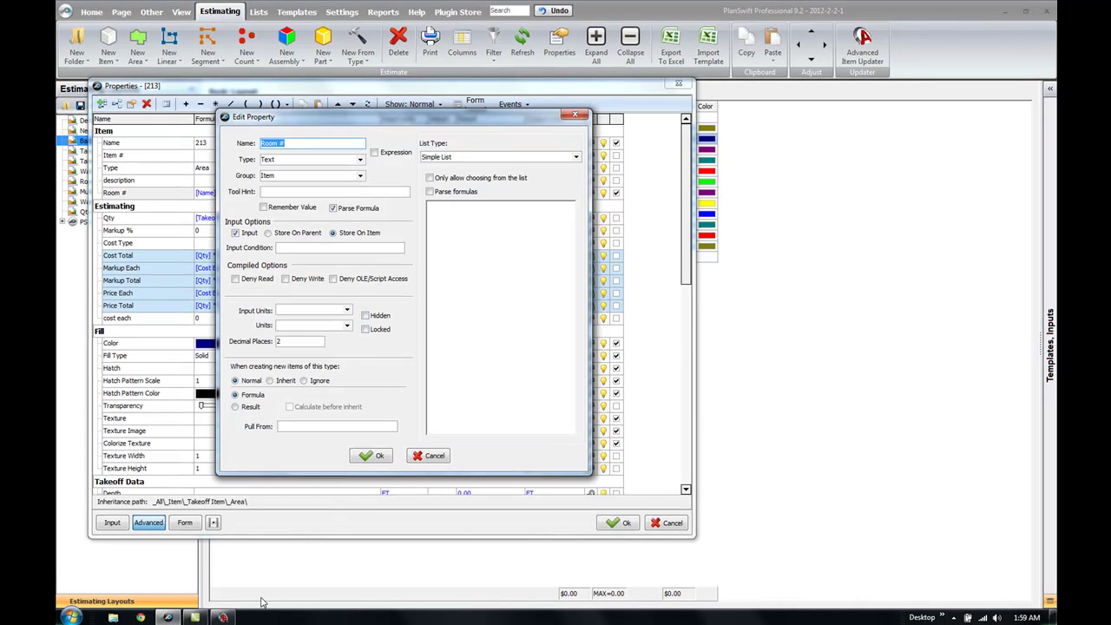
# Uncheck Input for Room # on all 12 Offices items and close the property windows
pyautogui.click(223, 617)
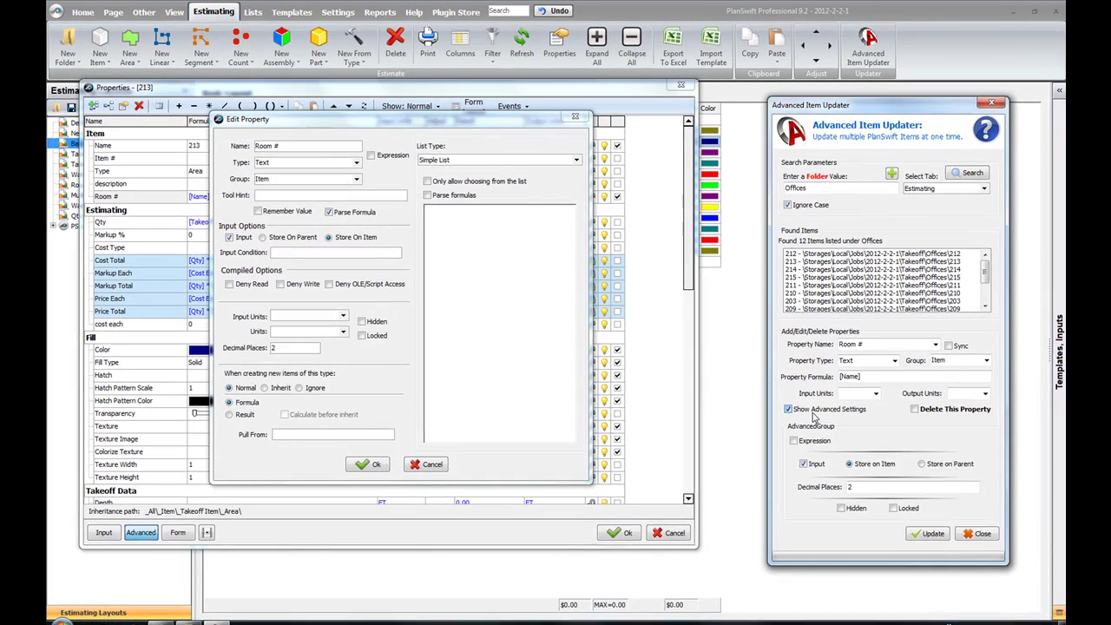
pyautogui.click(785, 402)
pyautogui.click(786, 410)
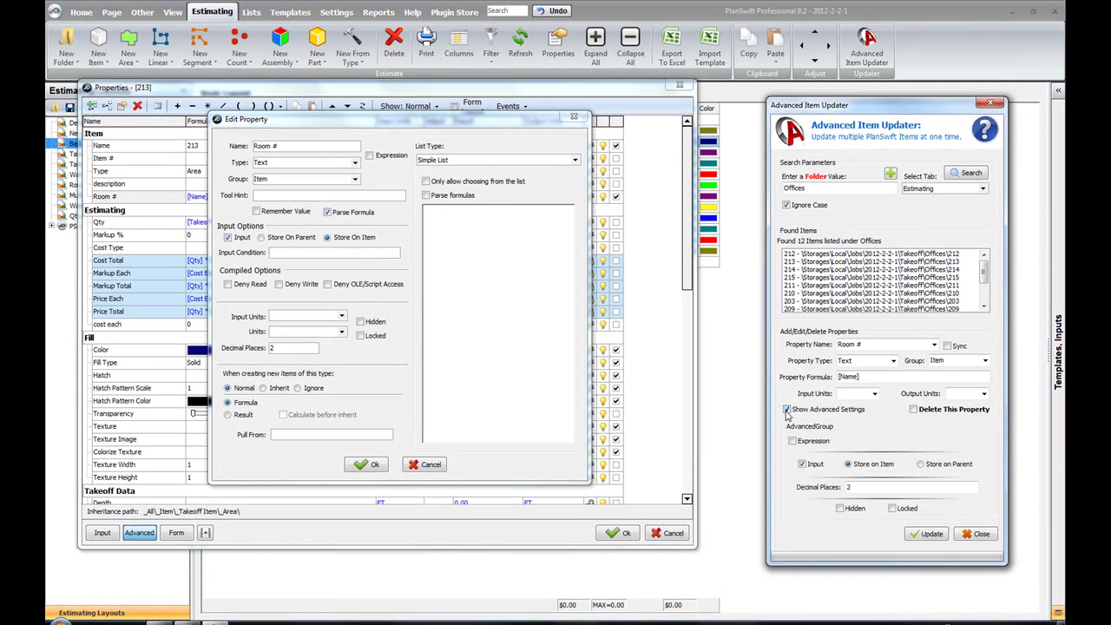
pyautogui.click(808, 466)
pyautogui.click(925, 537)
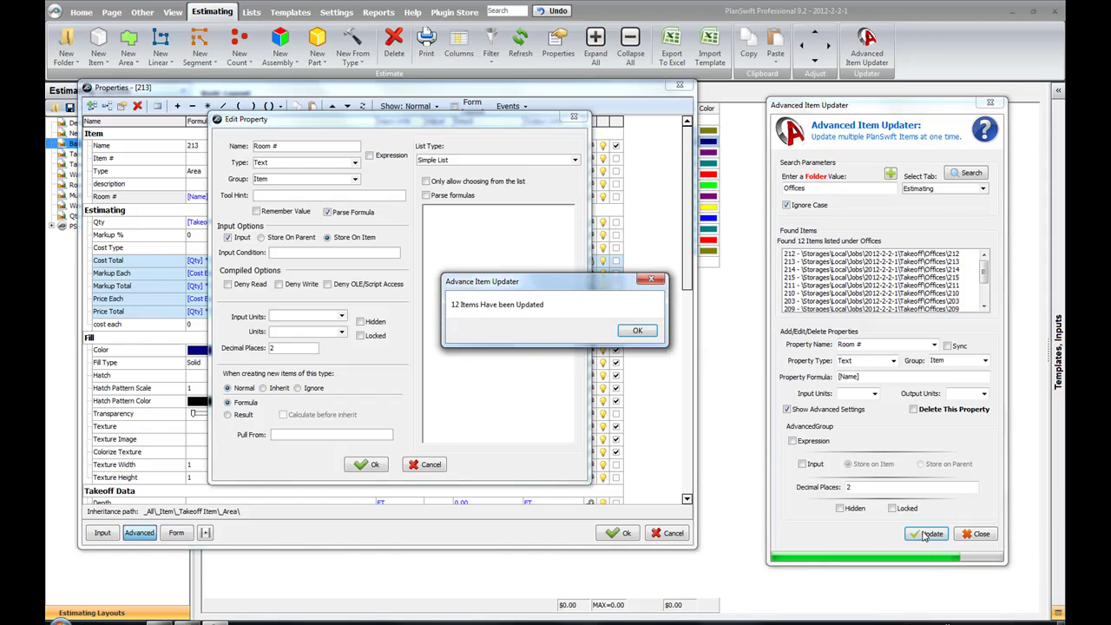
pyautogui.click(636, 332)
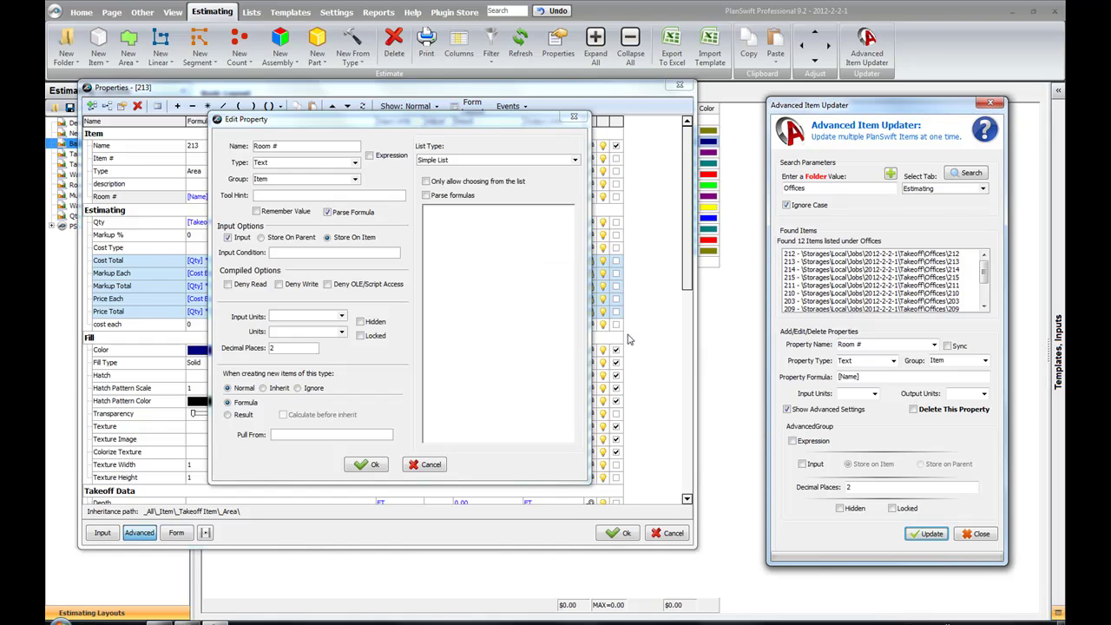
pyautogui.click(372, 464)
pyautogui.click(619, 533)
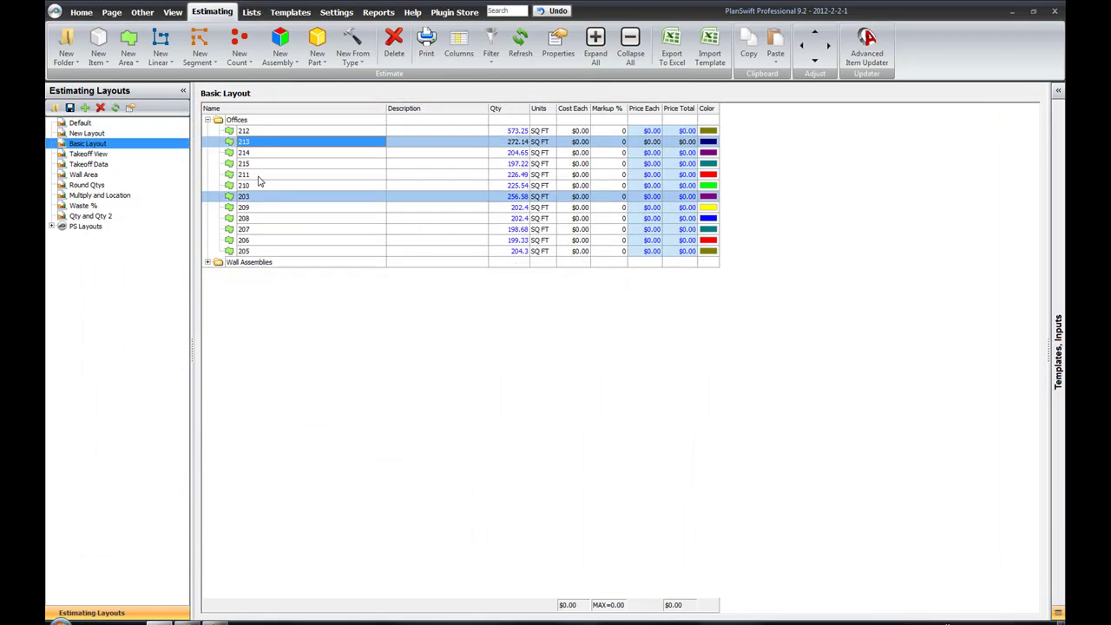
# With item 214's Advanced properties open, set Room # to Locked on all 12 Offices items
pyautogui.doubleClick(244, 154)
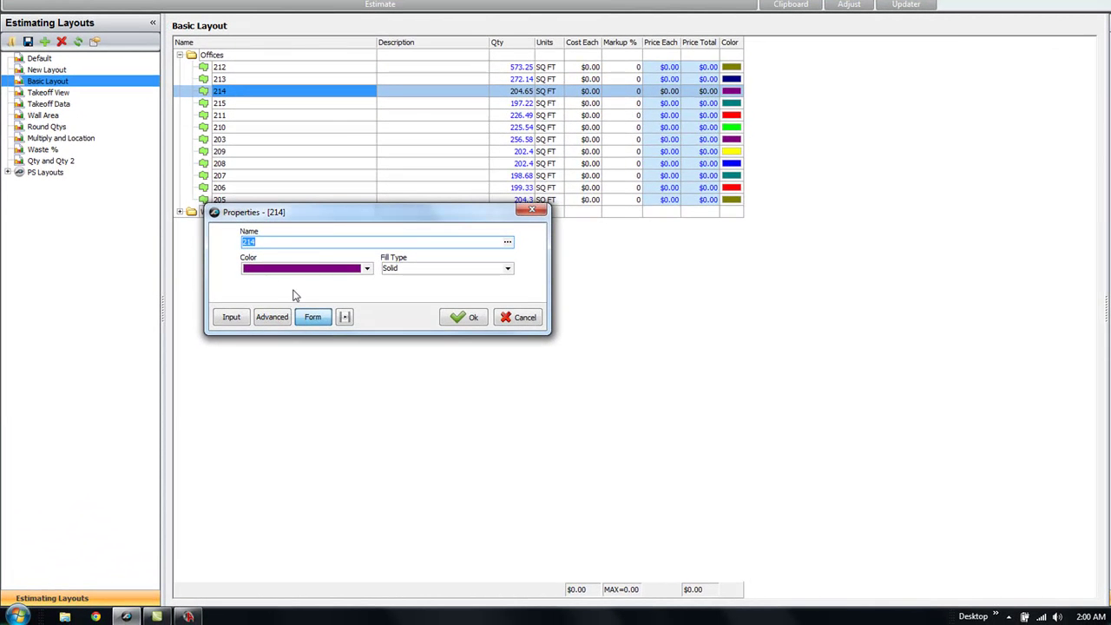
pyautogui.click(284, 318)
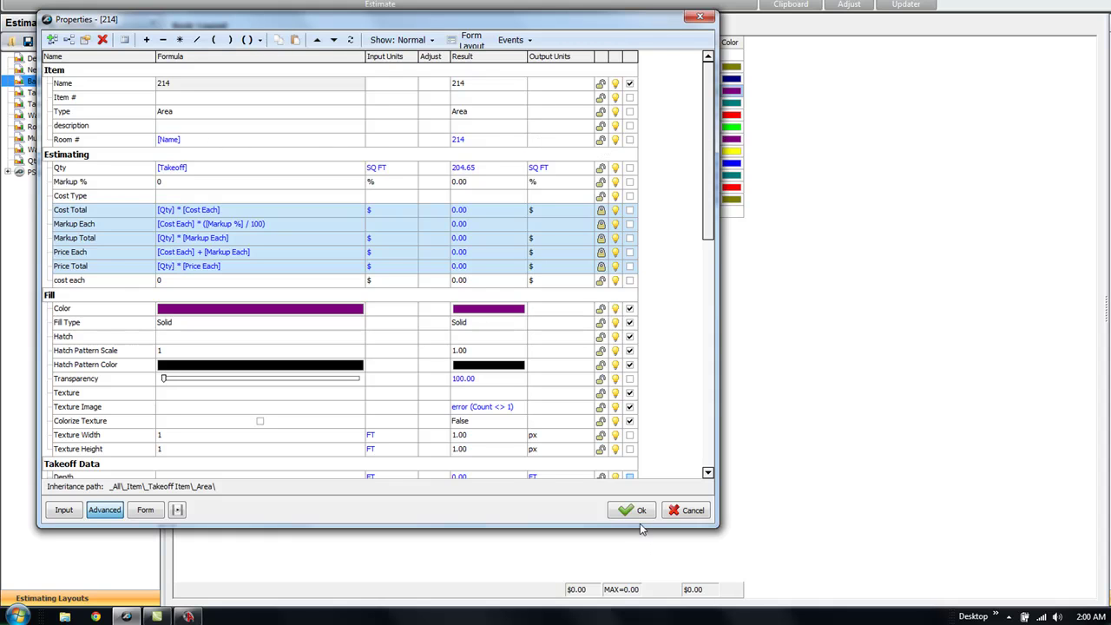
pyautogui.click(186, 616)
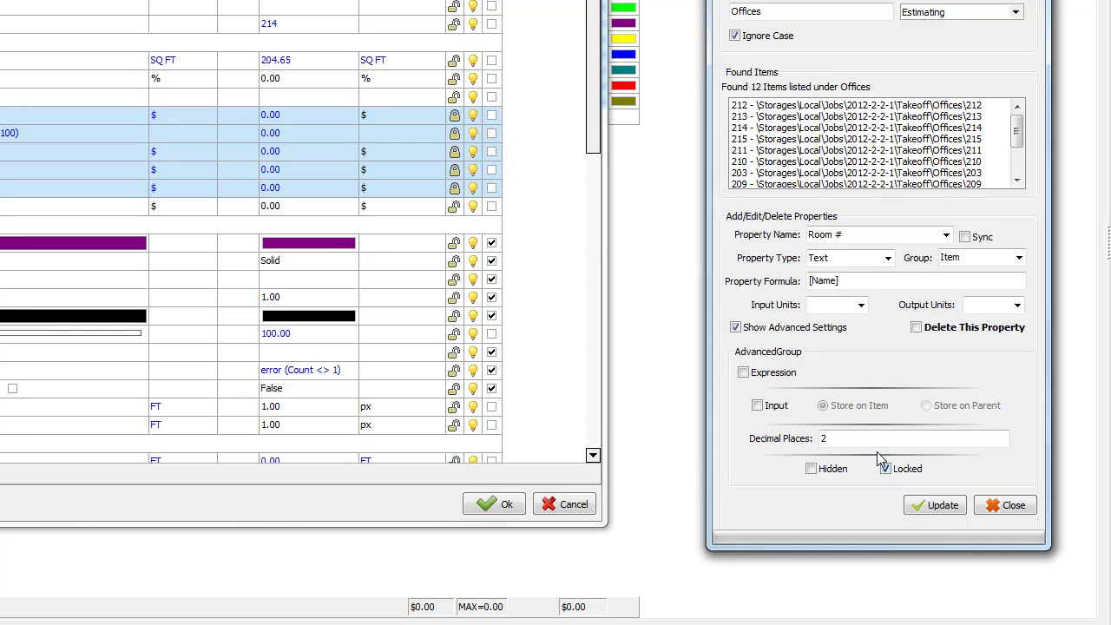
pyautogui.click(884, 468)
pyautogui.click(884, 468)
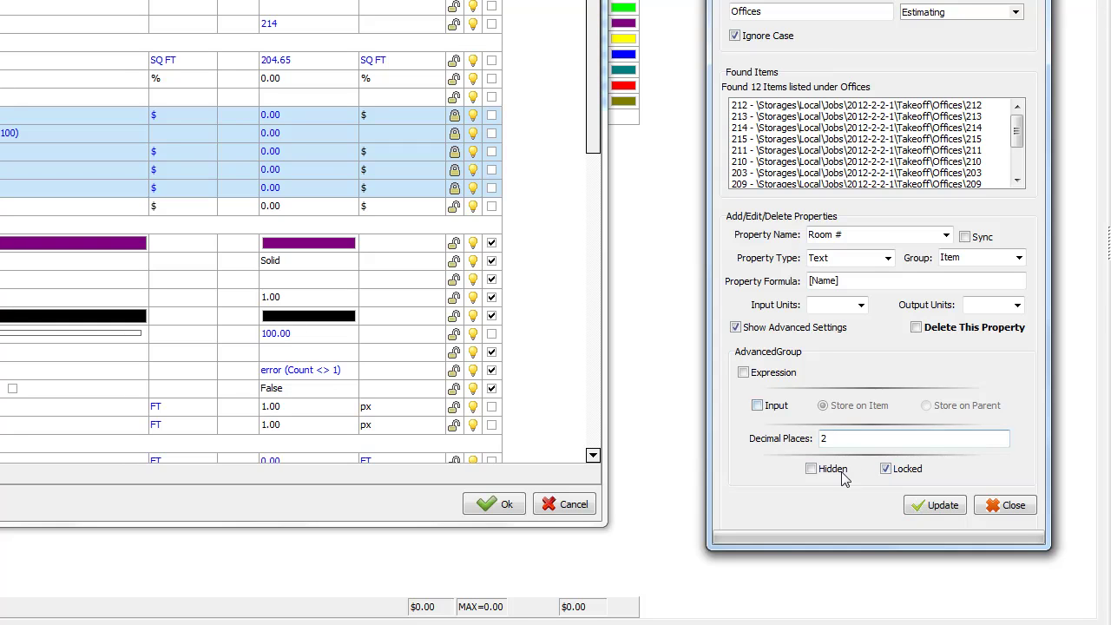
pyautogui.click(936, 510)
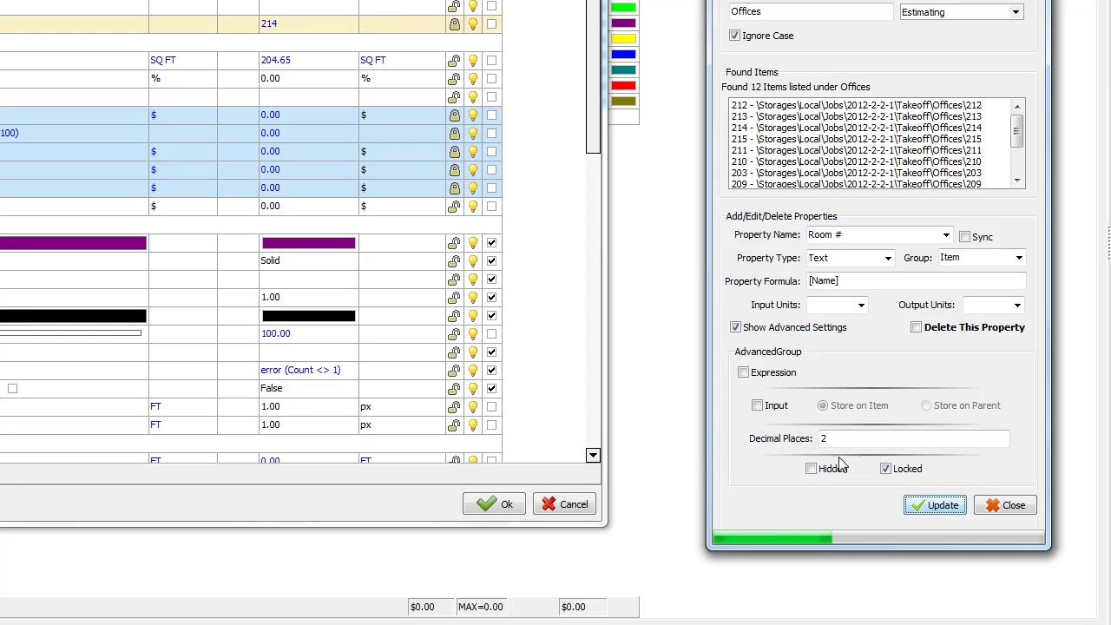
pyautogui.click(526, 217)
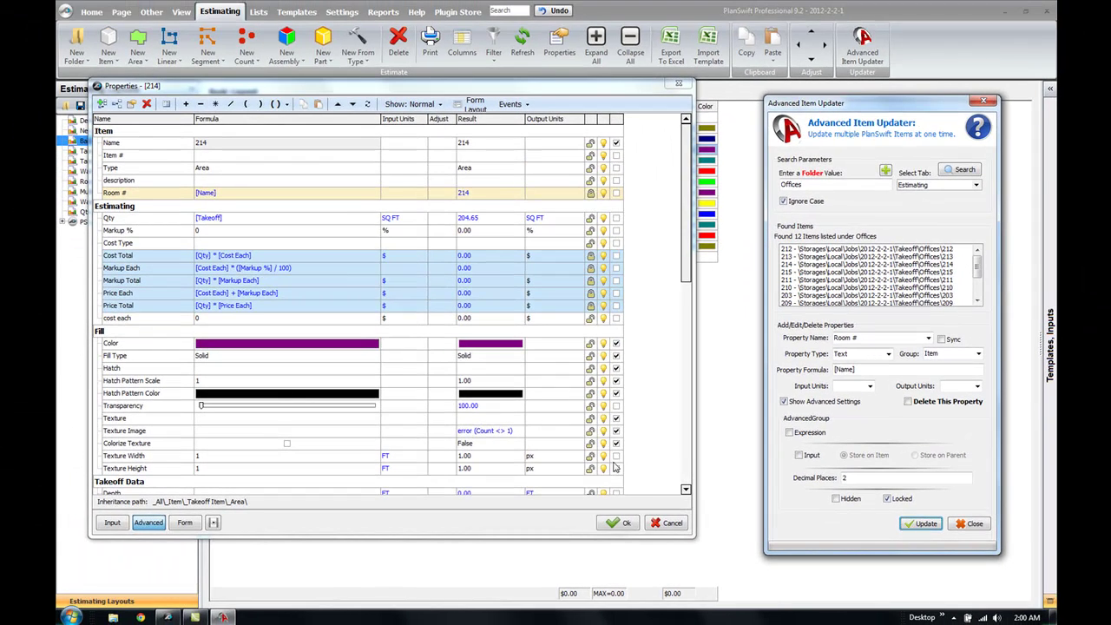
pyautogui.click(622, 522)
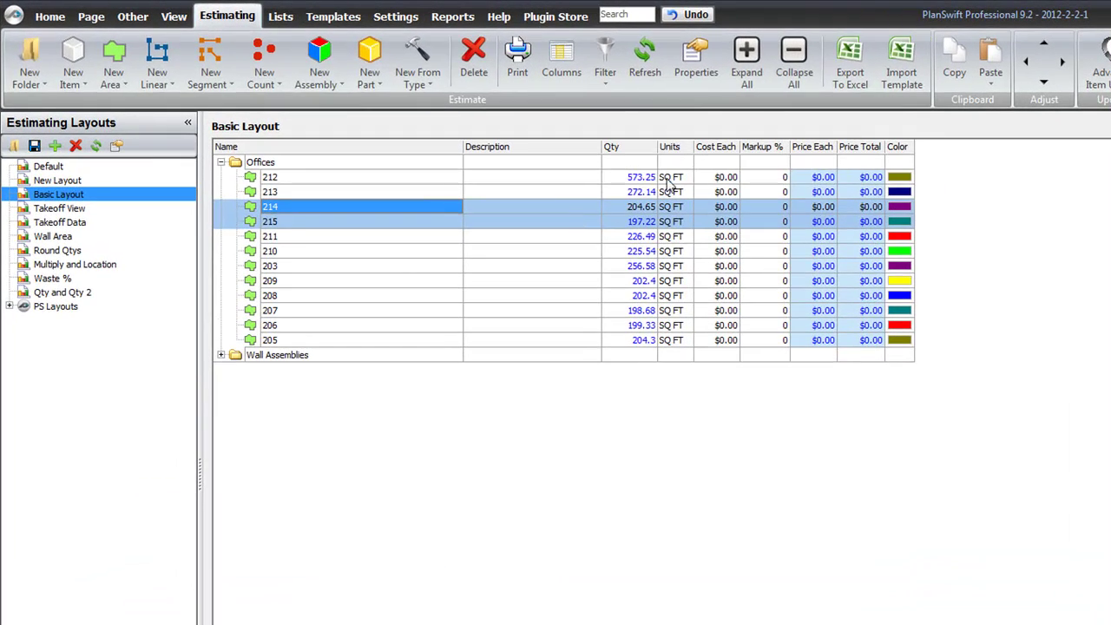
# Make the Room # column visible in the Basic Layout list and delete the extra NewColumn
pyautogui.click(561, 60)
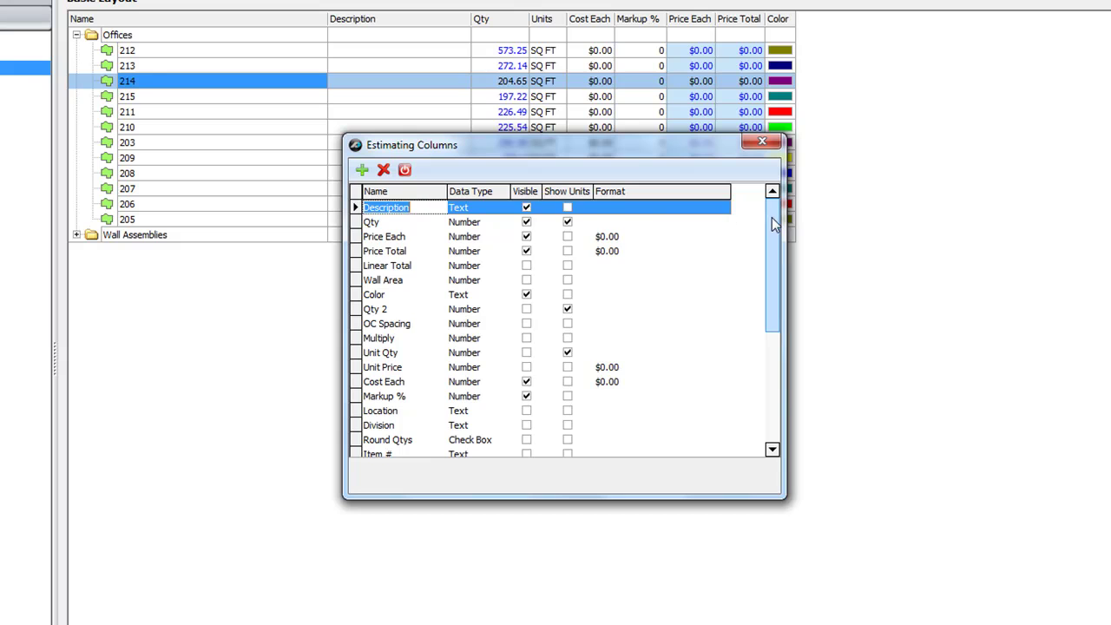
pyautogui.moveTo(891, 338); pyautogui.dragTo(899, 502)
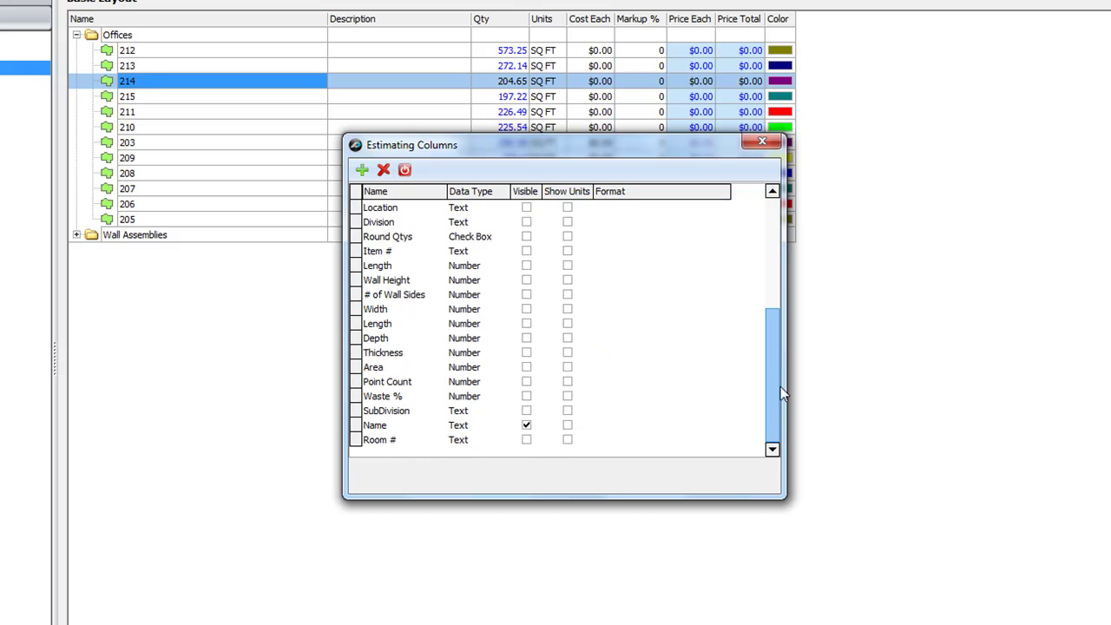
pyautogui.click(368, 444)
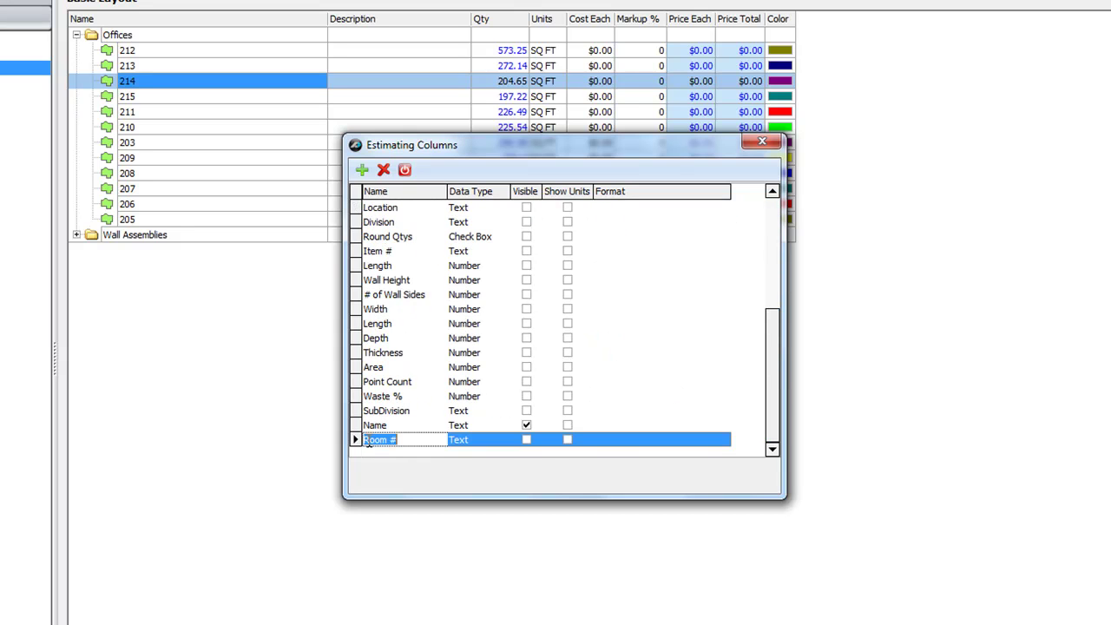
pyautogui.click(361, 170)
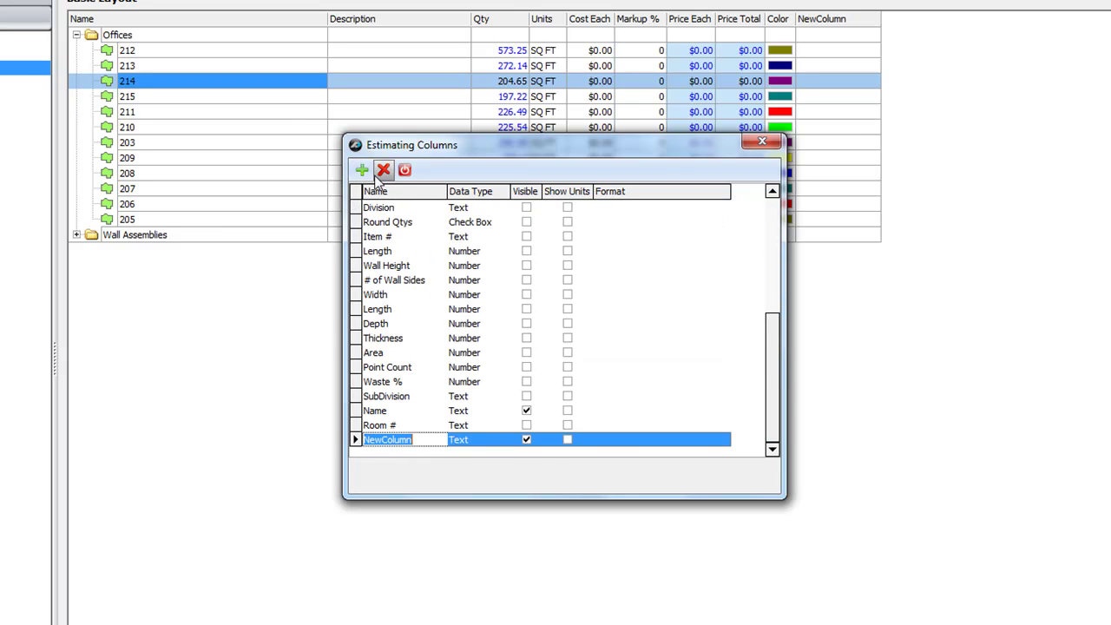
pyautogui.click(526, 424)
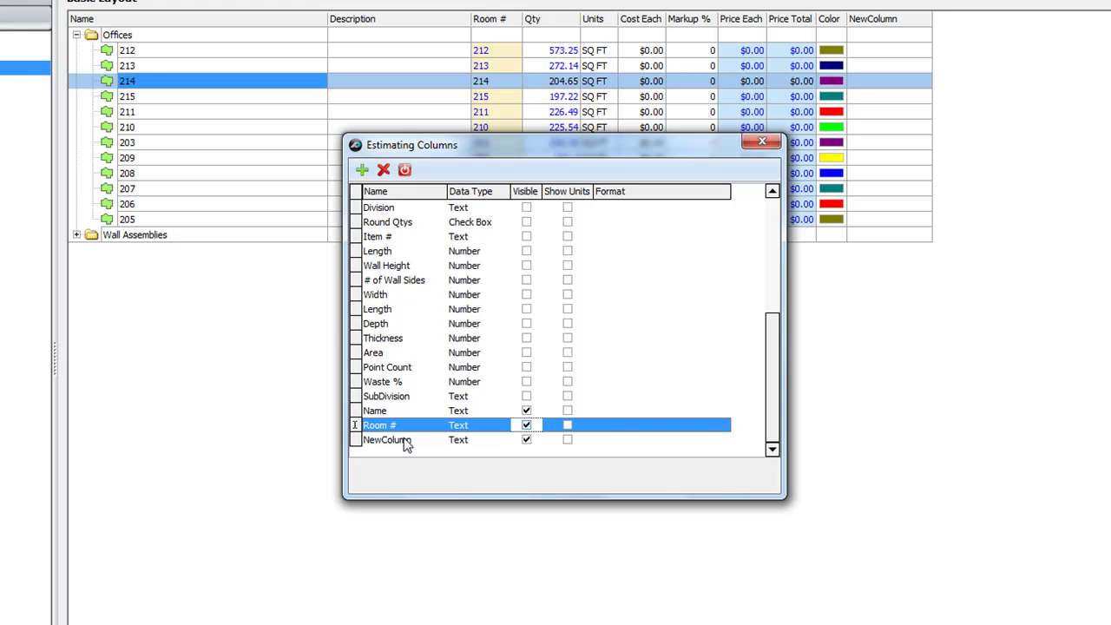
pyautogui.click(526, 440)
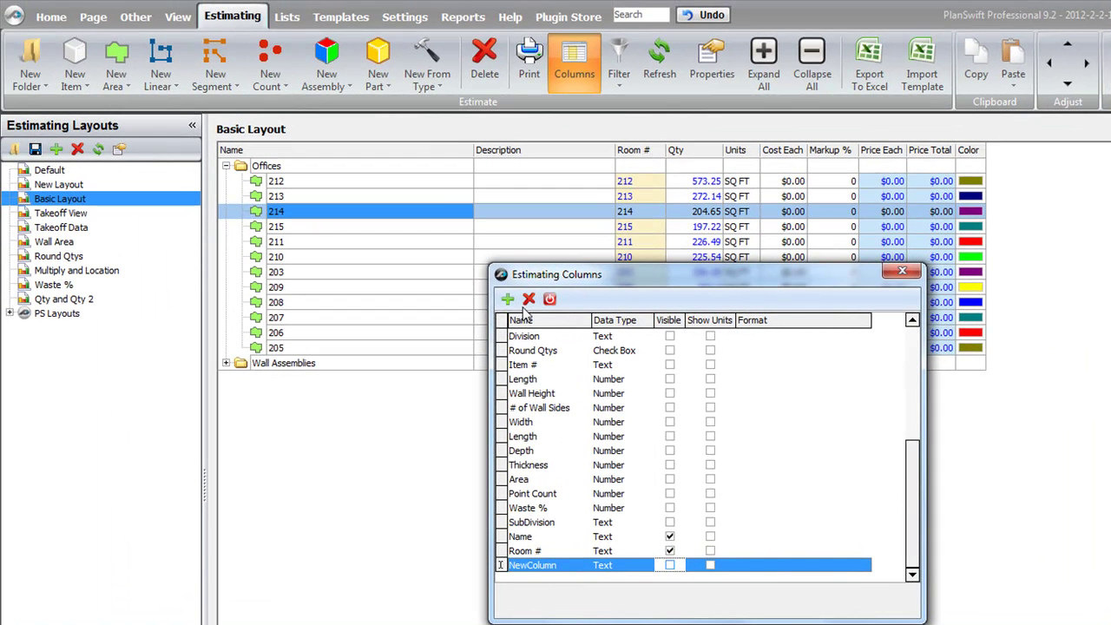
pyautogui.click(527, 299)
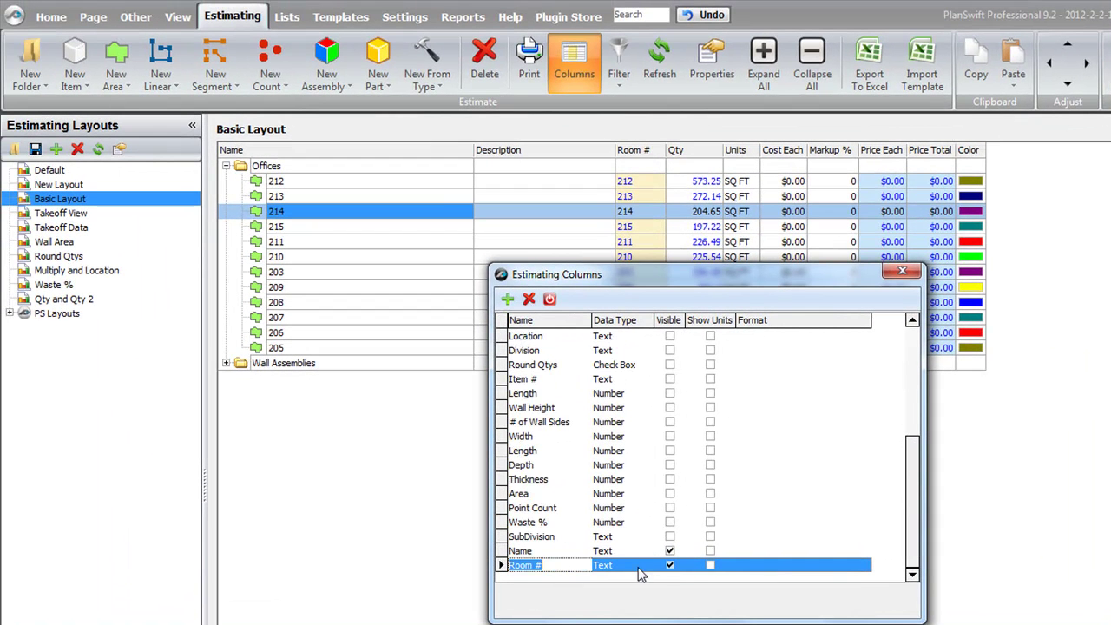
pyautogui.click(901, 271)
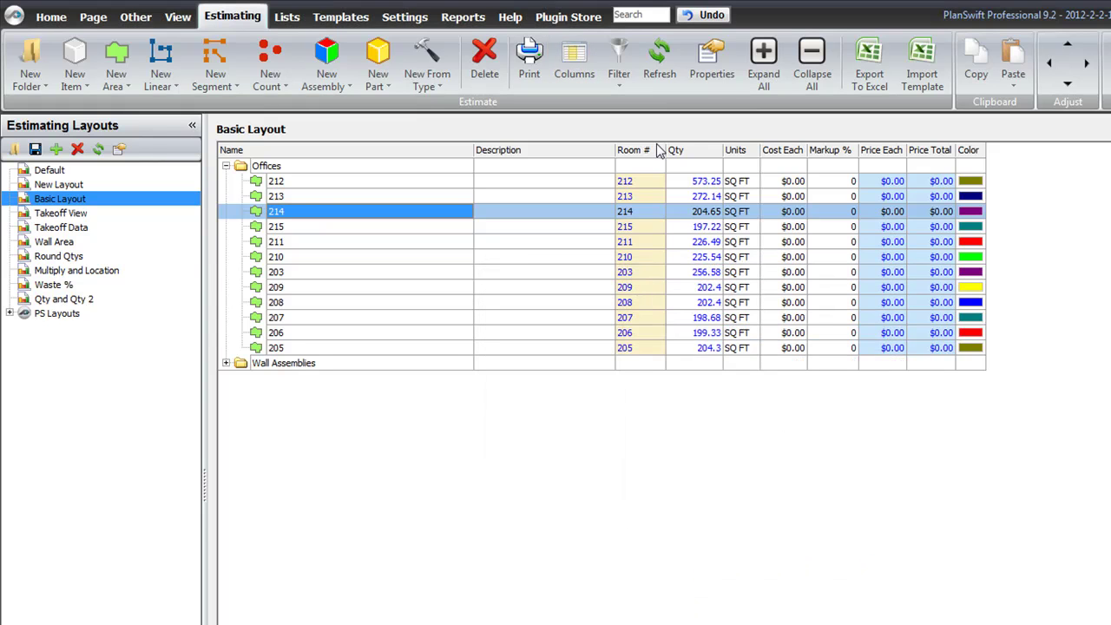
pyautogui.click(647, 181)
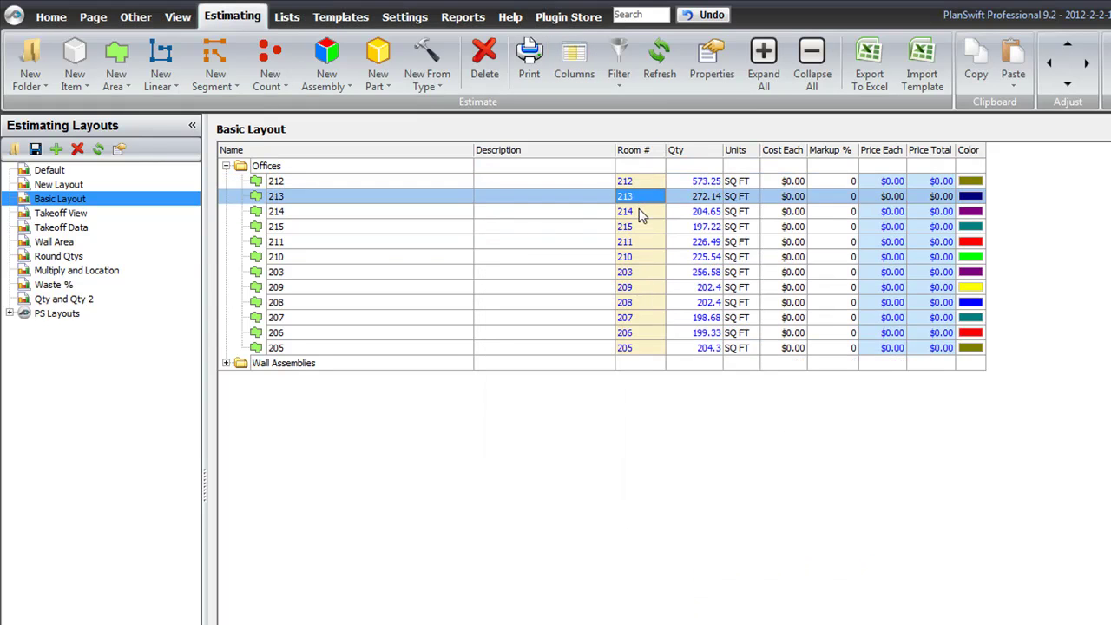
pyautogui.click(639, 226)
pyautogui.keyDown('ctrl'); pyautogui.click(647, 347); pyautogui.keyUp('ctrl')
pyautogui.click(645, 196)
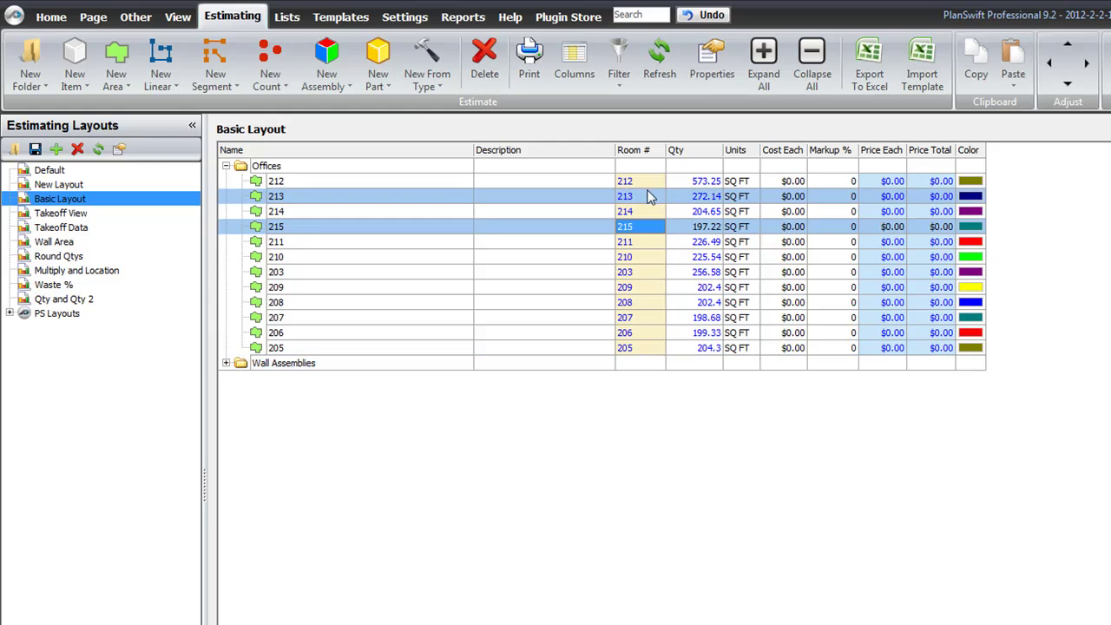
pyautogui.click(642, 182)
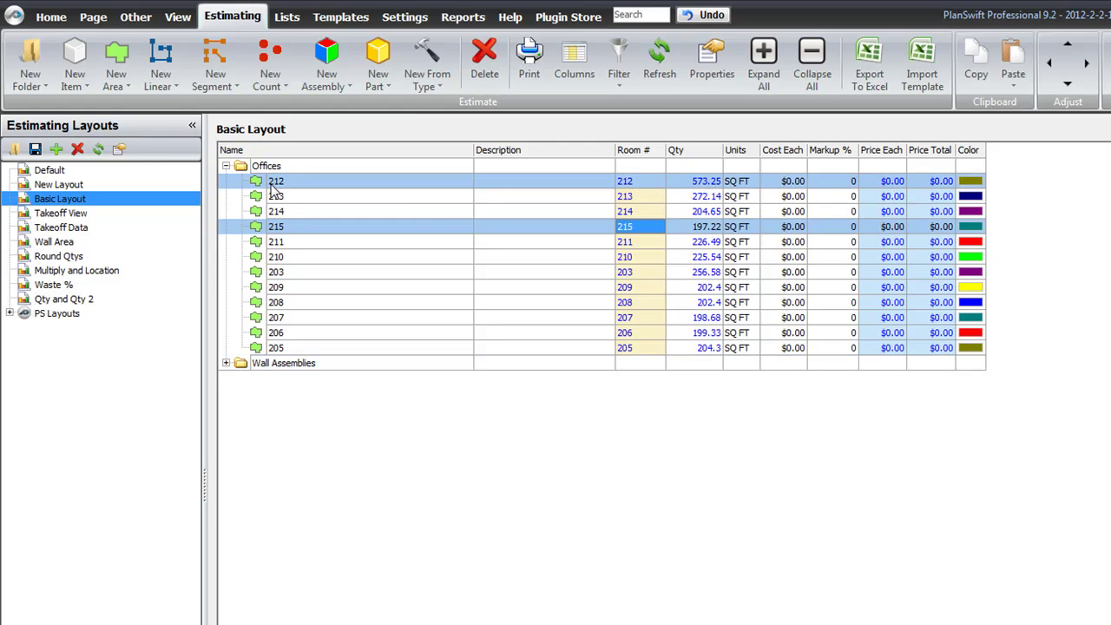
pyautogui.click(635, 184)
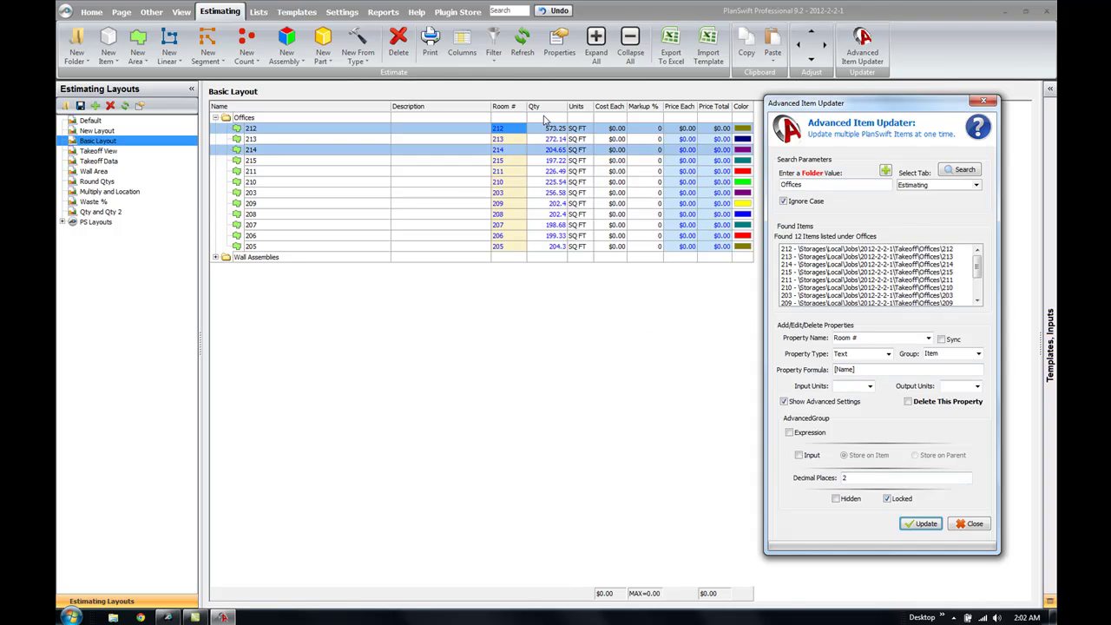
# Undo the last change, then rerun the Room # update on the 12 Offices items
pyautogui.click(558, 11)
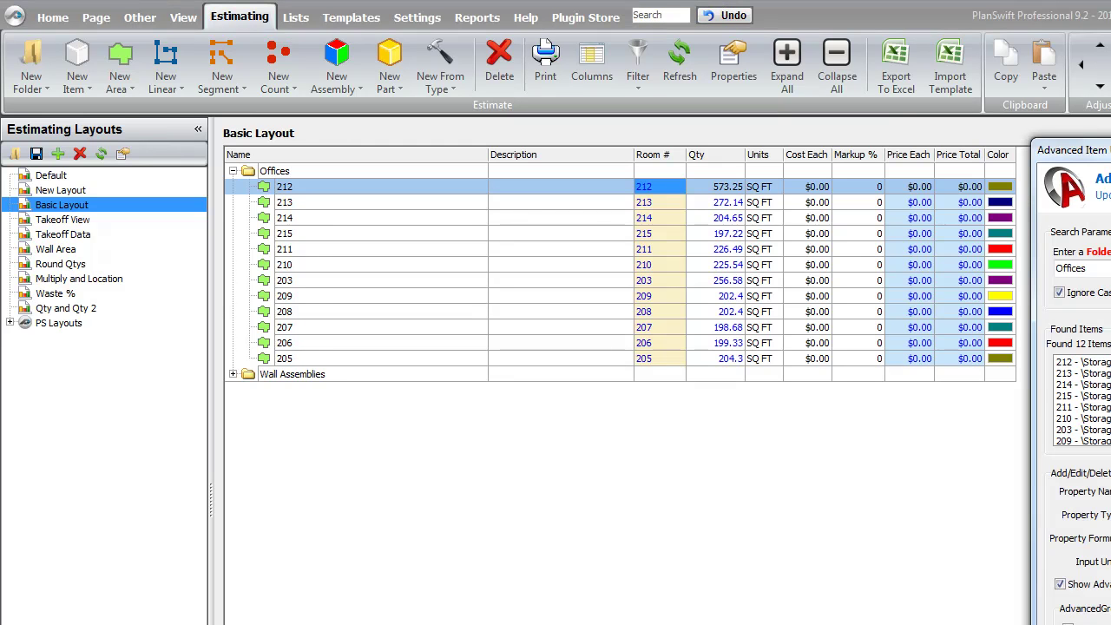
pyautogui.click(731, 17)
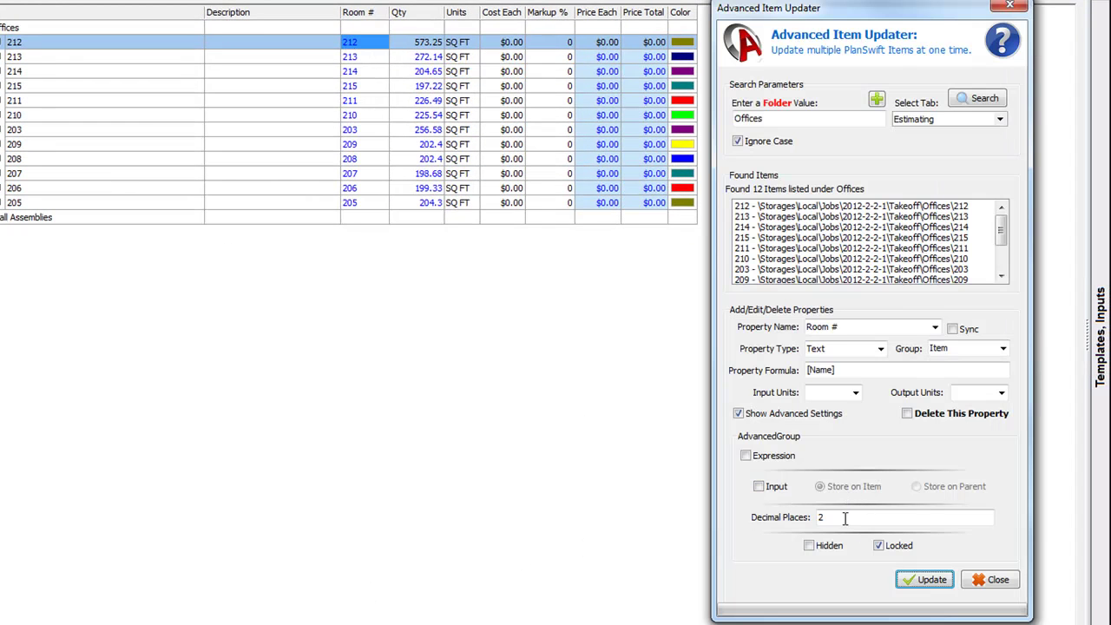
pyautogui.click(925, 578)
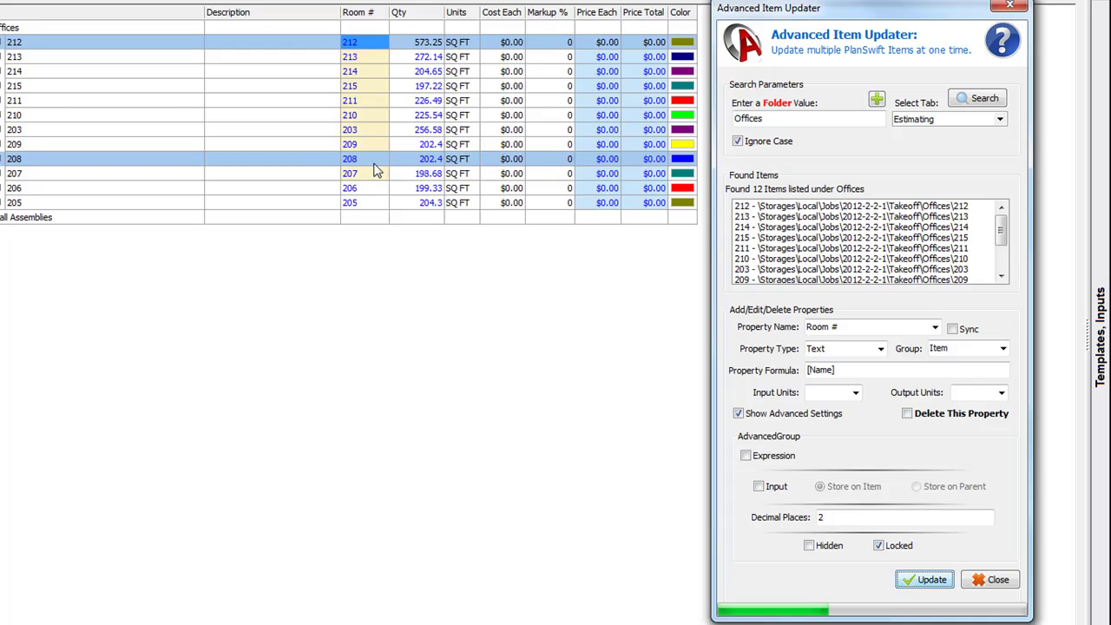
pyautogui.click(548, 310)
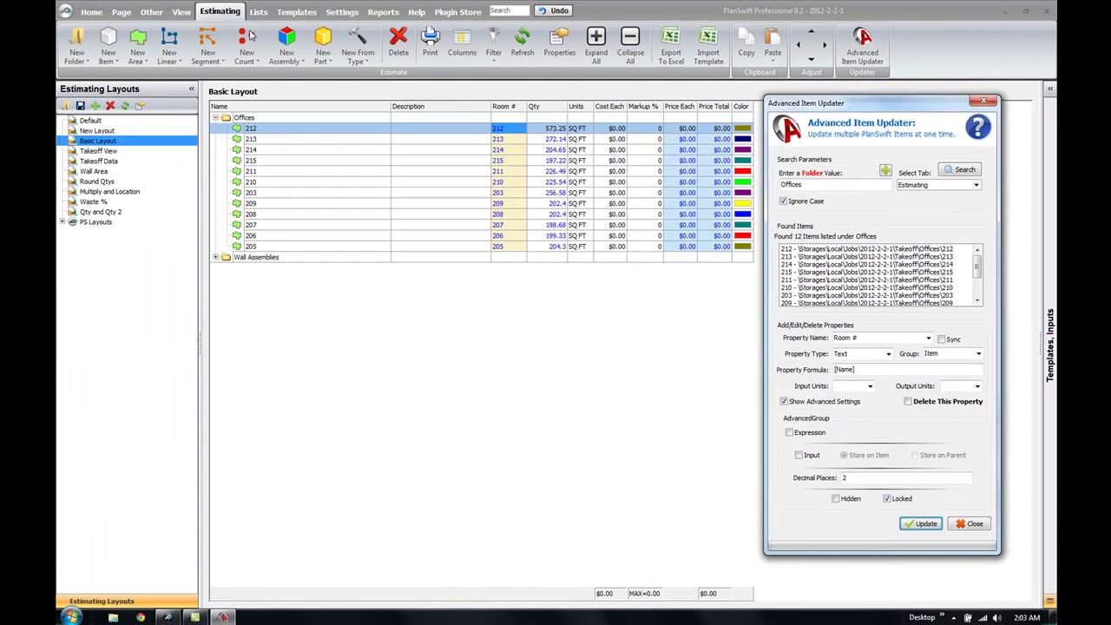
pyautogui.press('Escape')
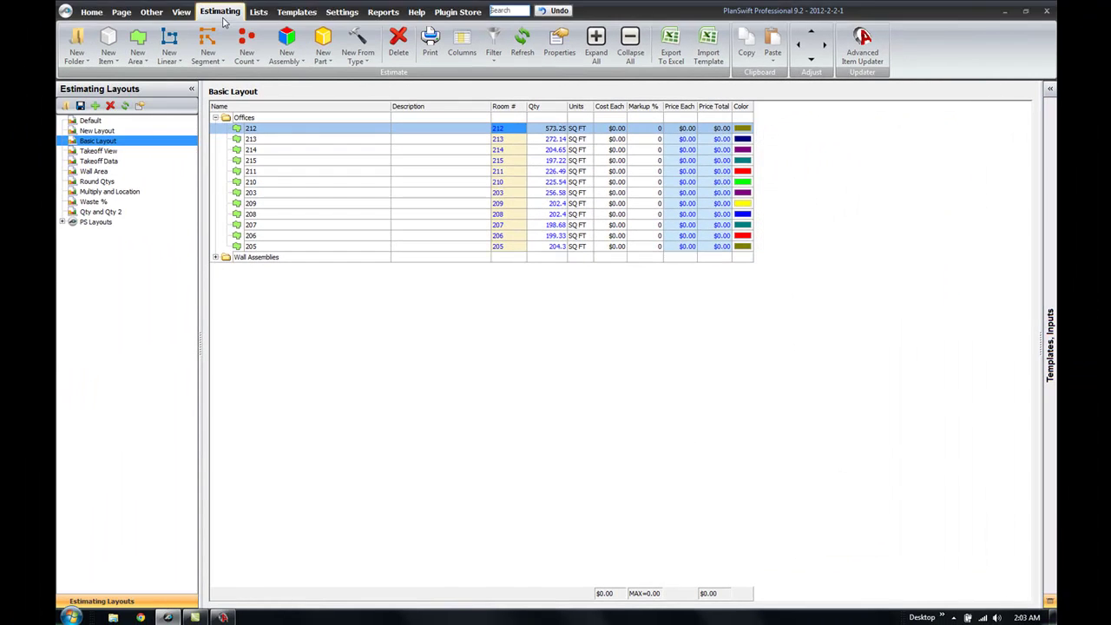
pyautogui.click(224, 617)
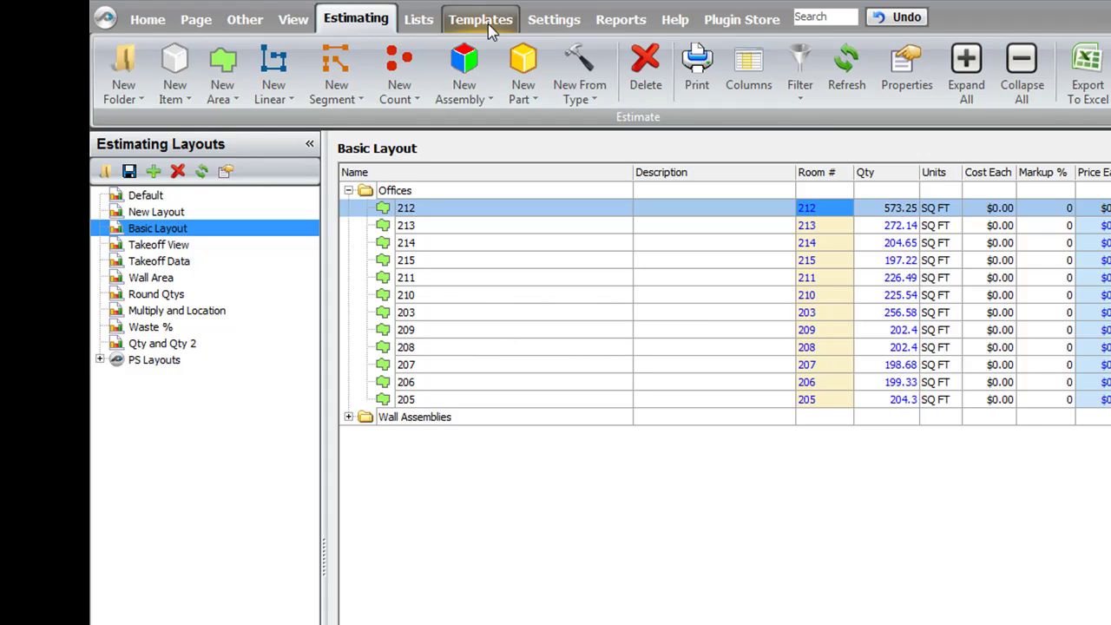
# Show the Parts and Assemblies templates with both Concrete Slab assemblies expanded to their parts
pyautogui.click(486, 24)
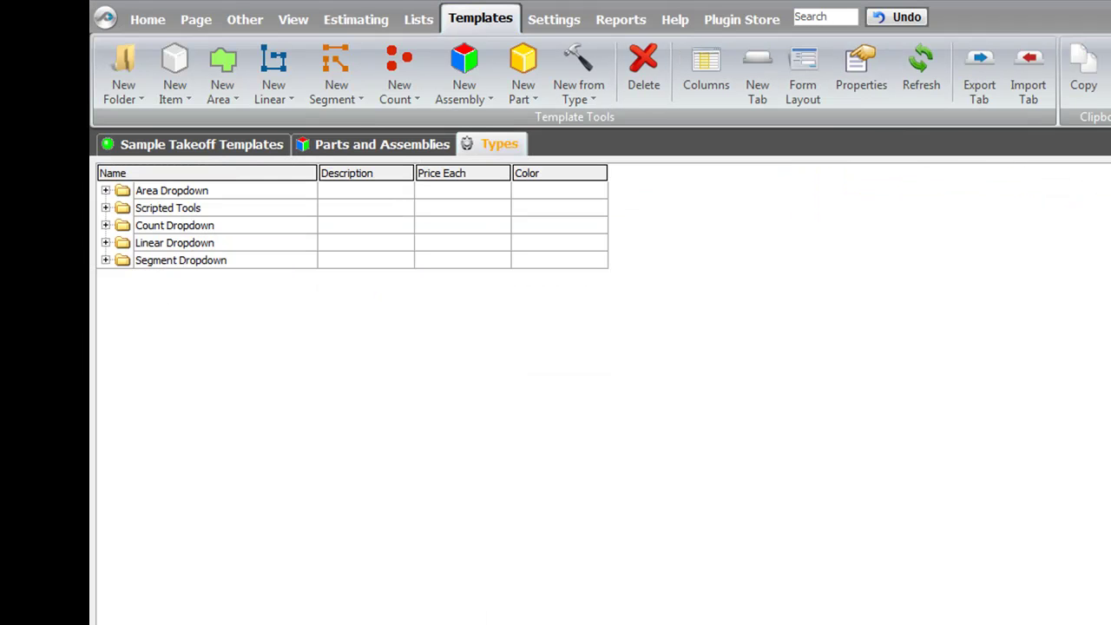
pyautogui.click(372, 155)
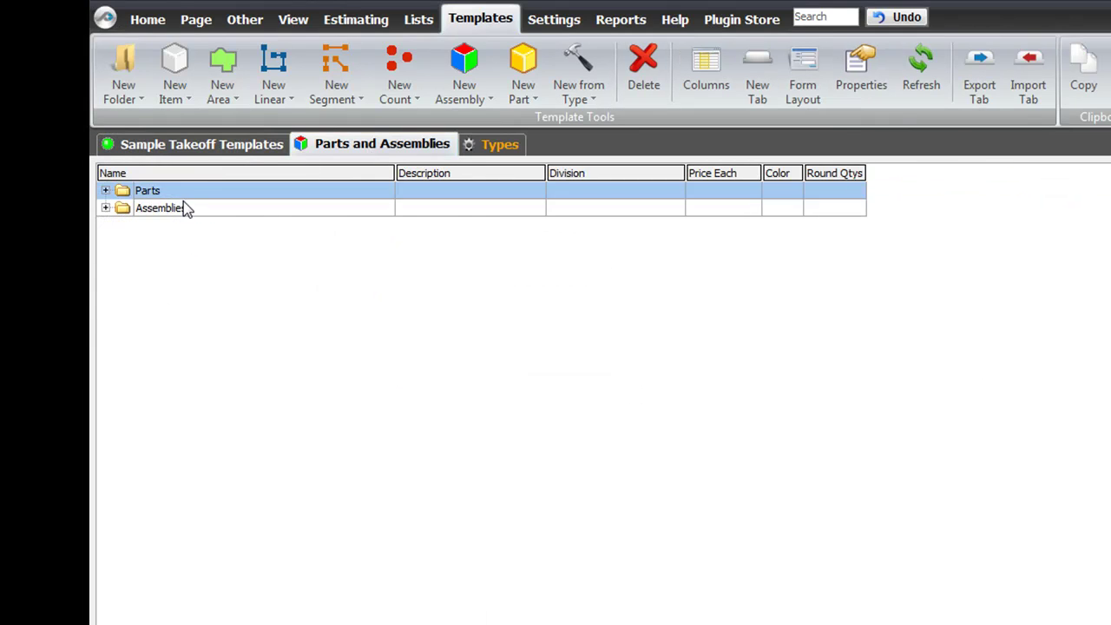
pyautogui.click(105, 208)
pyautogui.click(124, 226)
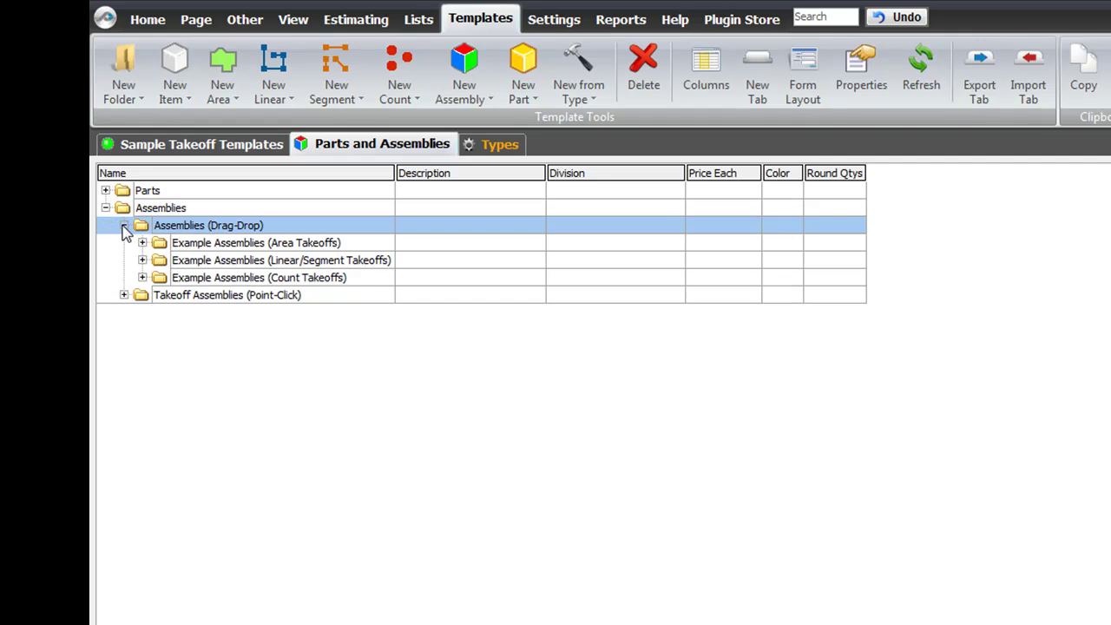
pyautogui.click(141, 242)
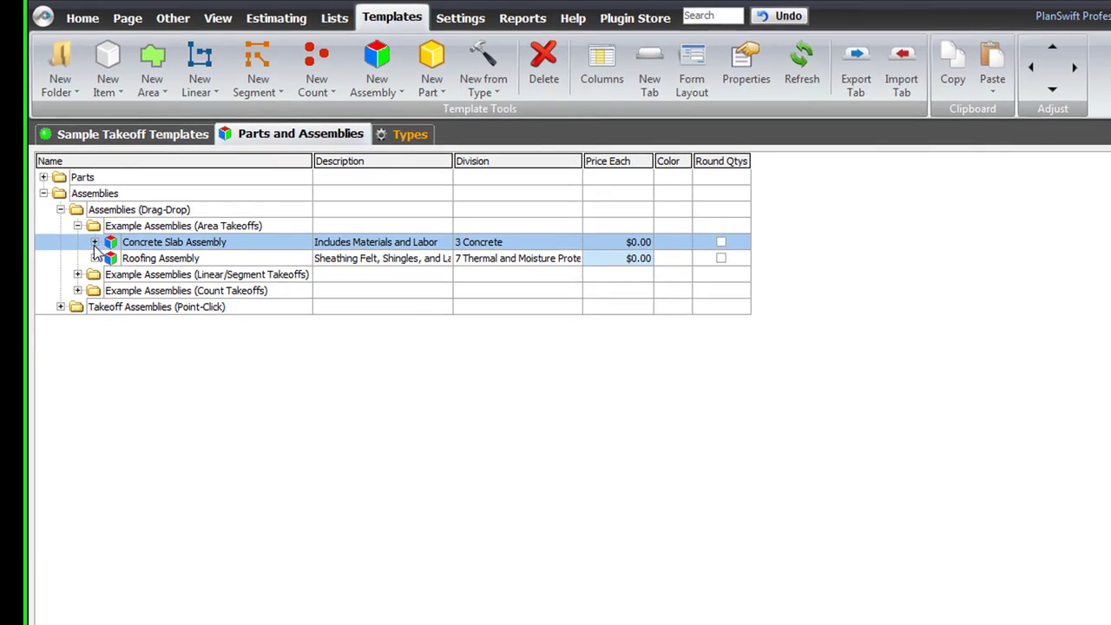
pyautogui.click(93, 243)
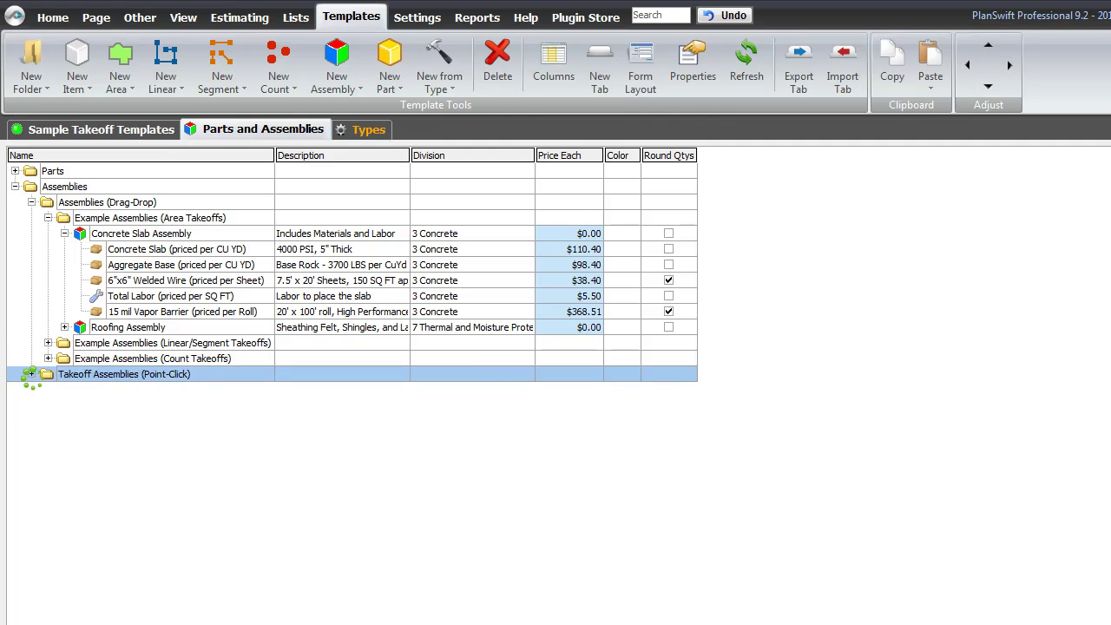
pyautogui.click(30, 374)
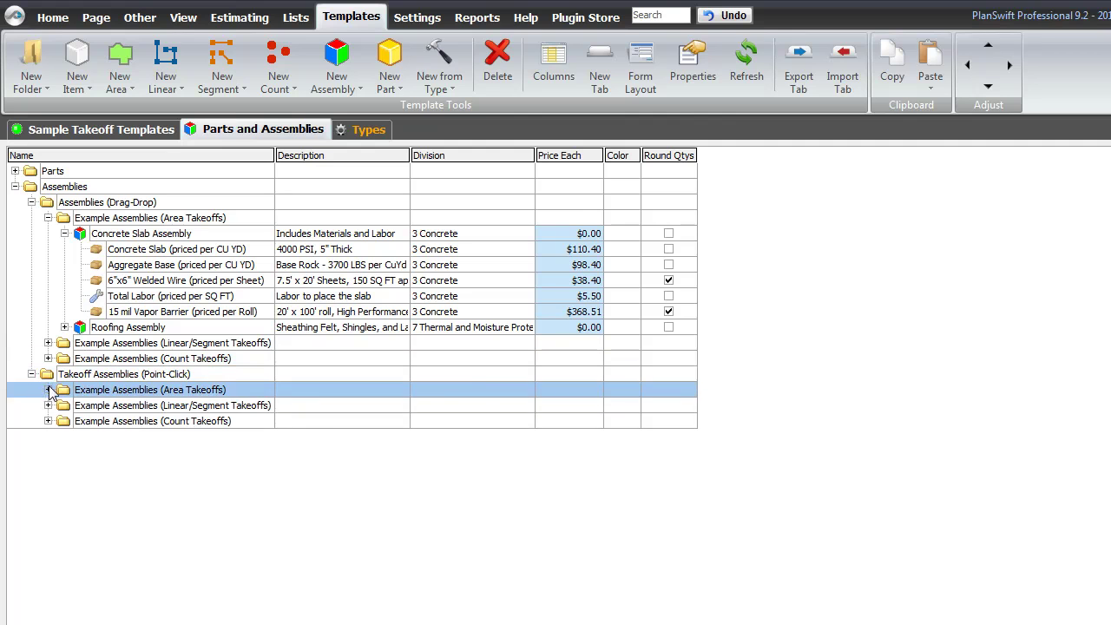
pyautogui.click(48, 390)
pyautogui.click(64, 421)
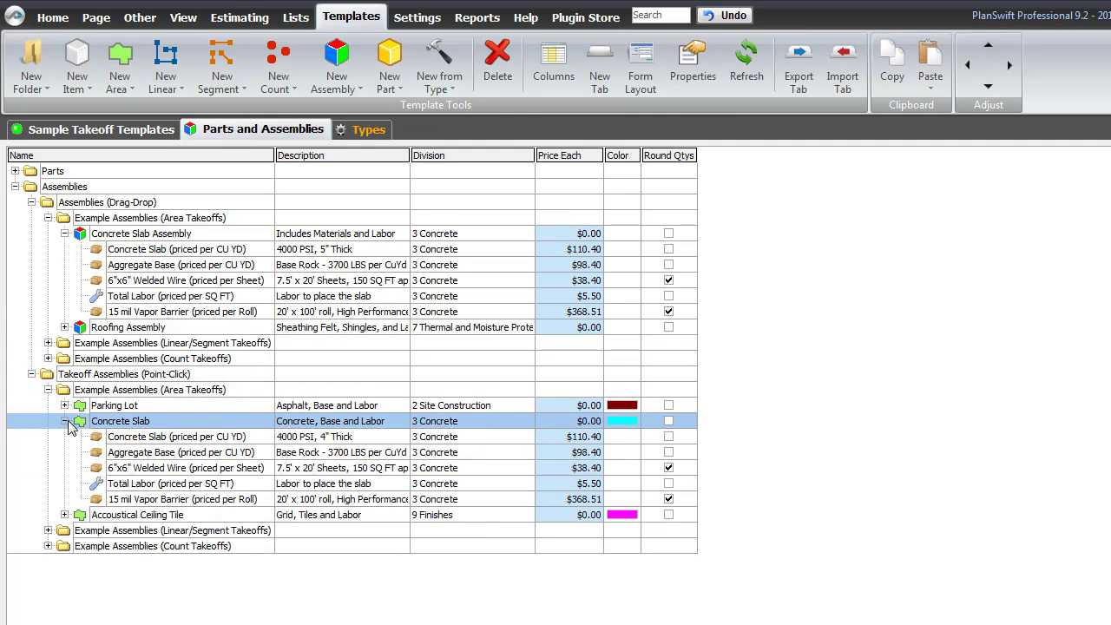
# Compare the Concrete Slab part in both assemblies, each priced at $110.40 per CU YD
pyautogui.click(149, 451)
pyautogui.click(149, 442)
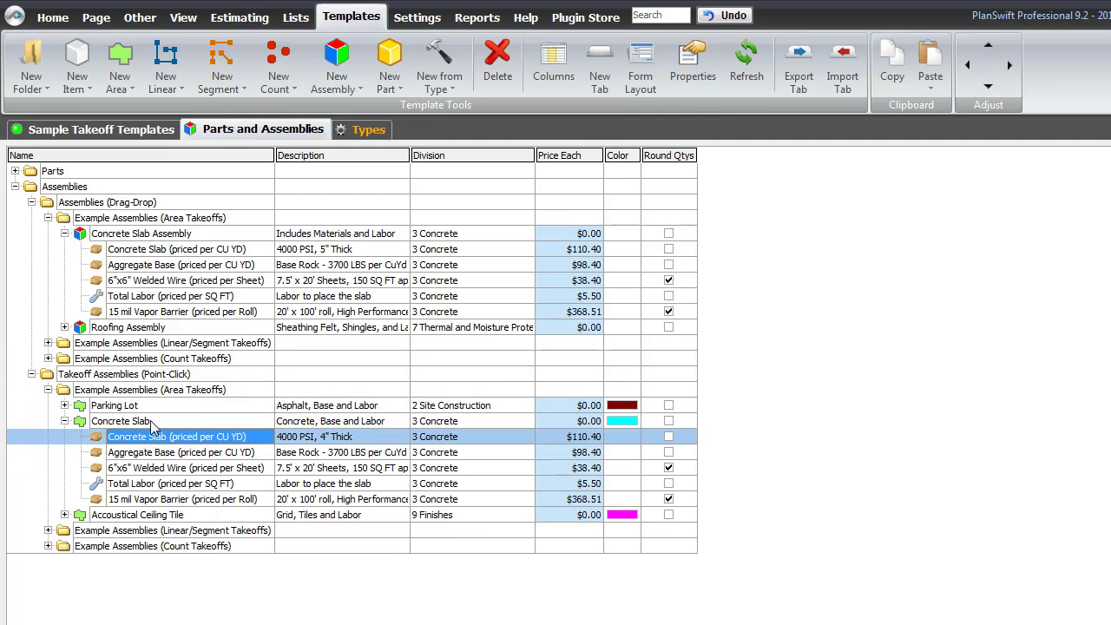
pyautogui.click(150, 251)
pyautogui.click(581, 252)
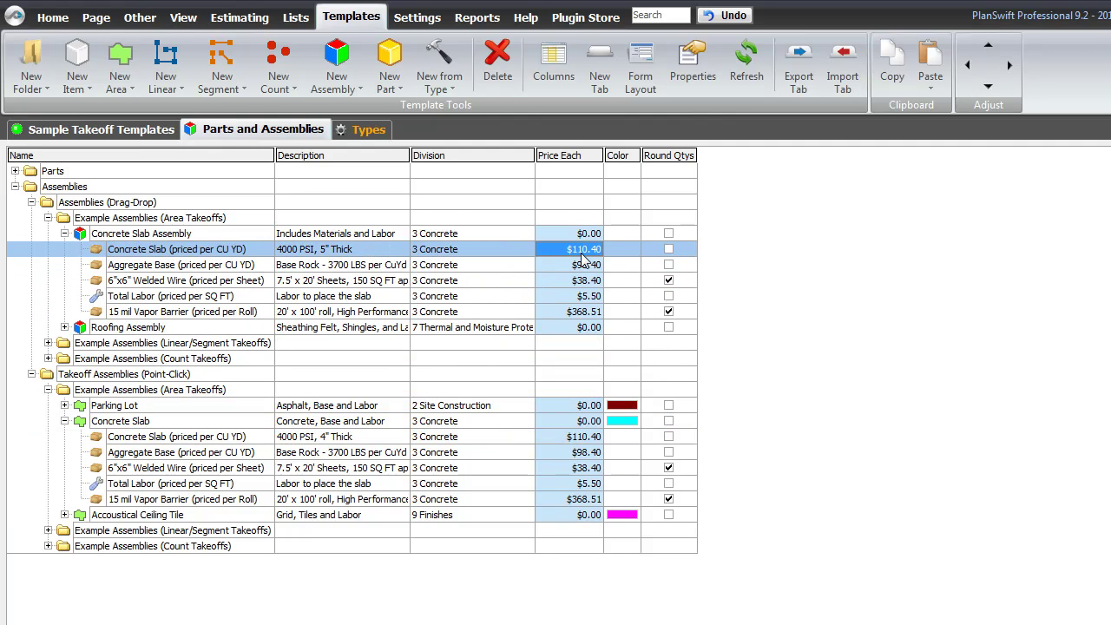
pyautogui.click(583, 437)
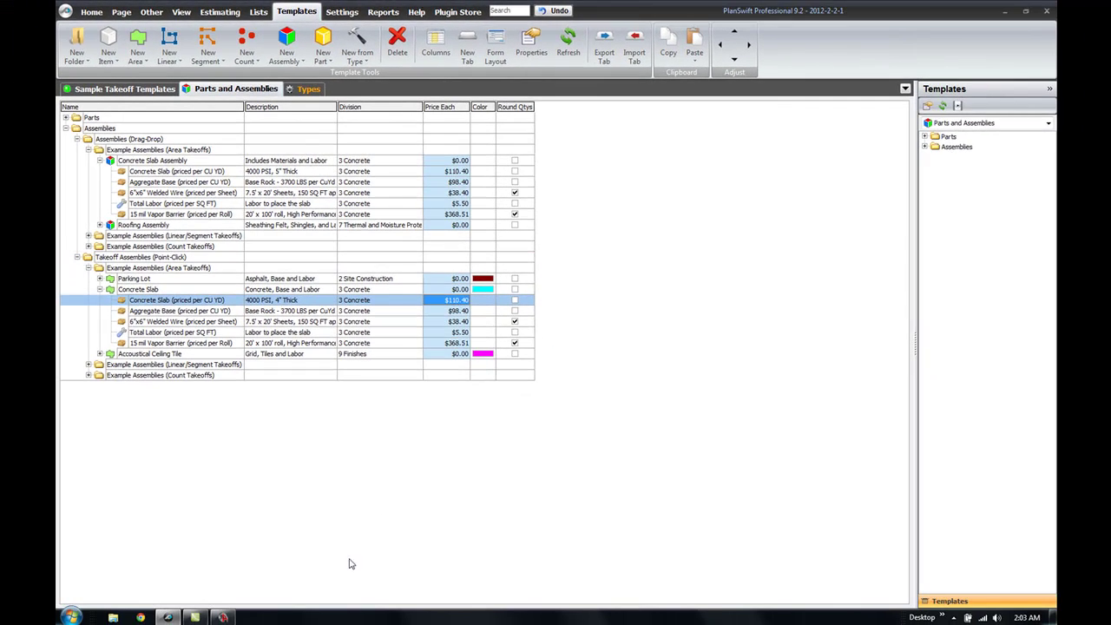
pyautogui.click(226, 617)
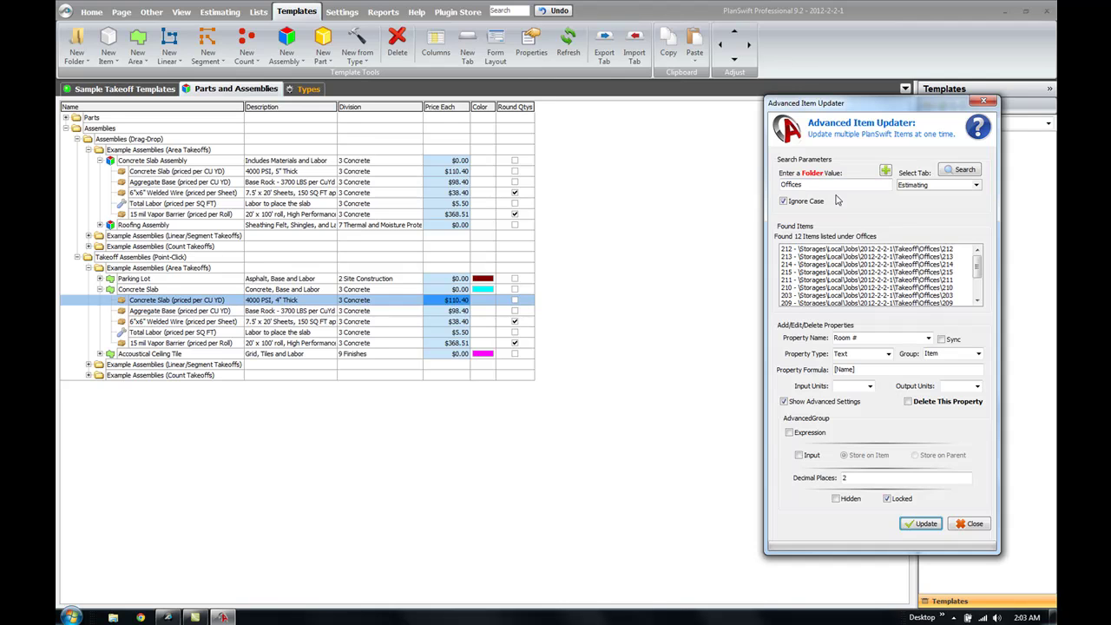
# Copy the 'Concrete Slab (priced per CU YD)' part name into the updater's search value
pyautogui.doubleClick(160, 171)
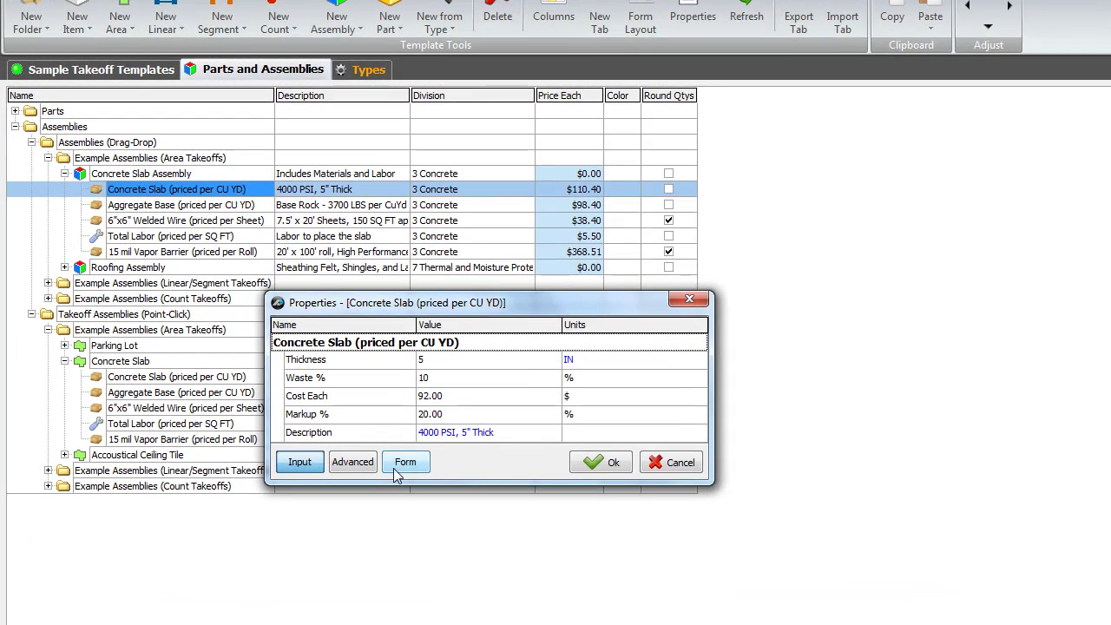
pyautogui.click(468, 342)
pyautogui.hotkey('ctrl', 'c')
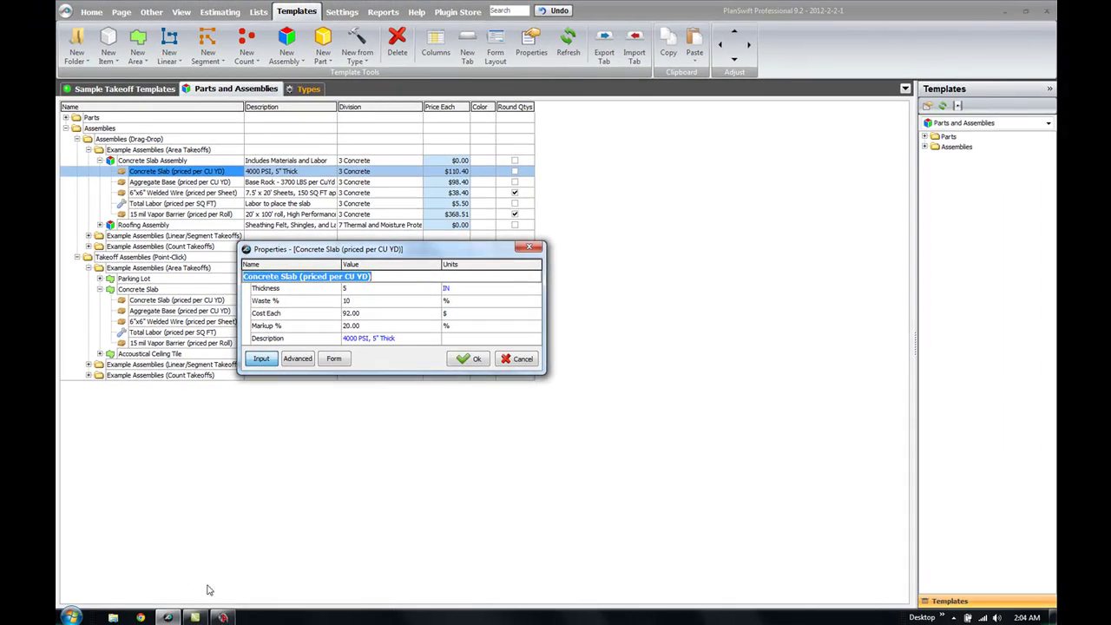
pyautogui.click(223, 617)
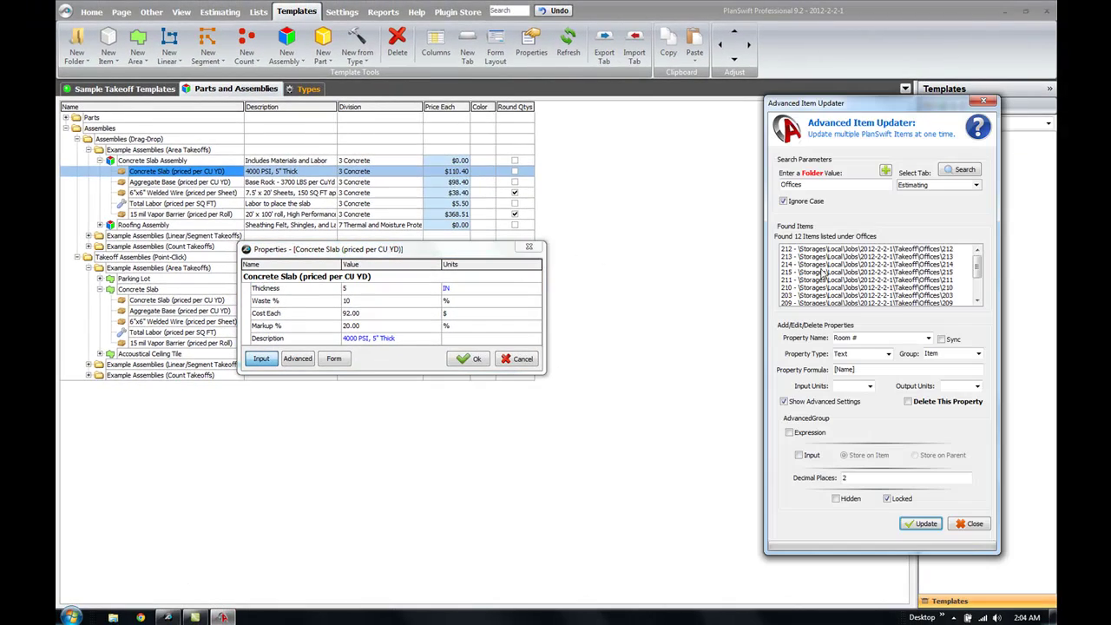
pyautogui.moveTo(805, 185); pyautogui.dragTo(759, 184)
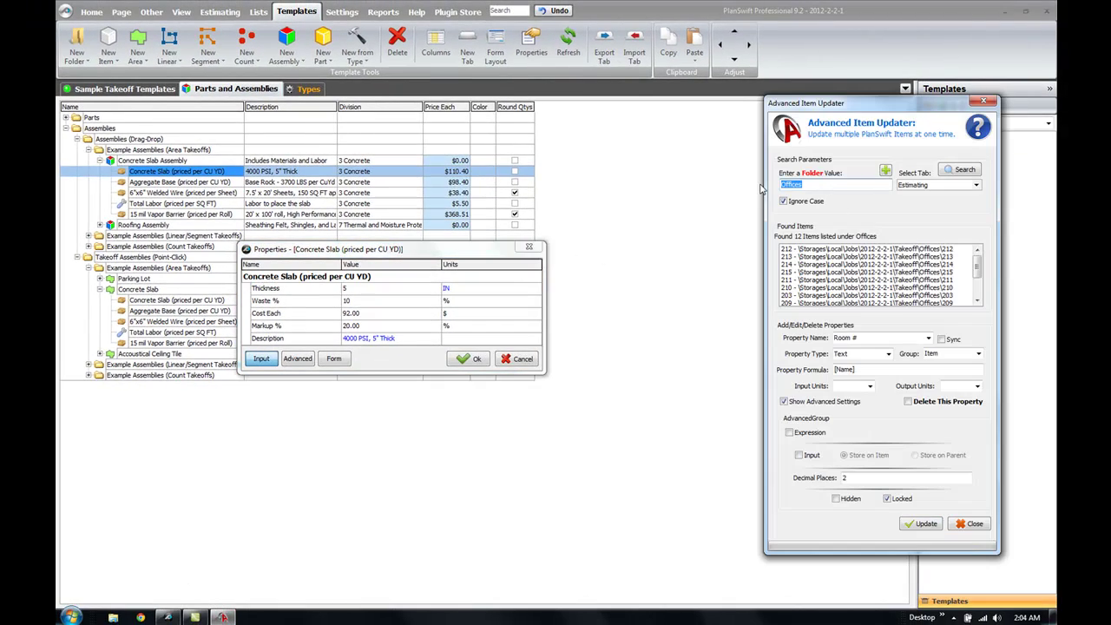
pyautogui.hotkey('ctrl', 'v')
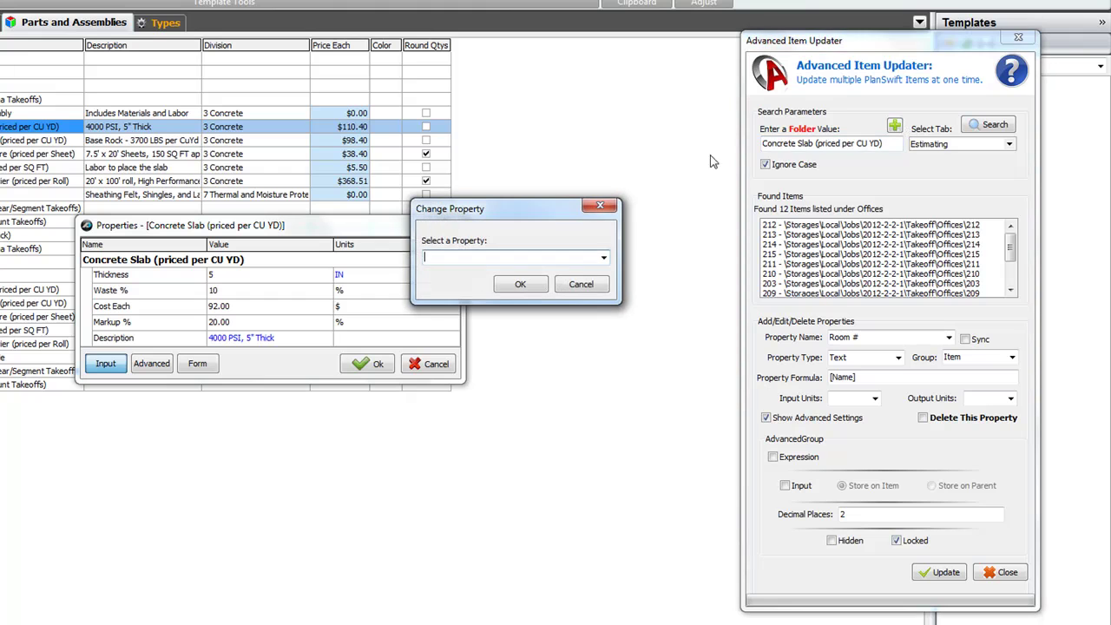
# Search by Name in the Parts and Assemblies tab instead of Estimating
pyautogui.click(604, 258)
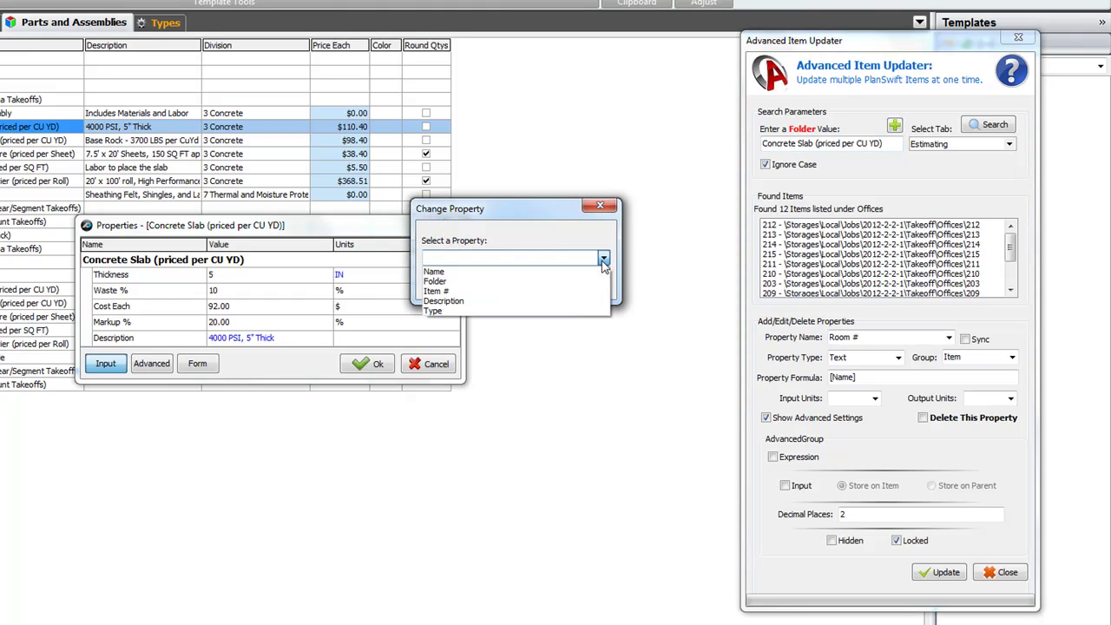
pyautogui.click(466, 274)
pyautogui.click(531, 285)
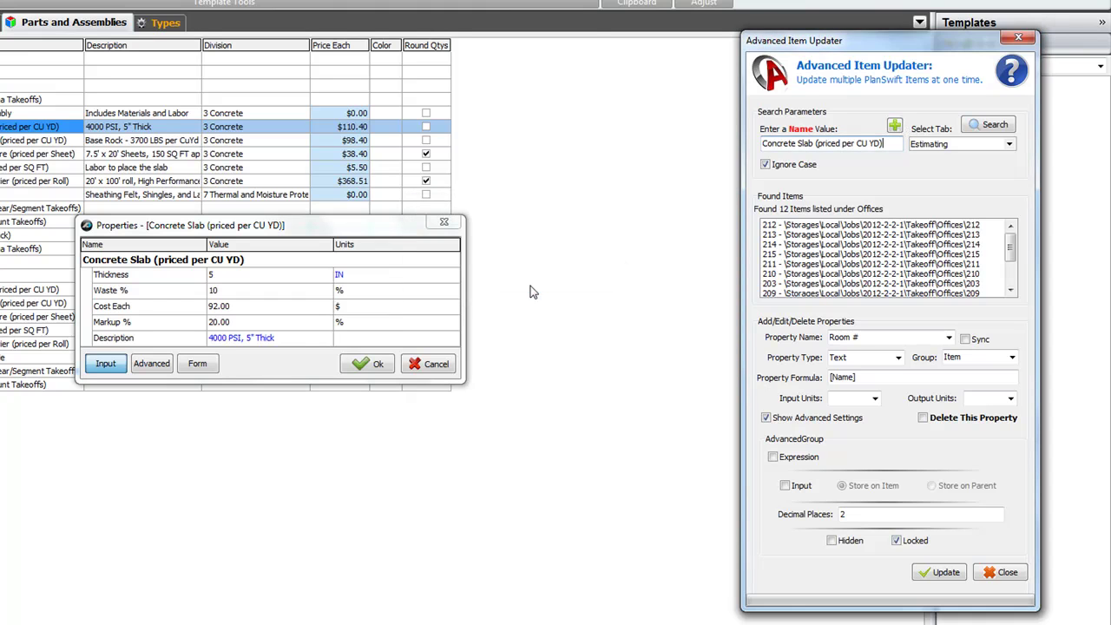
pyautogui.click(1009, 144)
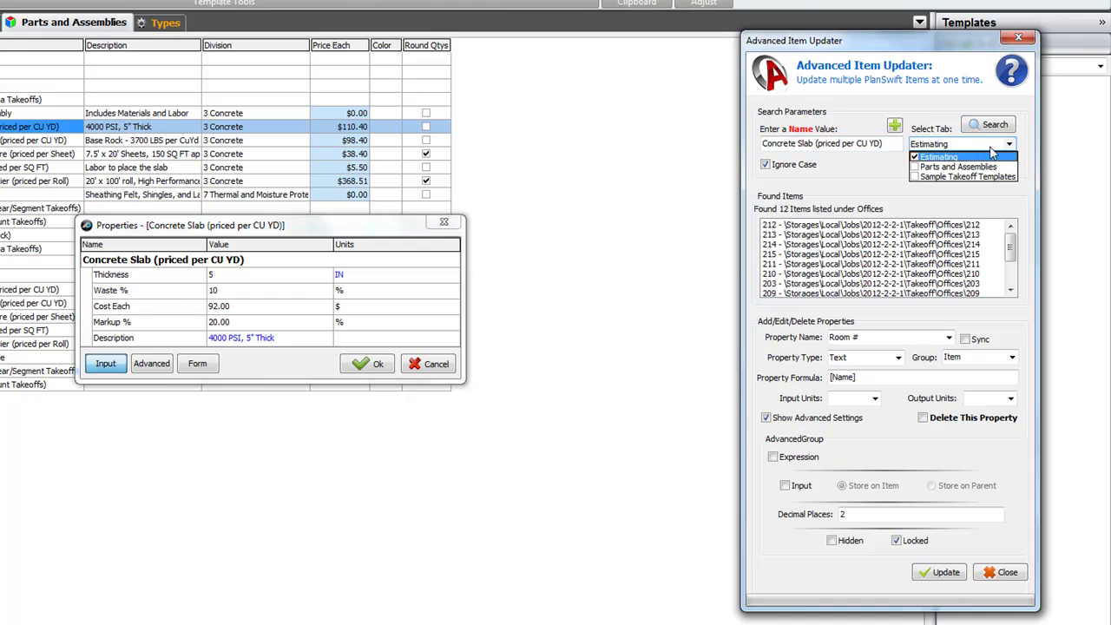
pyautogui.click(915, 157)
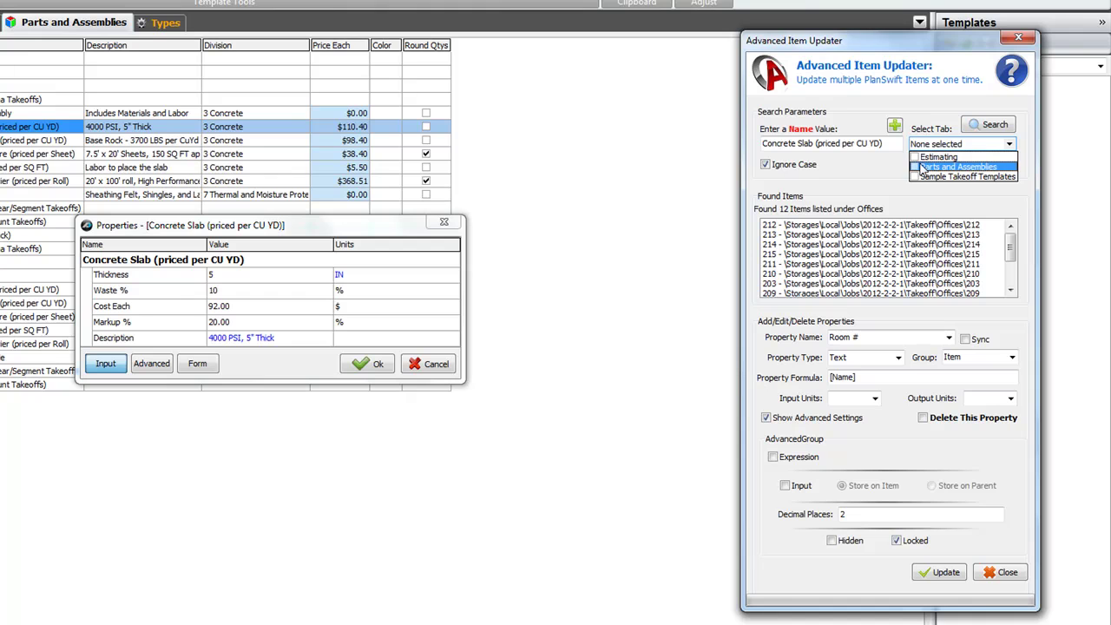
pyautogui.click(915, 167)
# Run the search, finding 3 'Concrete Slab (priced per CU YD)' items
pyautogui.click(983, 130)
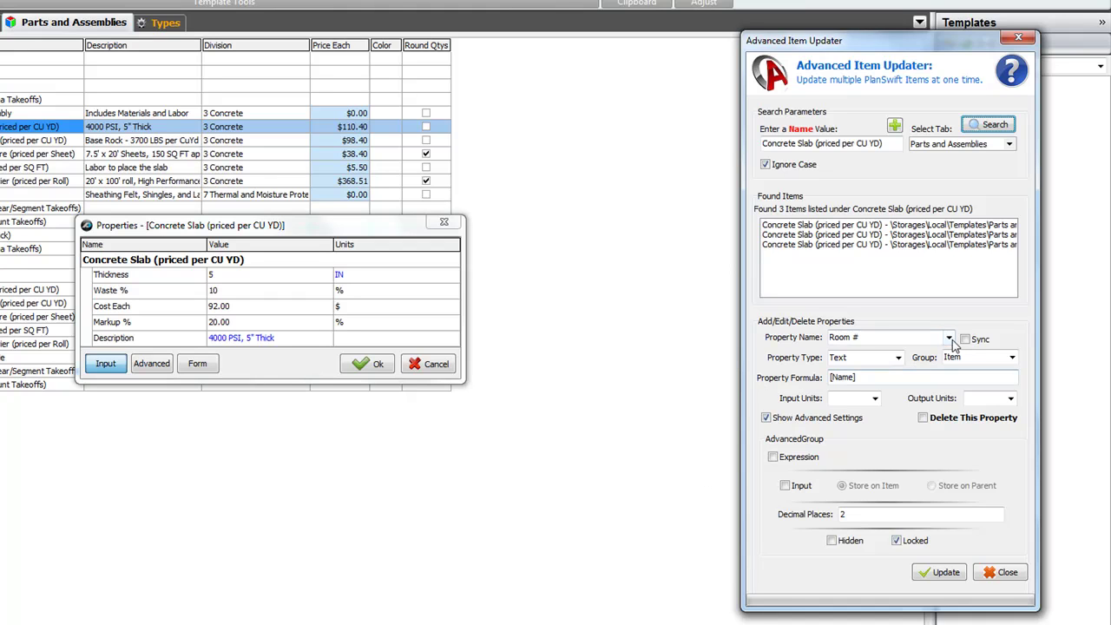
# Set the property to update to Cost Each, Sync enabled, Number type in dollars
pyautogui.click(912, 338)
pyautogui.write('Cost')
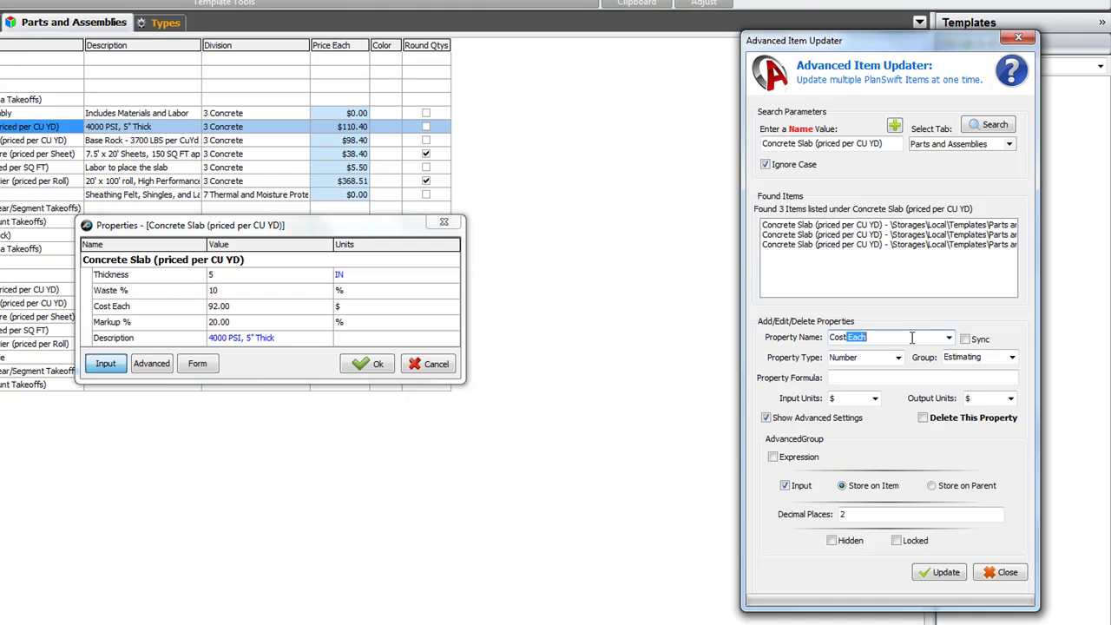
pyautogui.press('BackSpace')
pyautogui.write('We')
pyautogui.write('Each')
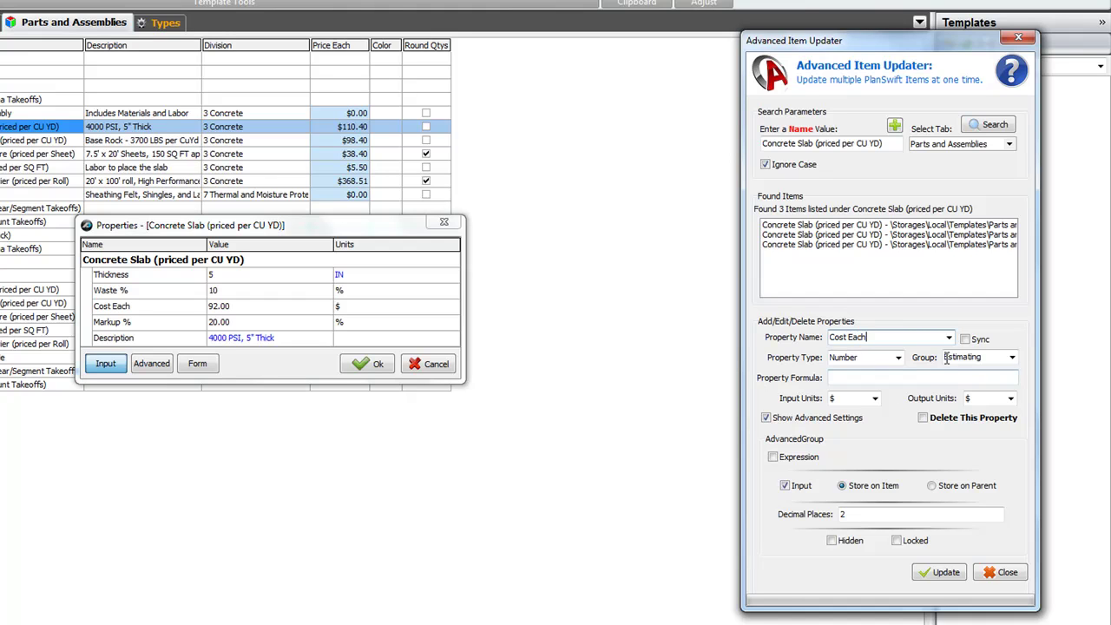
pyautogui.click(964, 339)
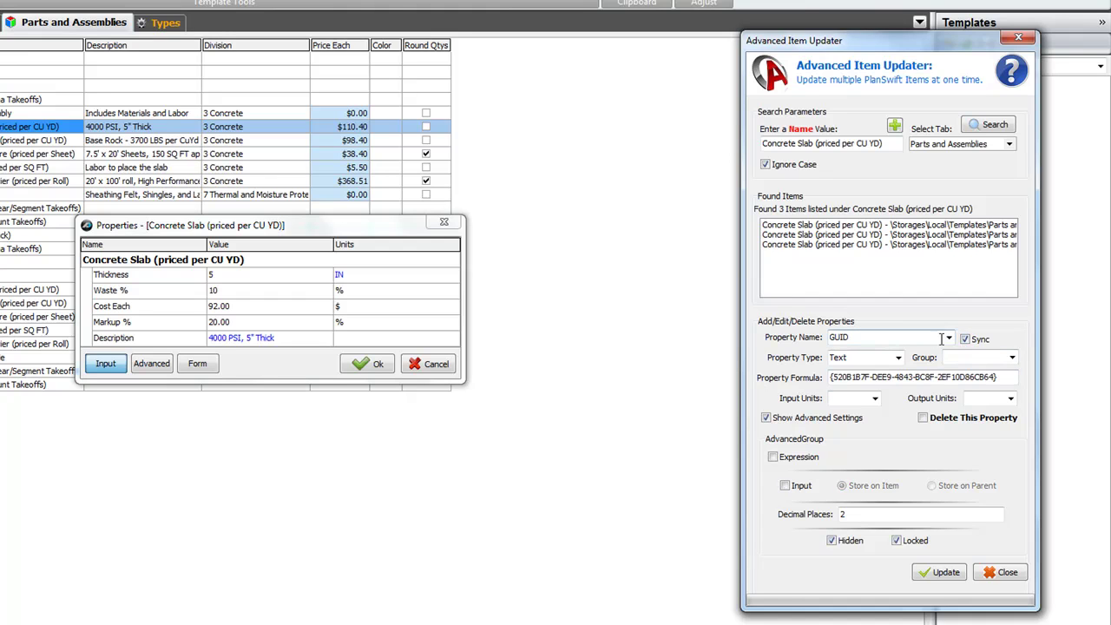
pyautogui.doubleClick(881, 336)
pyautogui.write('Cos')
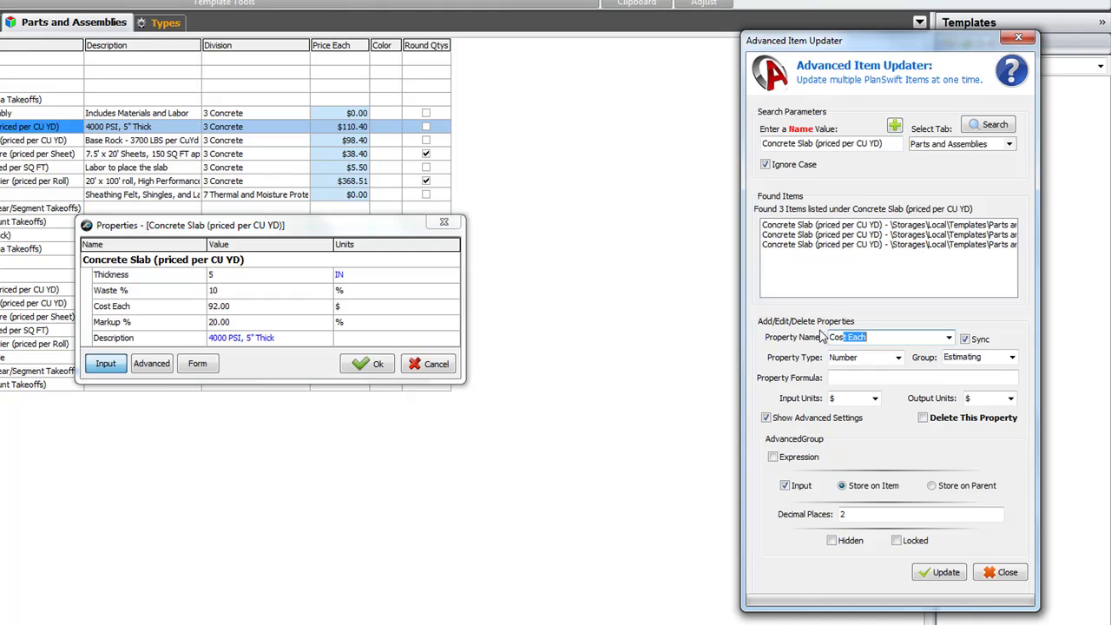
pyautogui.write('t Each')
pyautogui.click(864, 361)
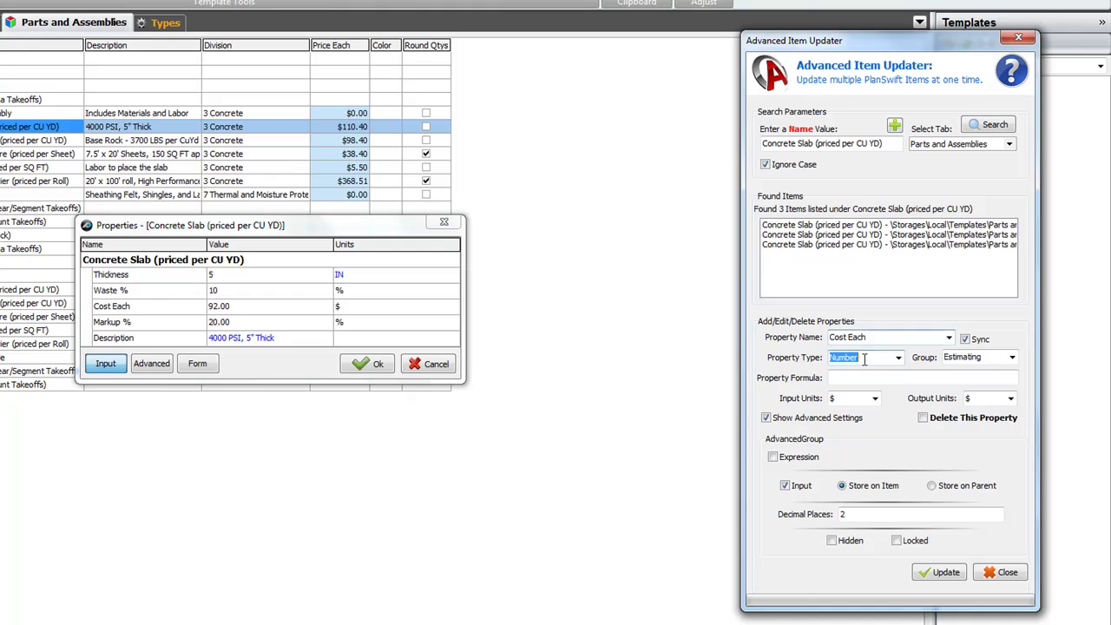
pyautogui.click(987, 356)
pyautogui.click(872, 398)
pyautogui.click(983, 399)
# Enter 115 as the Cost Each formula and close the Concrete Slab properties window
pyautogui.click(881, 377)
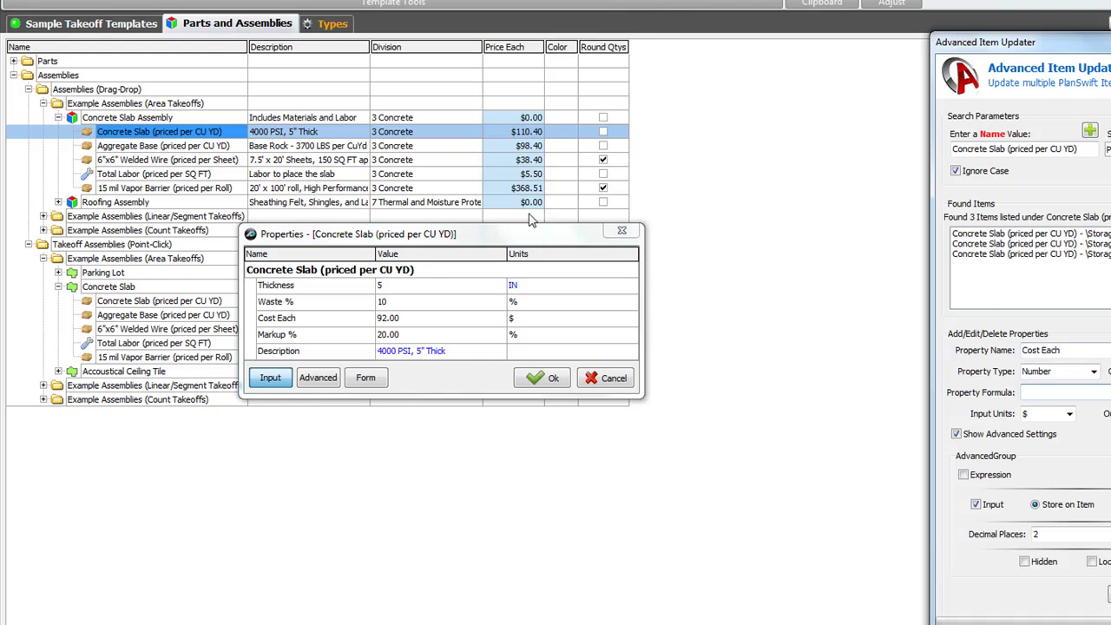
pyautogui.moveTo(528, 227); pyautogui.dragTo(528, 287)
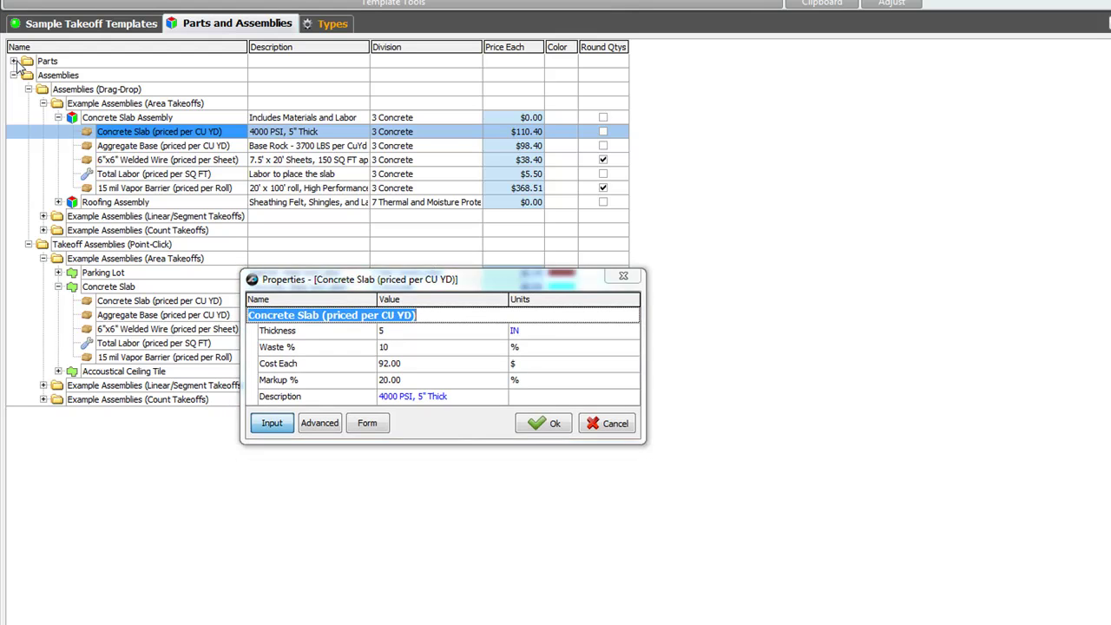
pyautogui.click(546, 423)
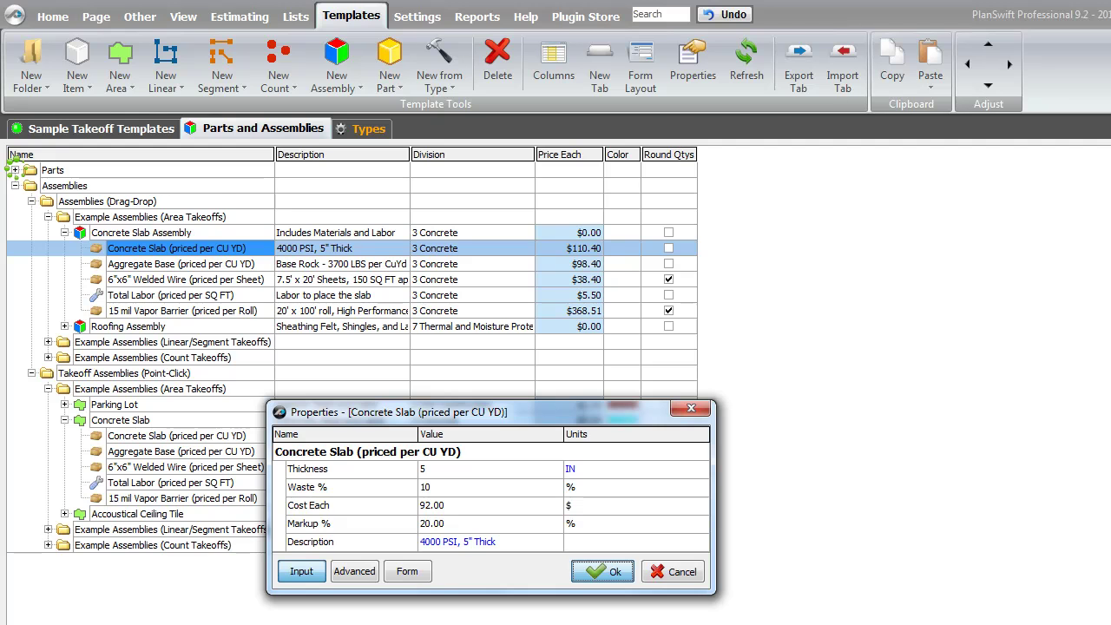
pyautogui.press('Return')
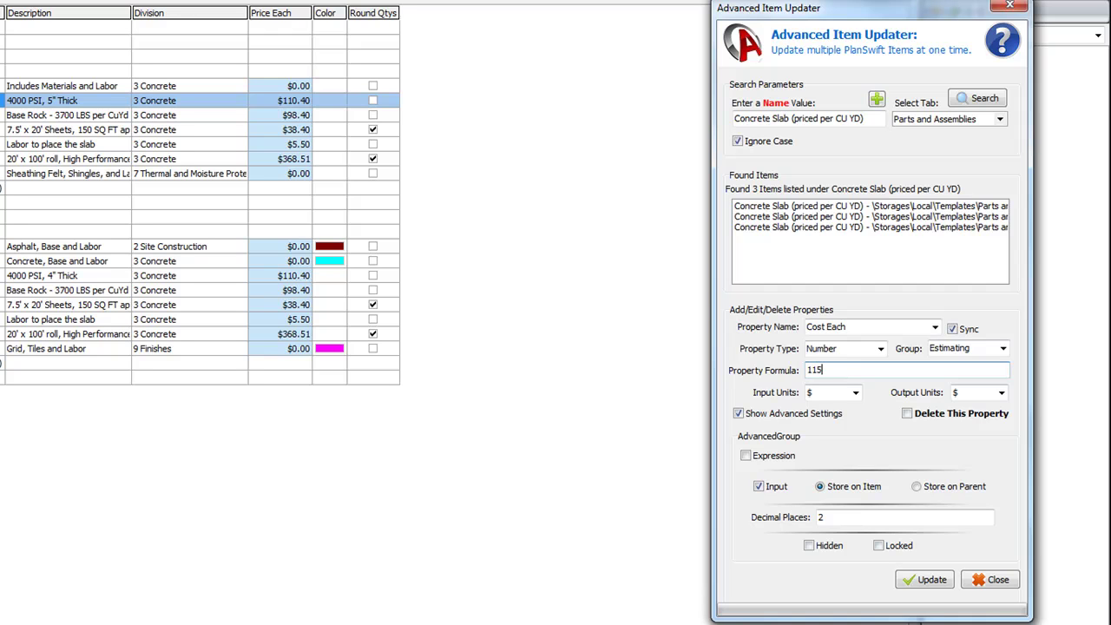
# Apply Cost Each 115 to all three found items and dismiss the confirmation
pyautogui.click(925, 579)
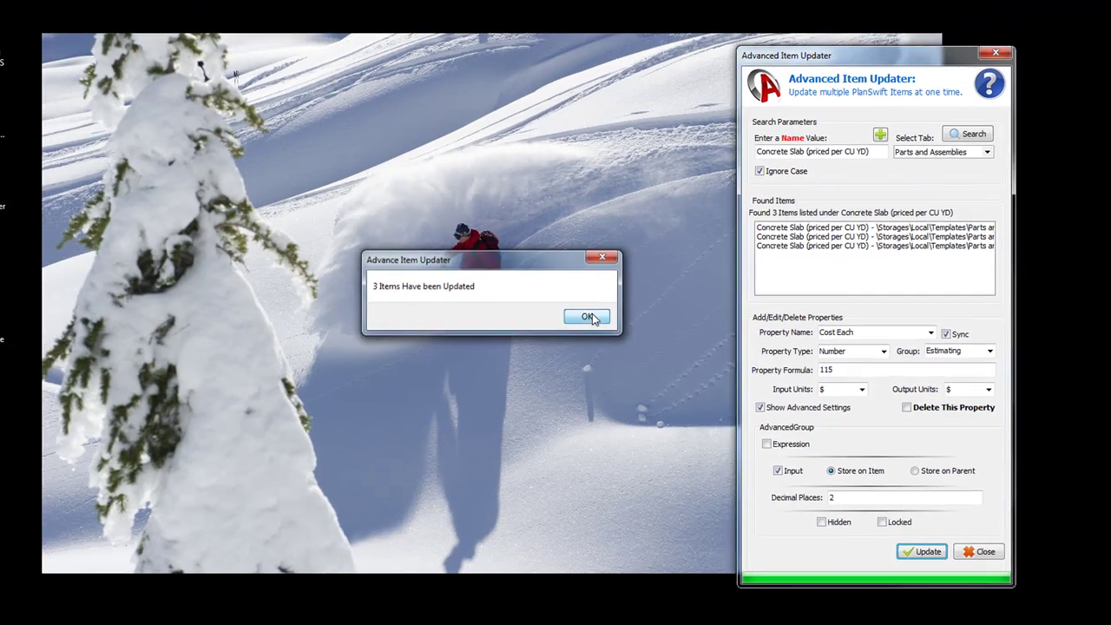
pyautogui.click(539, 308)
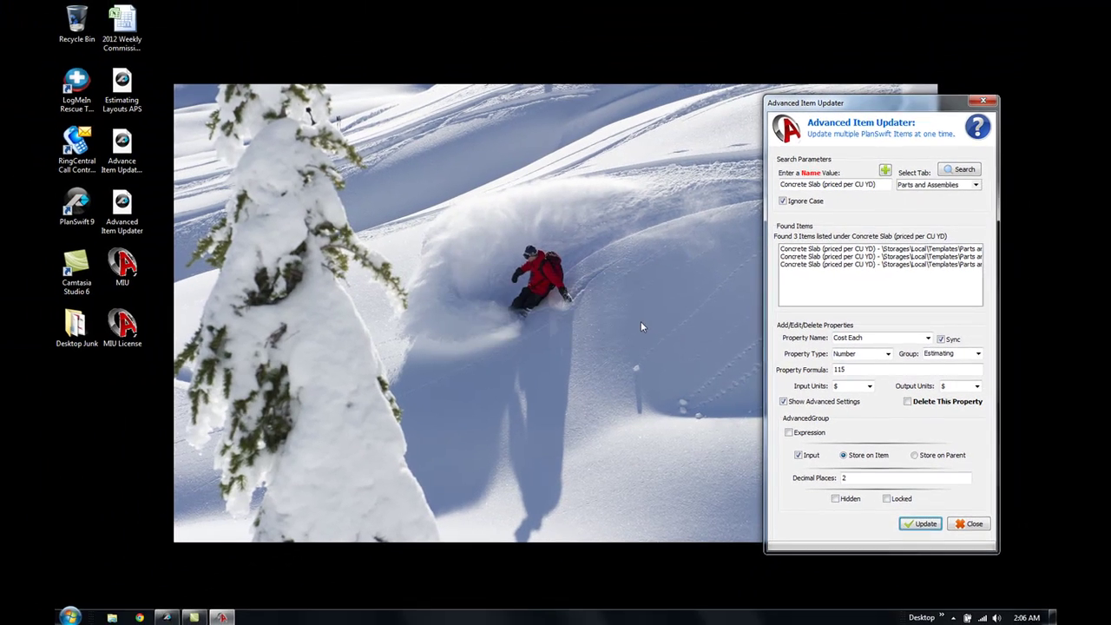
pyautogui.click(167, 616)
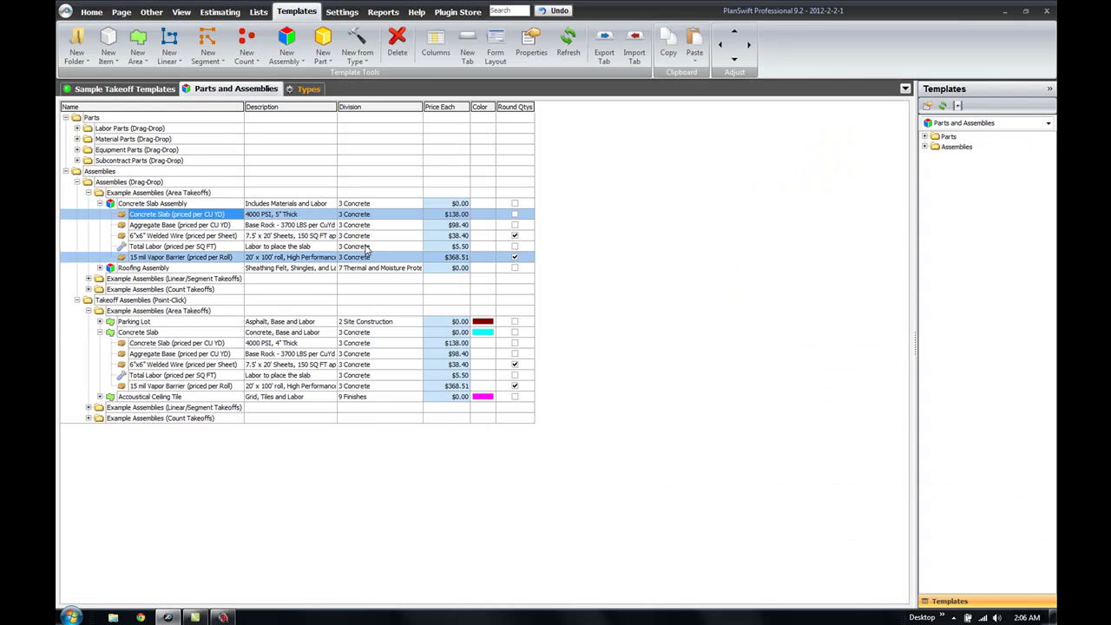
# Verify the Concrete Slab assembly item shows $138.00, Cost Each 115, and its Markup %
pyautogui.click(449, 216)
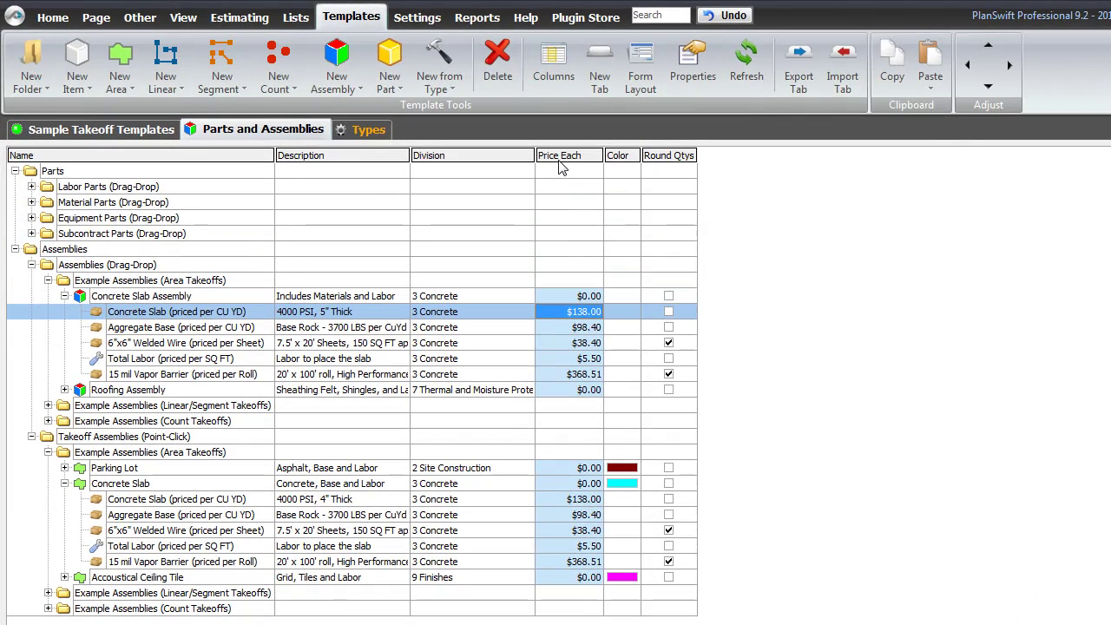
pyautogui.doubleClick(91, 316)
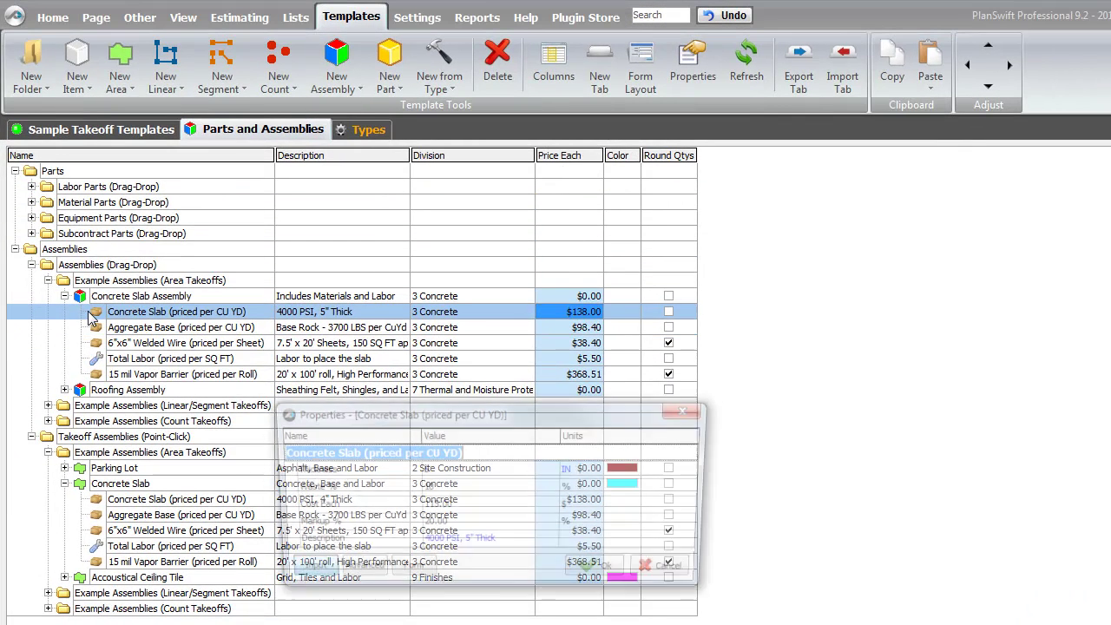
pyautogui.click(472, 508)
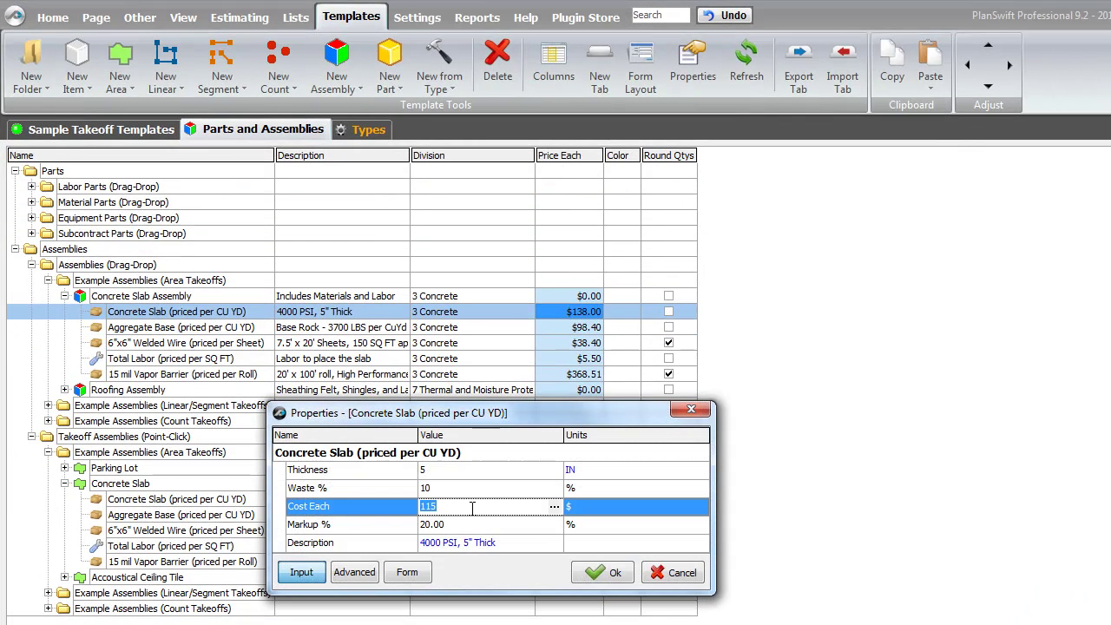
pyautogui.click(467, 524)
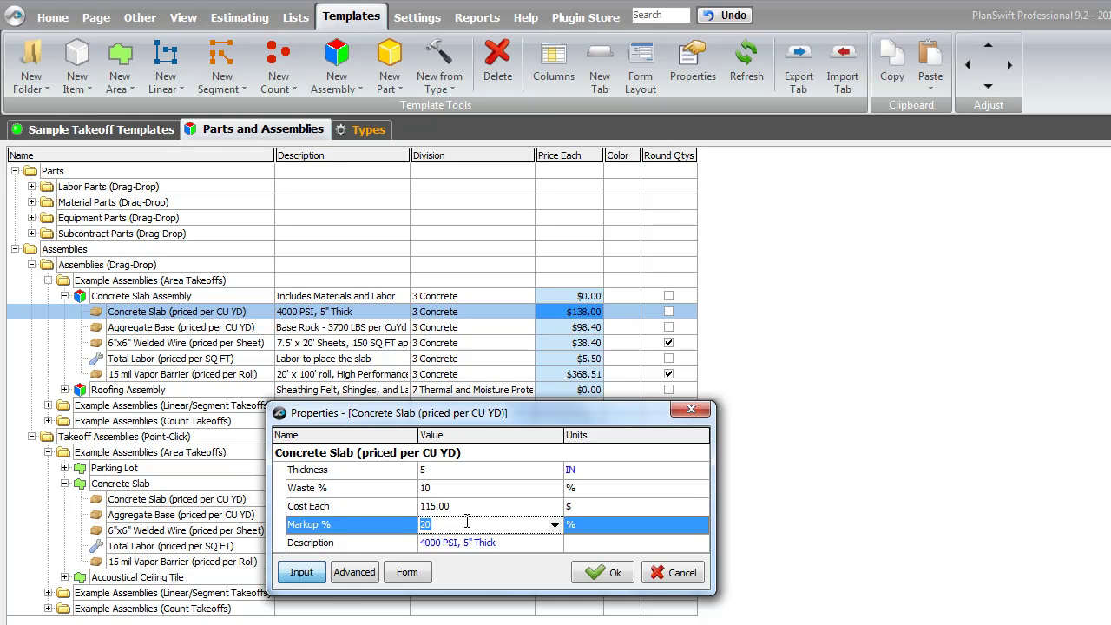
pyautogui.click(603, 572)
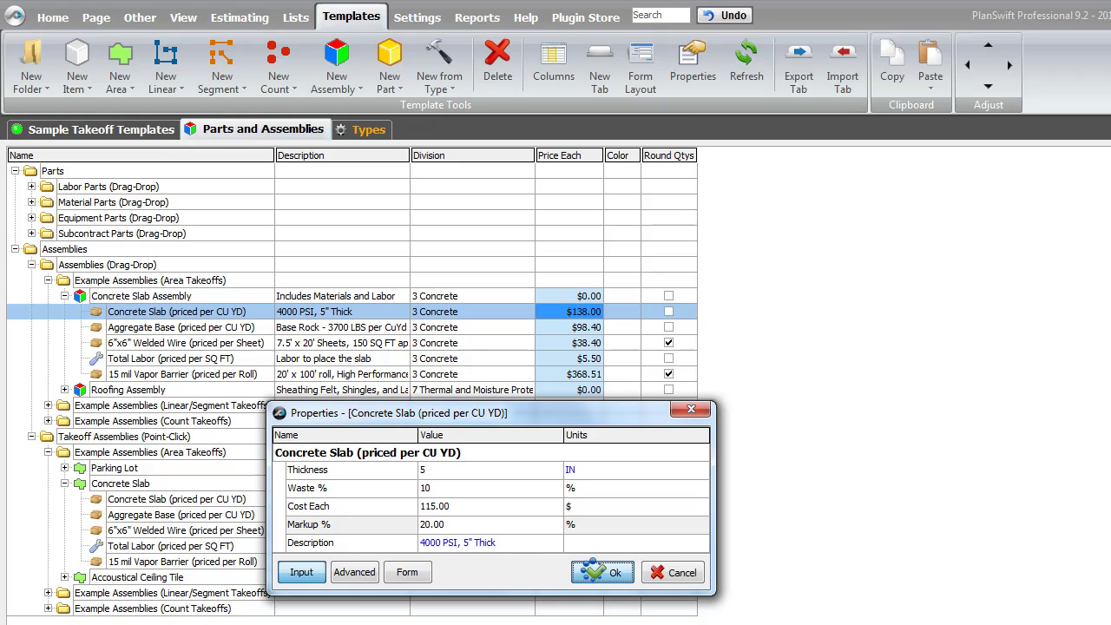
# Under Material Parts > Concrete (Div 3) > Concrete (Area Takeoffs), check the $115.00 slab part's empty Markup %
pyautogui.click(31, 202)
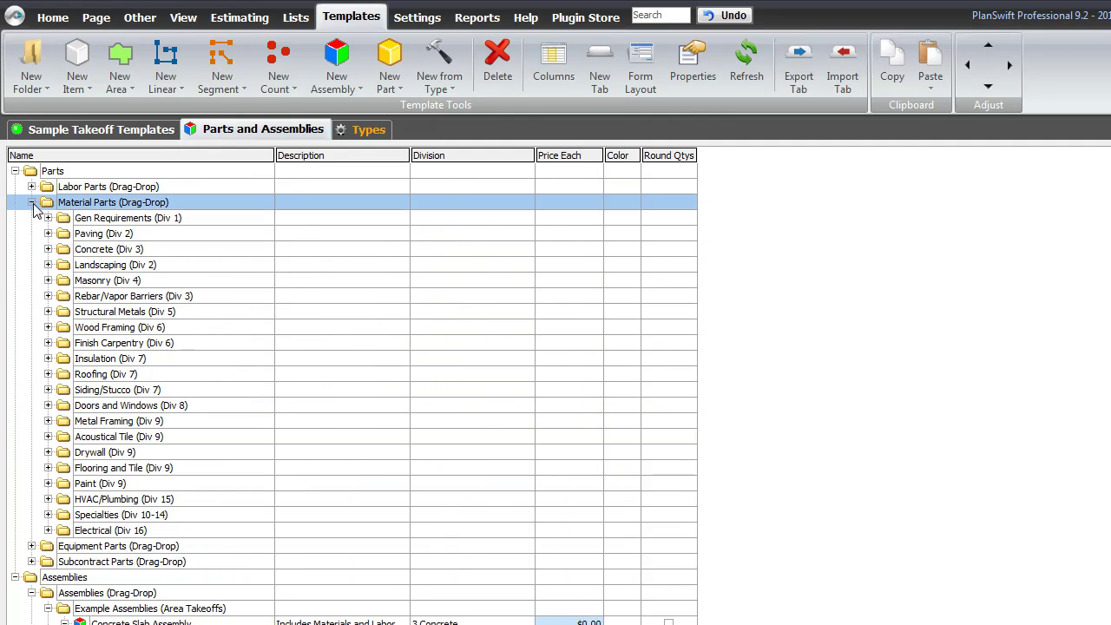
pyautogui.click(49, 250)
pyautogui.click(64, 265)
pyautogui.click(121, 280)
pyautogui.click(144, 298)
pyautogui.click(152, 327)
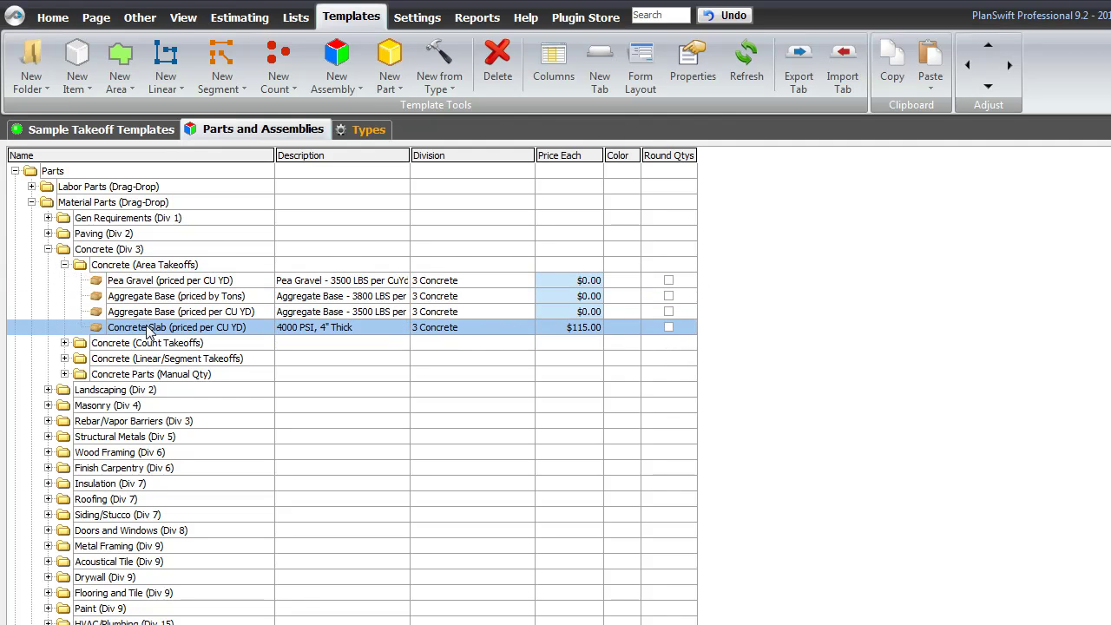
pyautogui.click(579, 328)
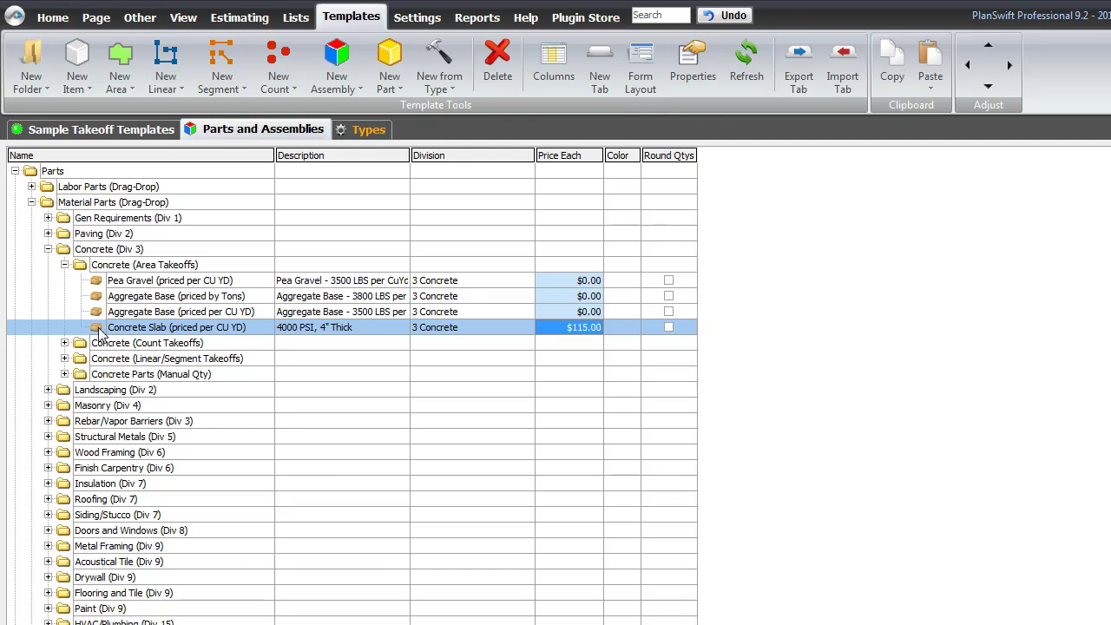
pyautogui.doubleClick(98, 333)
pyautogui.click(476, 525)
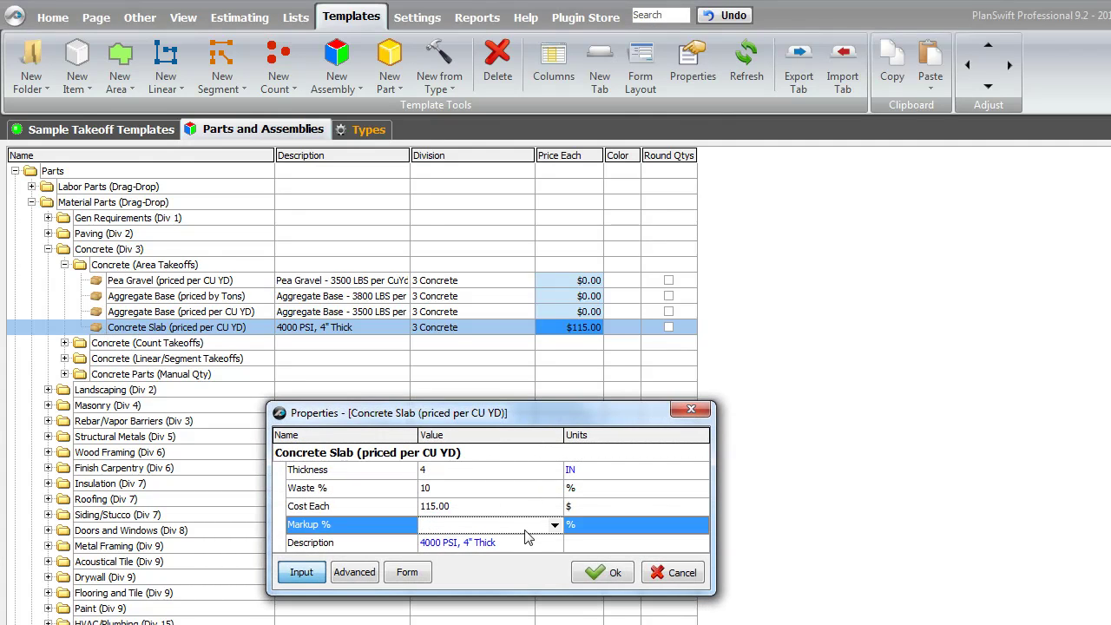
pyautogui.click(599, 572)
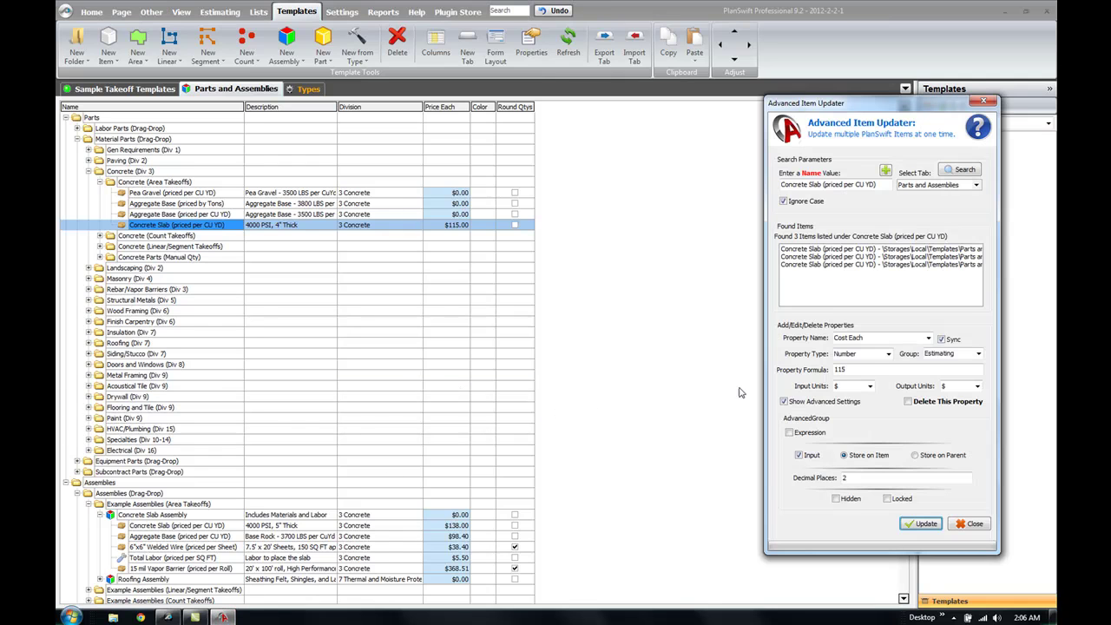
# Change the updated property to Markup %, enter 0, and apply it to all three items
pyautogui.click(874, 337)
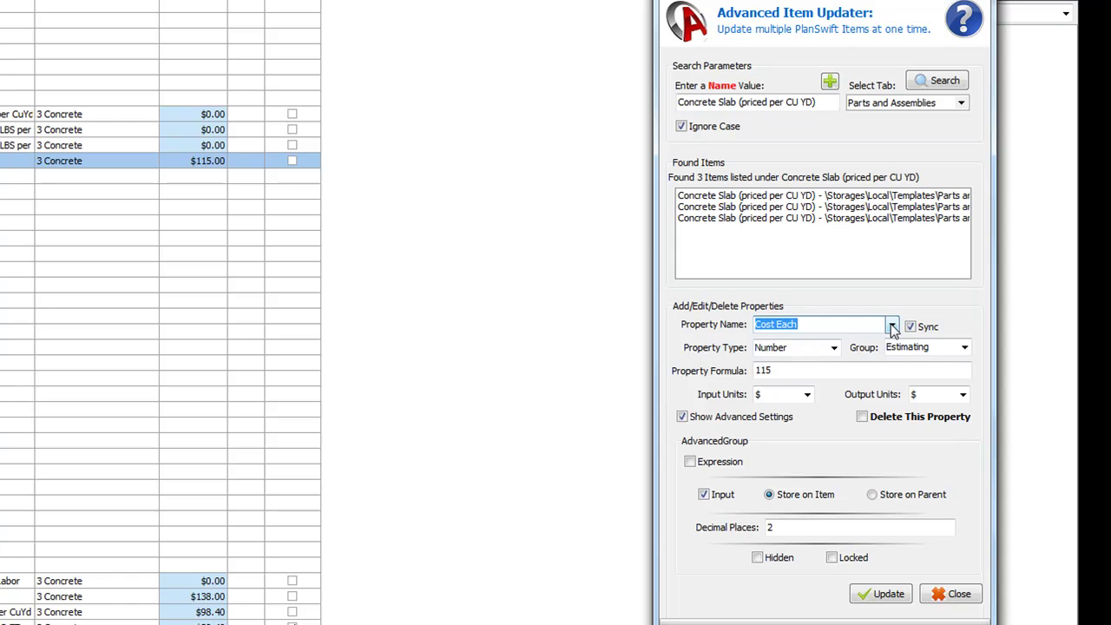
pyautogui.write('Markup %')
pyautogui.click(851, 324)
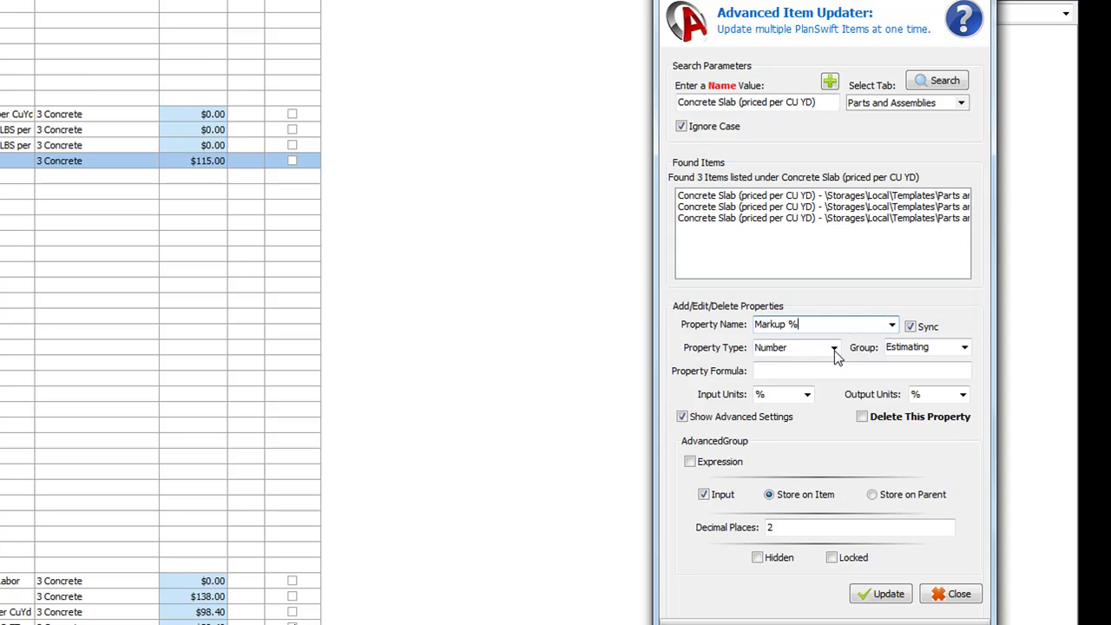
pyautogui.click(778, 374)
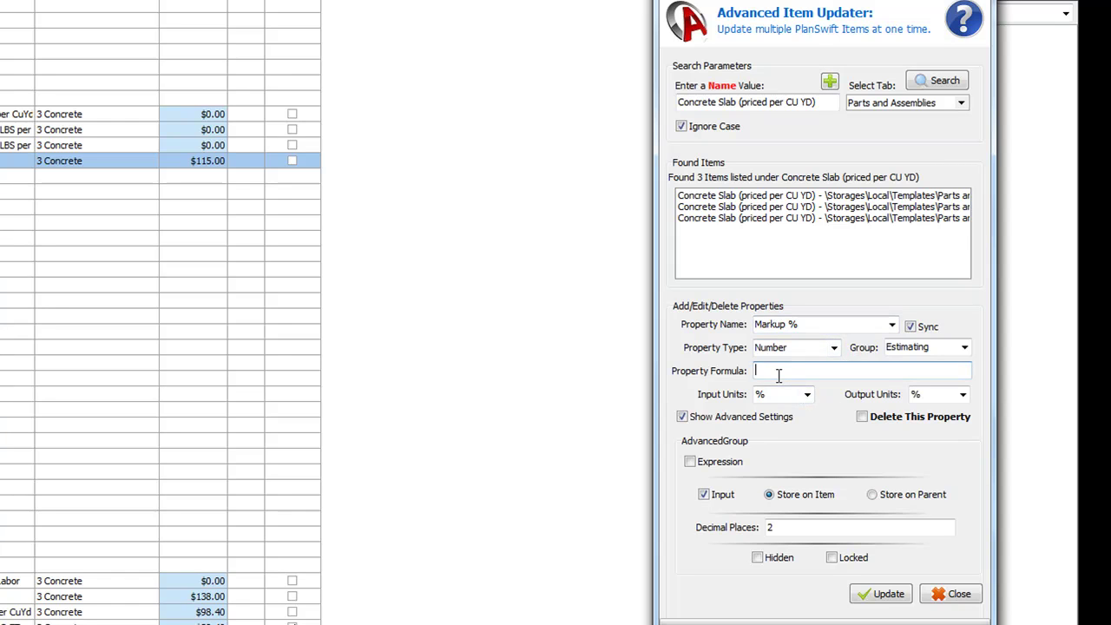
pyautogui.click(868, 594)
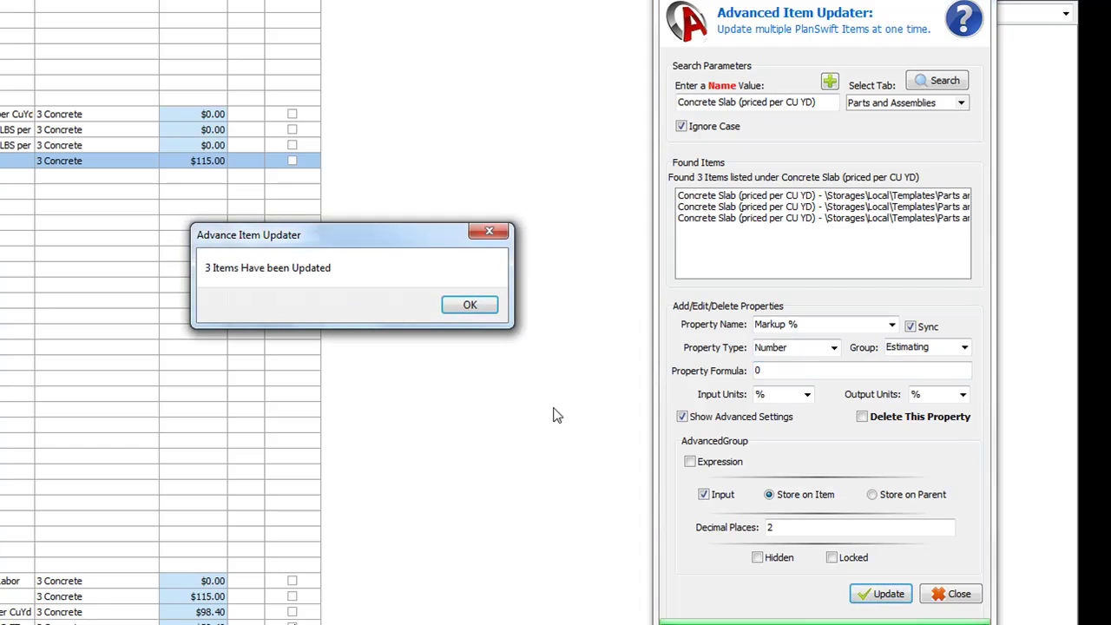
pyautogui.click(474, 304)
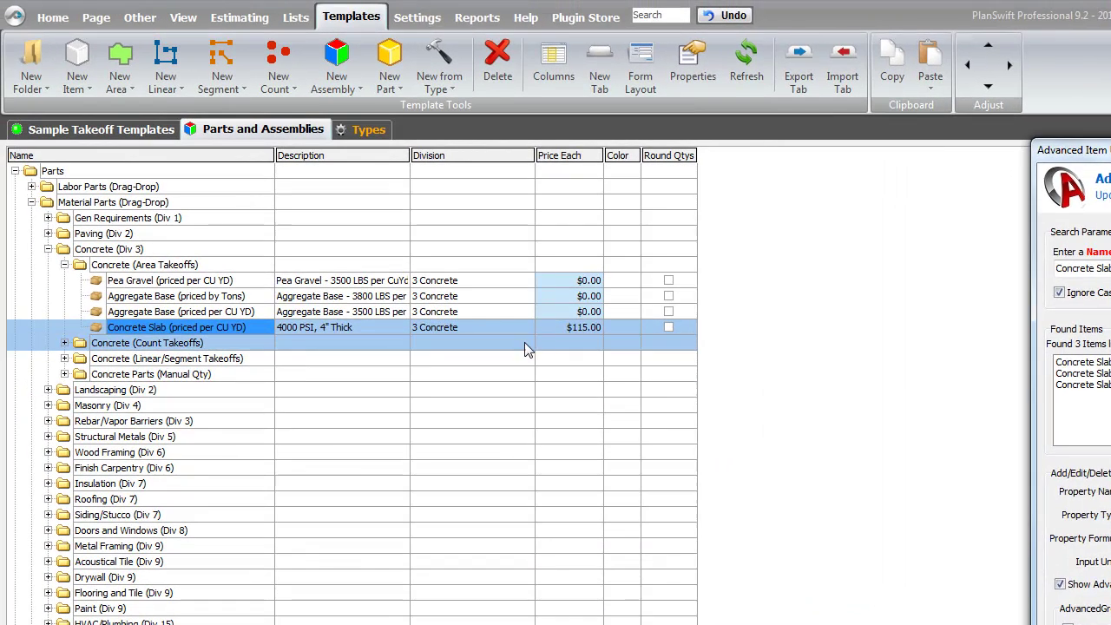
# Collapse Concrete (Div 3) and Parts, and check both assemblies' Concrete Slab prices read $115.00
pyautogui.click(458, 276)
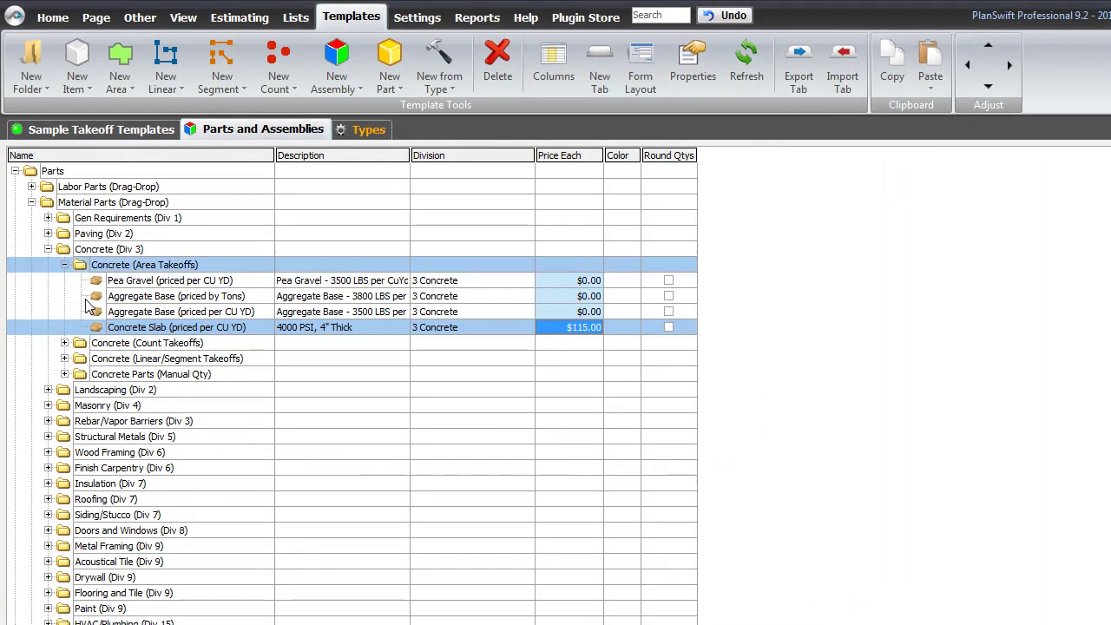
pyautogui.doubleClick(104, 249)
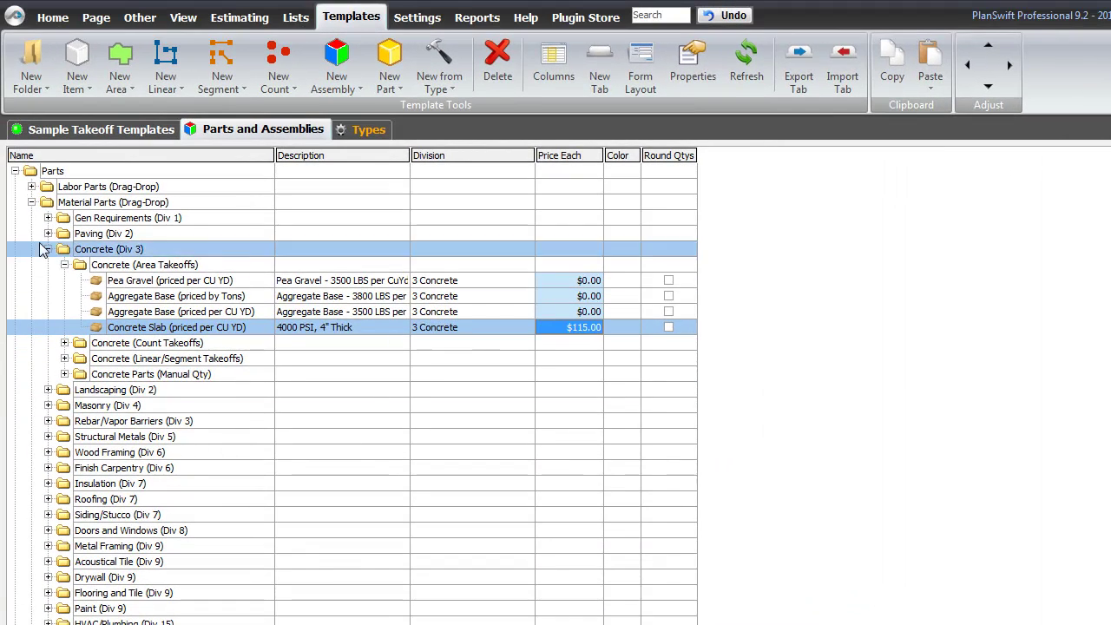
pyautogui.doubleClick(52, 171)
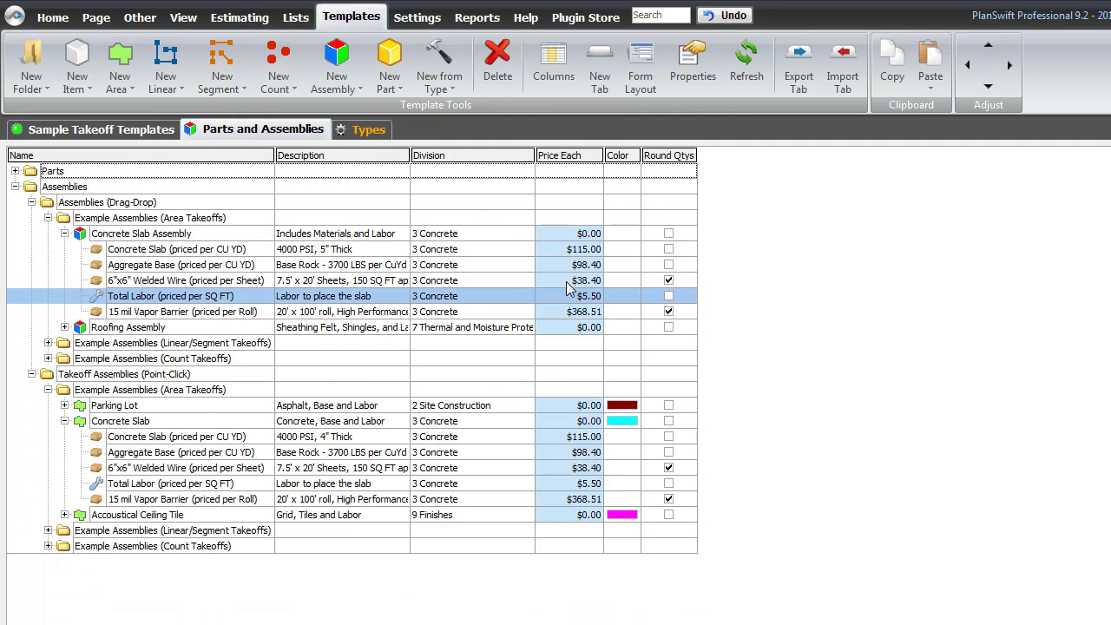
pyautogui.click(579, 252)
pyautogui.click(579, 439)
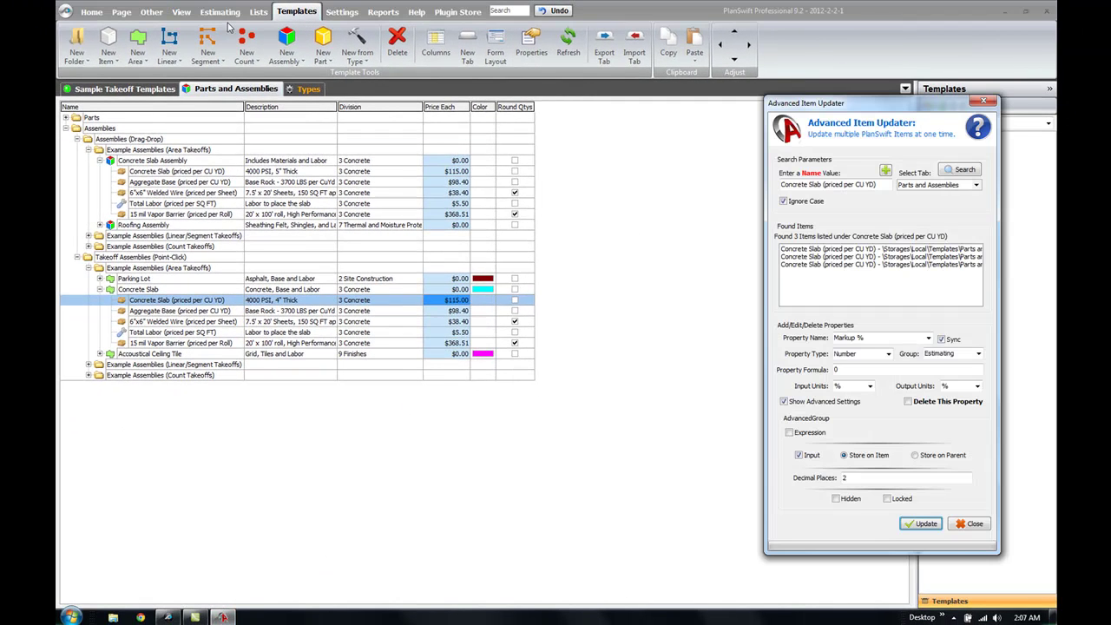
pyautogui.click(221, 13)
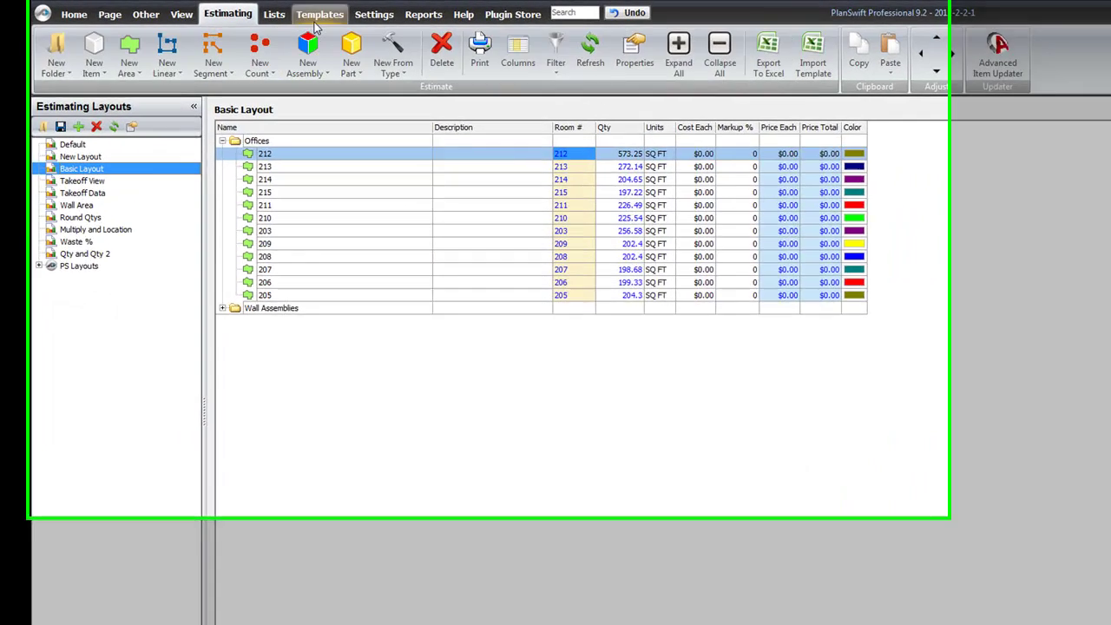
pyautogui.click(297, 12)
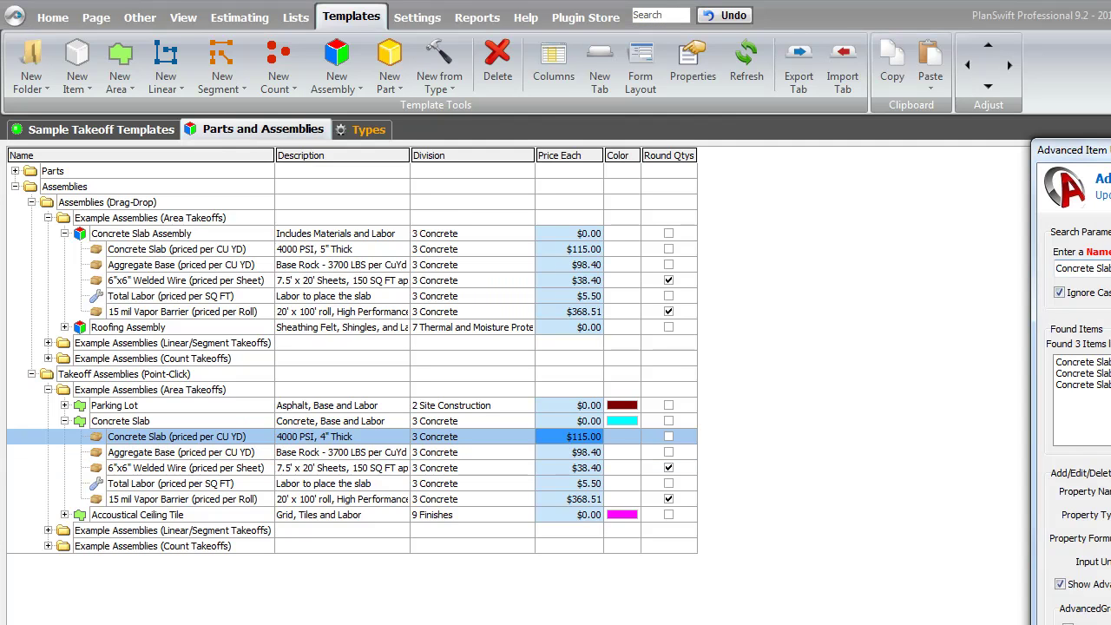
# Drag the Advanced Item Updater fully into view and review its searchable template tabs
pyautogui.moveTo(1110, 161); pyautogui.dragTo(952, 152)
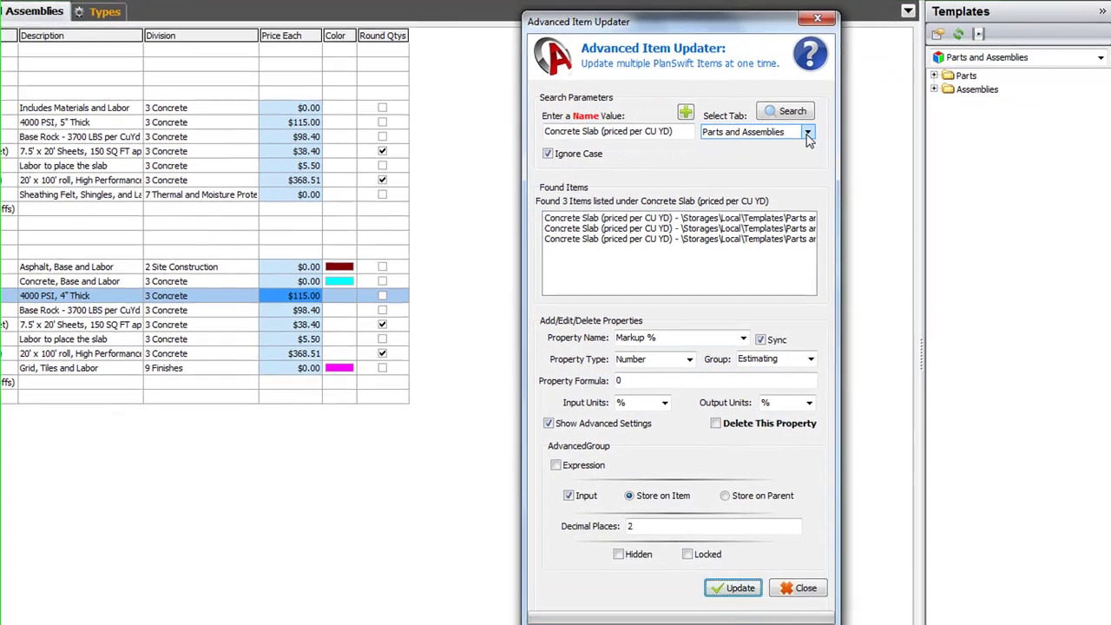
pyautogui.click(807, 136)
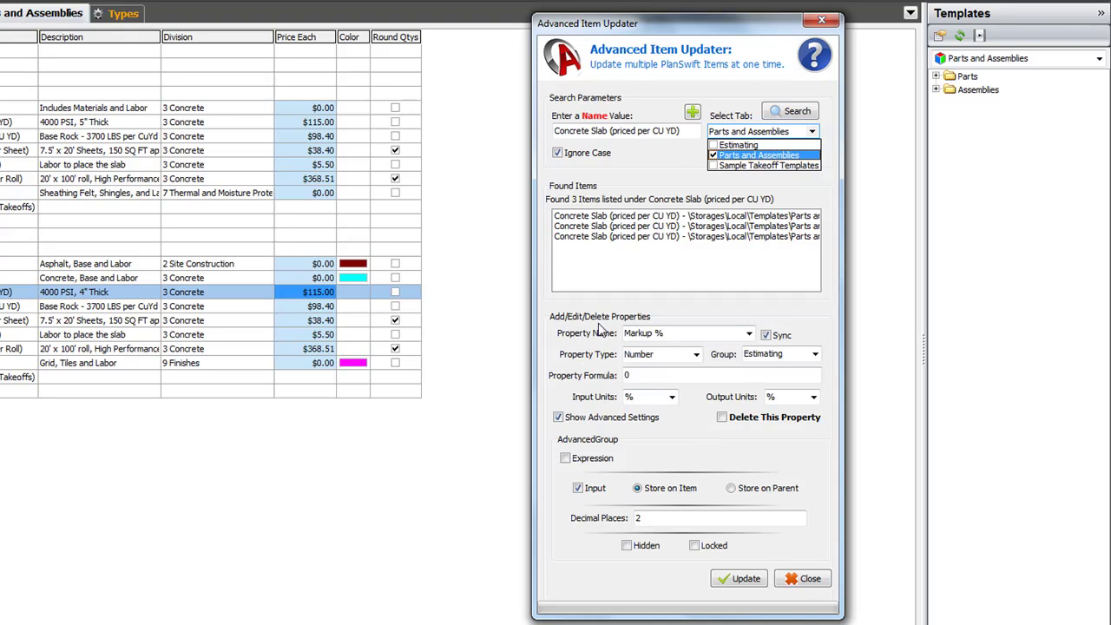
pyautogui.click(684, 332)
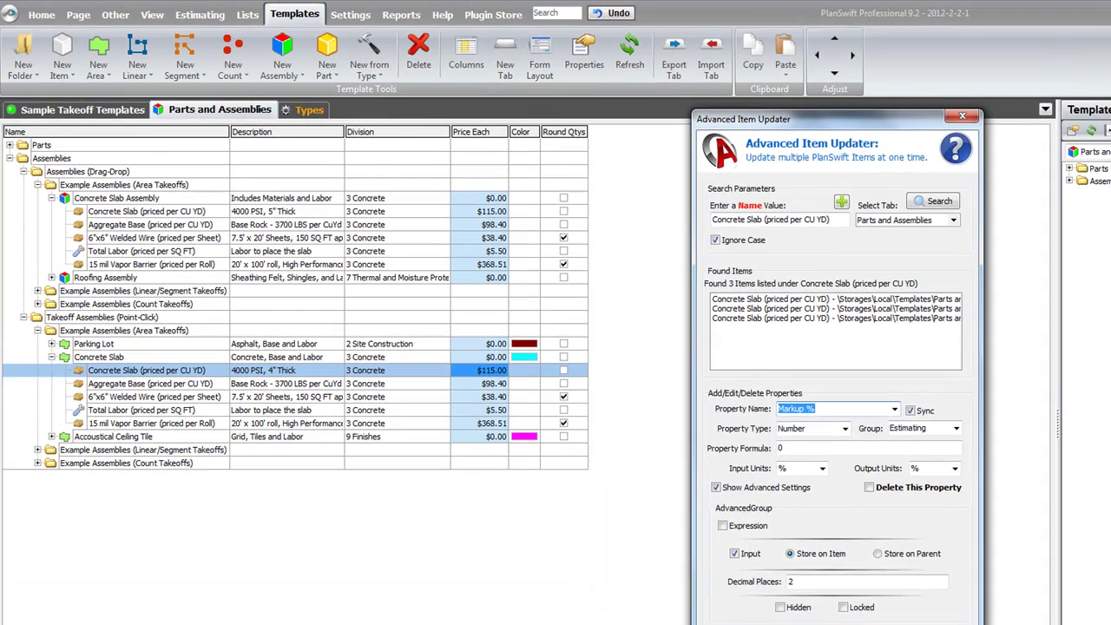
# Close the updater and open the Join a Free Webinar page from Online Help
pyautogui.press('Escape')
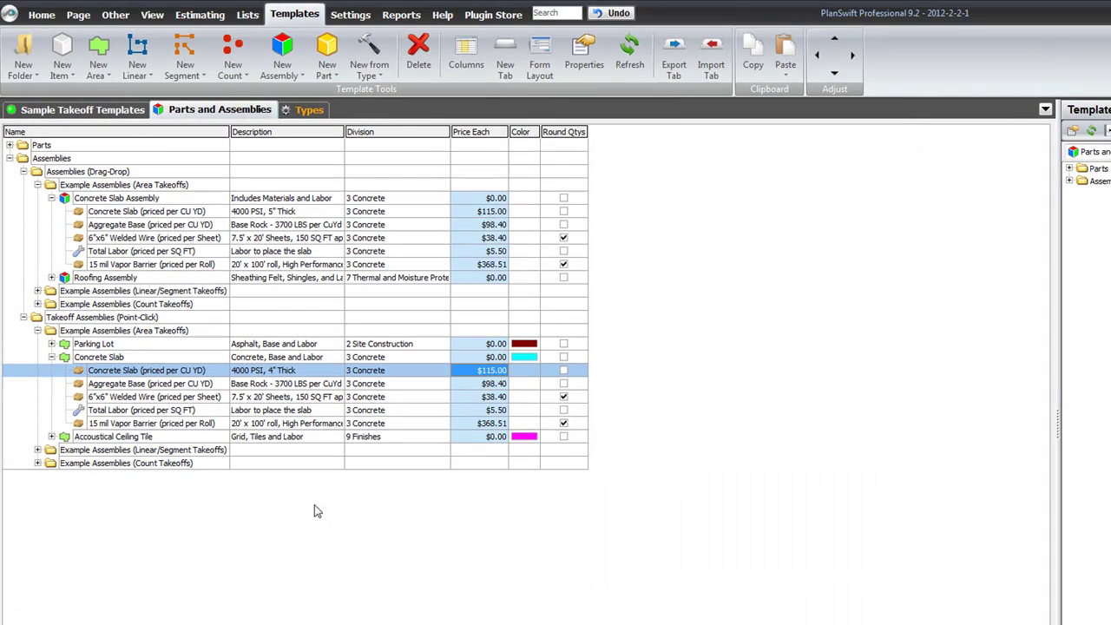
pyautogui.click(443, 16)
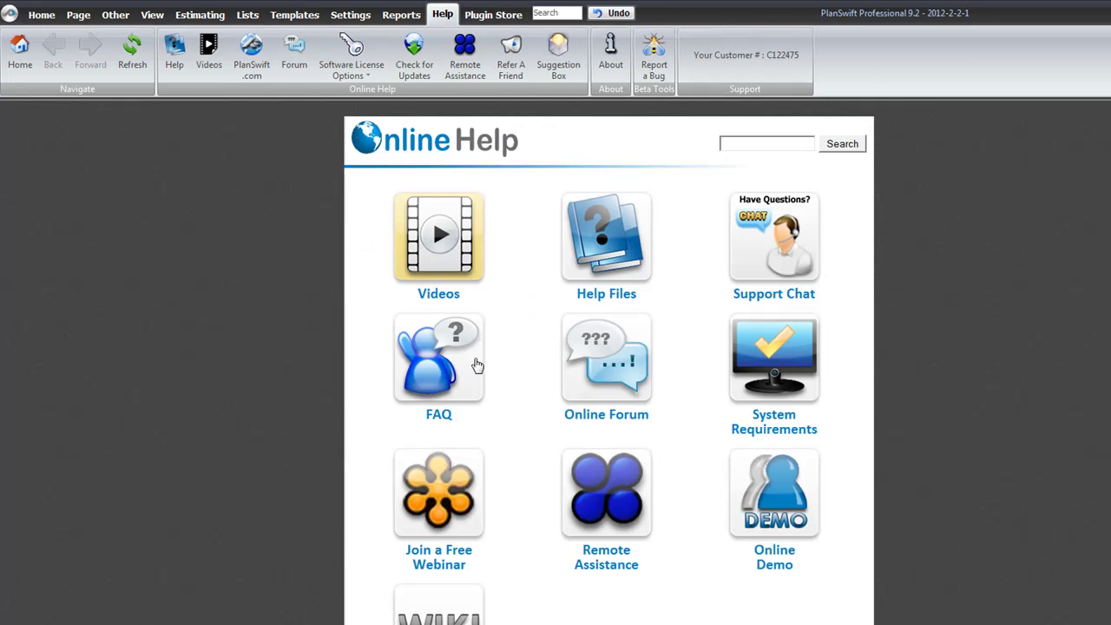
pyautogui.click(432, 493)
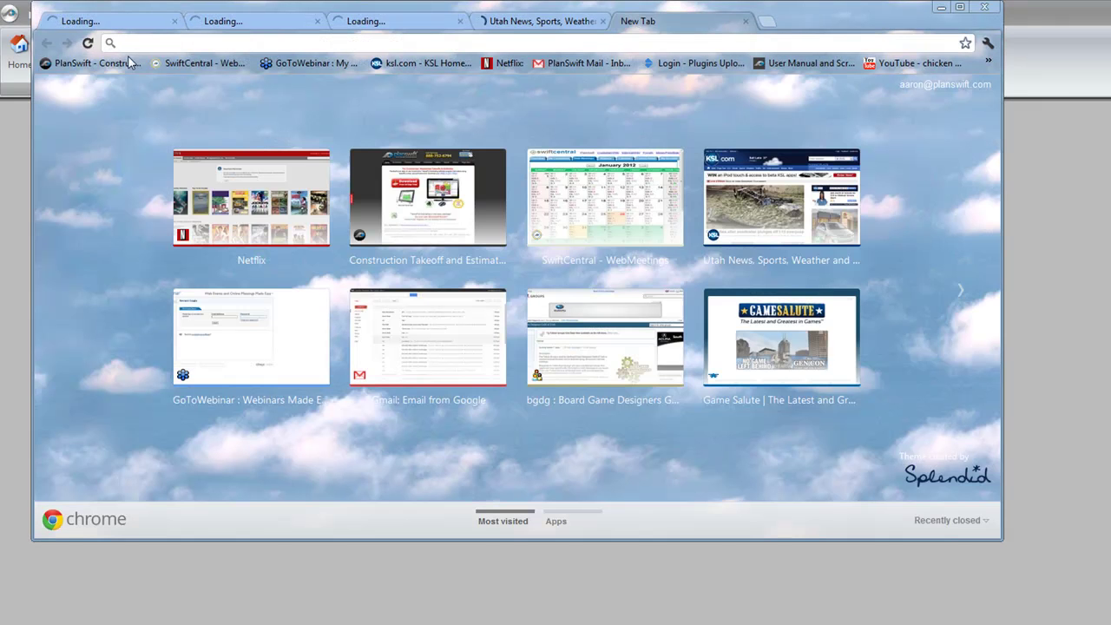
# Open registration for the Tue 6 Parts and Assemblies (Level 2) webinar, then return to PlanSwift
pyautogui.click(102, 64)
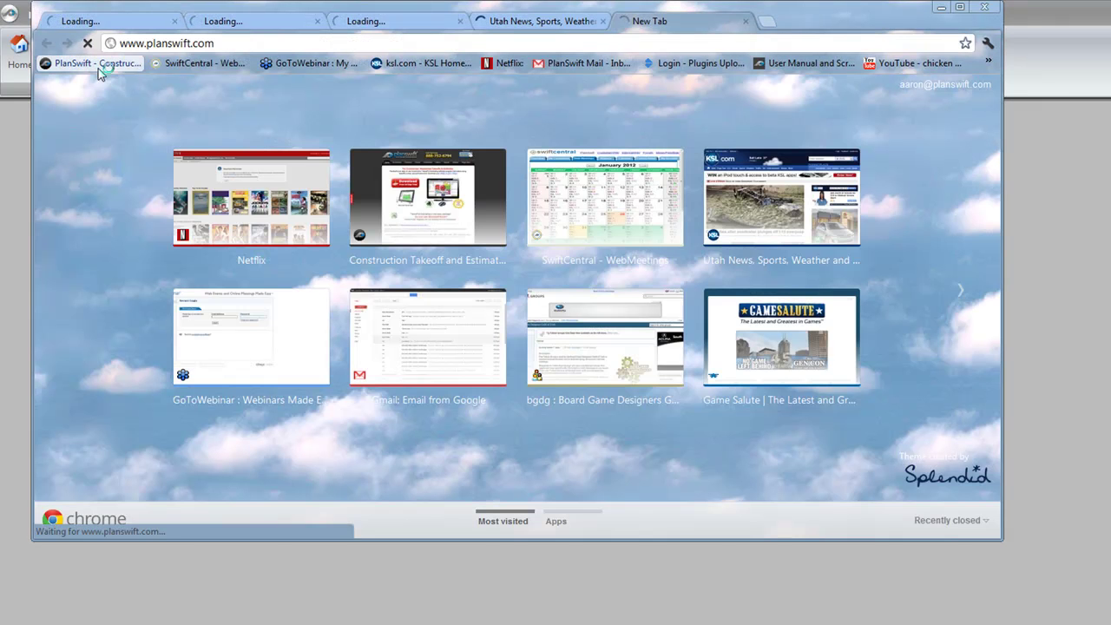
pyautogui.click(959, 7)
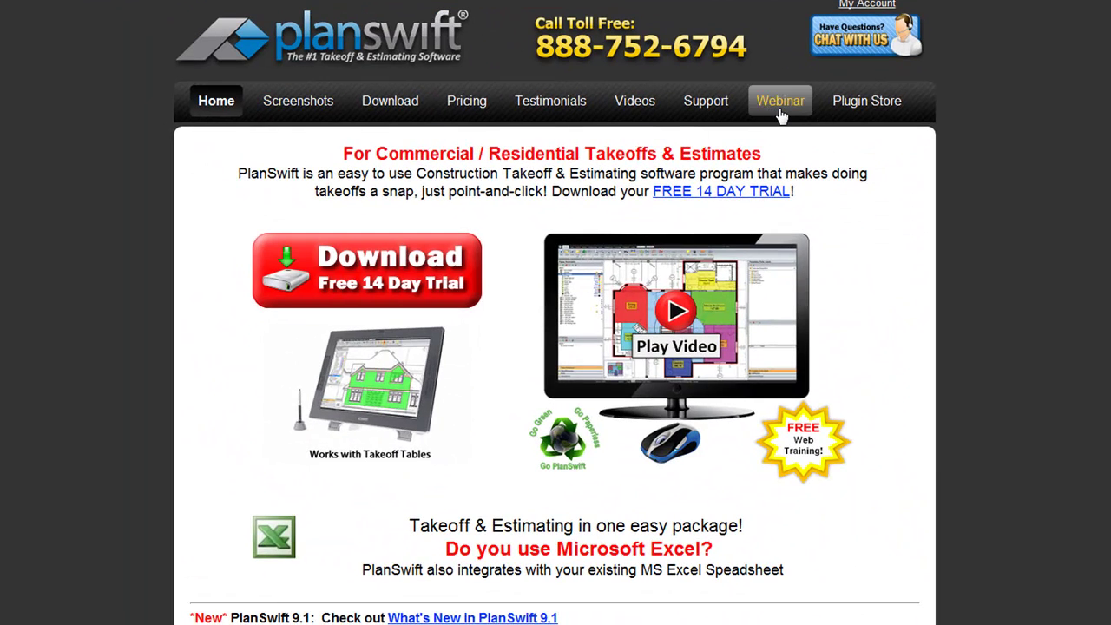
pyautogui.click(780, 116)
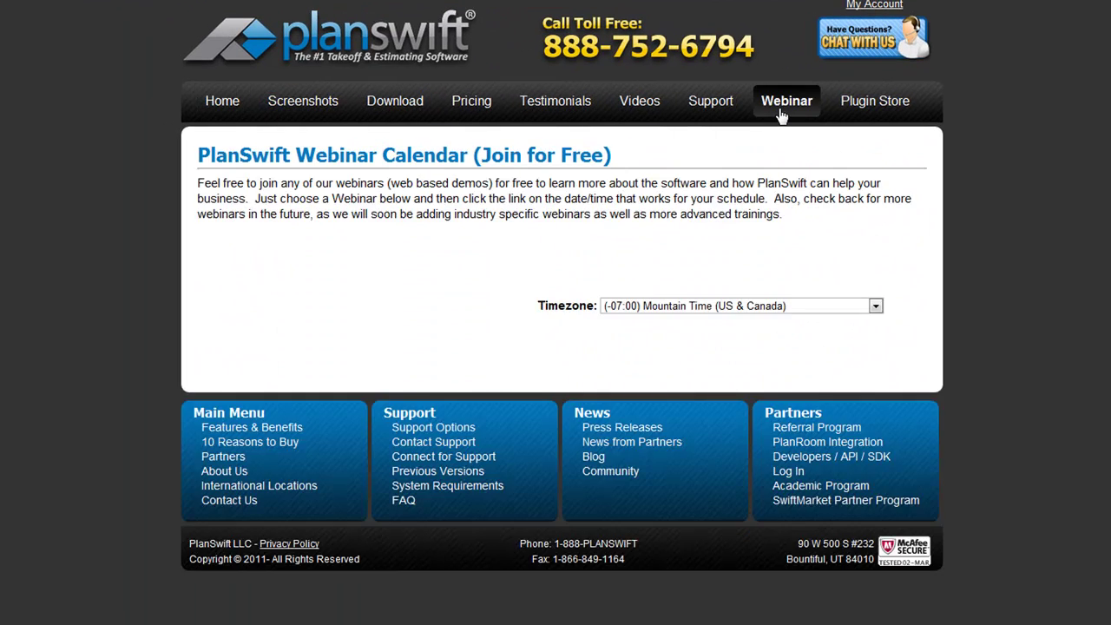
pyautogui.scroll(-3, 452, 243)
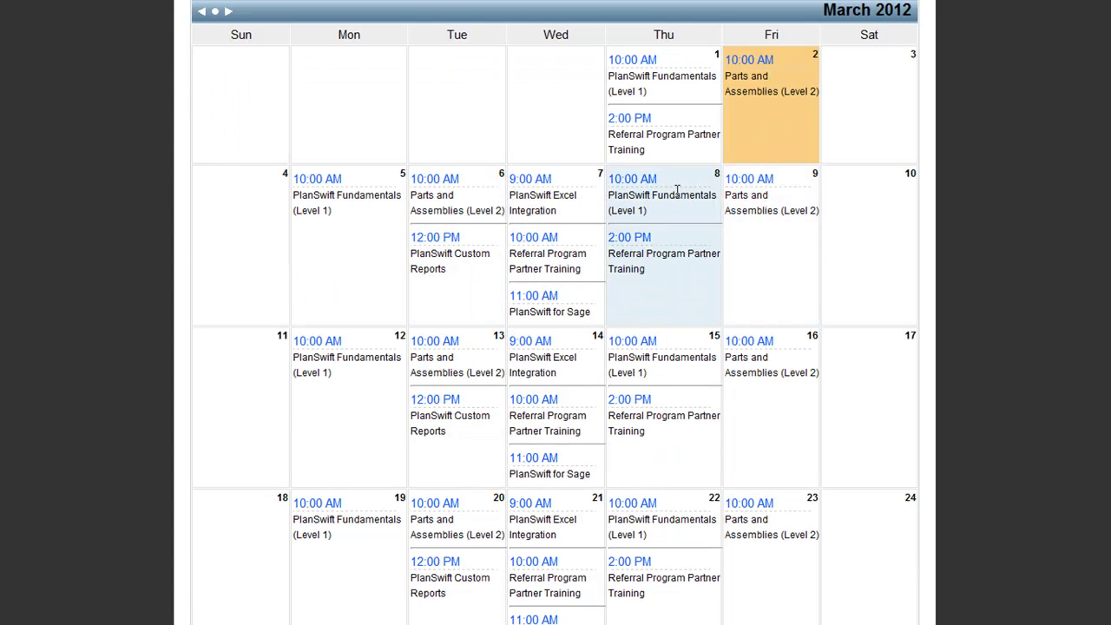
pyautogui.click(441, 188)
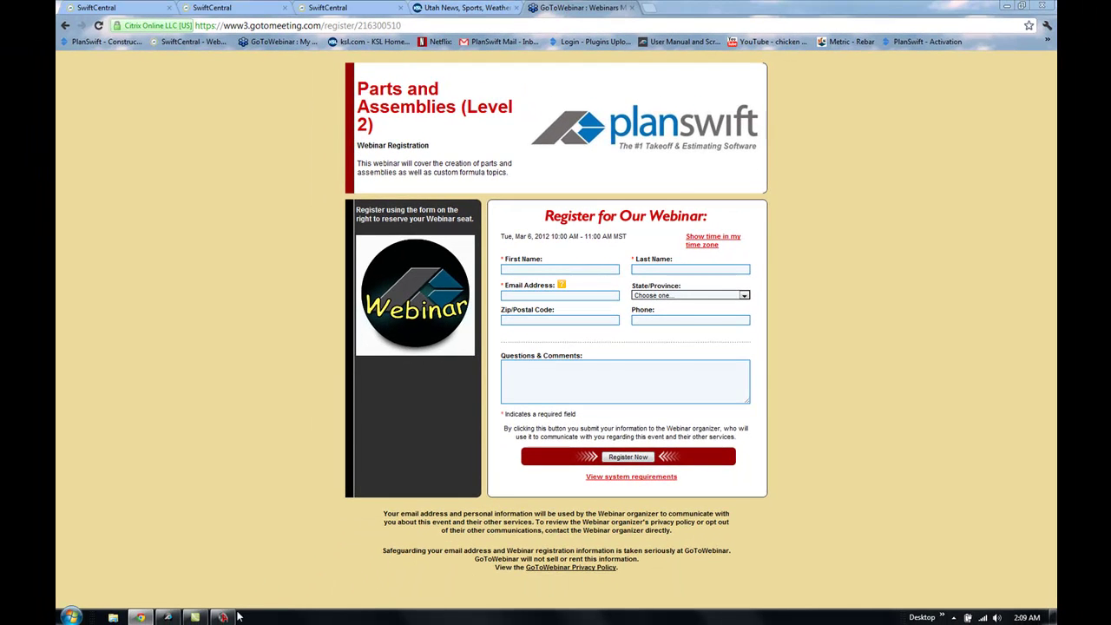
pyautogui.click(223, 617)
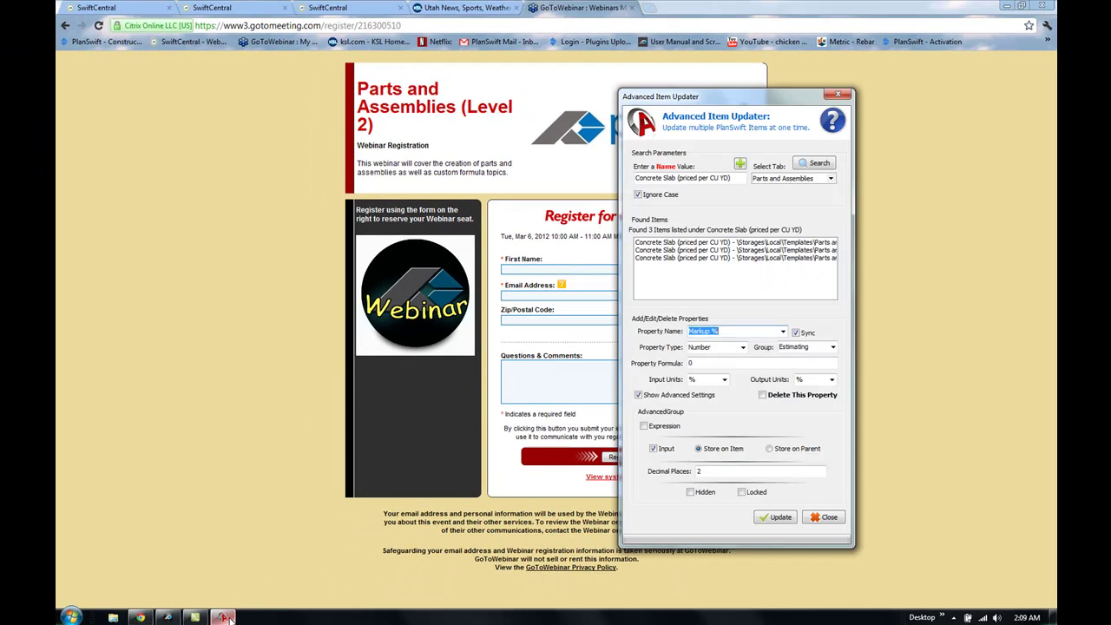
pyautogui.click(168, 617)
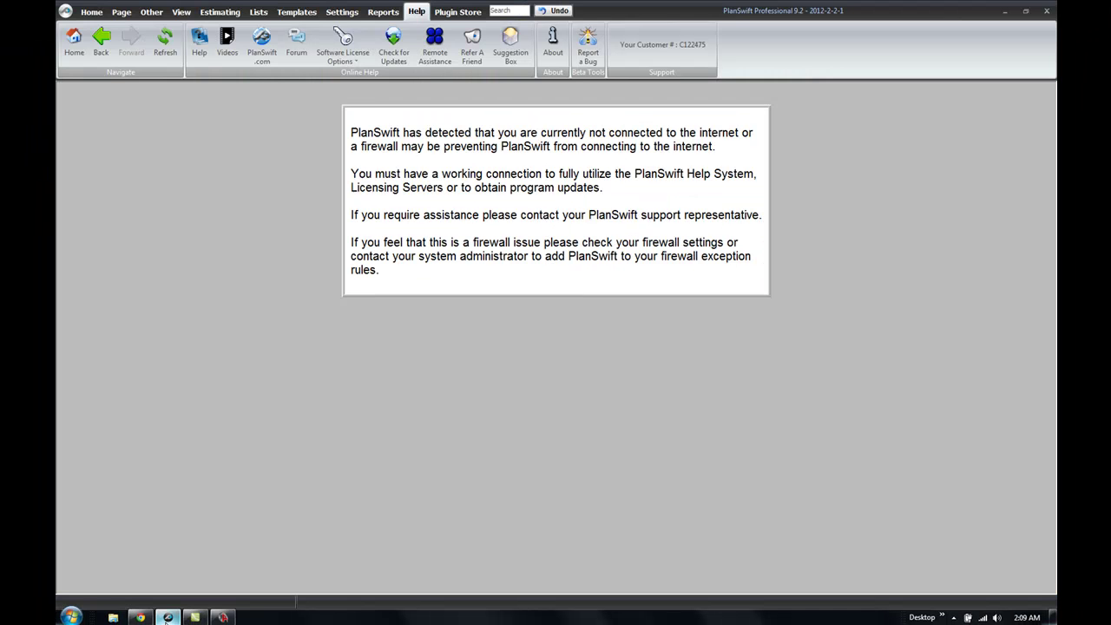
# Open room 212's properties and Room # editor, then untick Show Advanced Settings in the updater
pyautogui.click(230, 15)
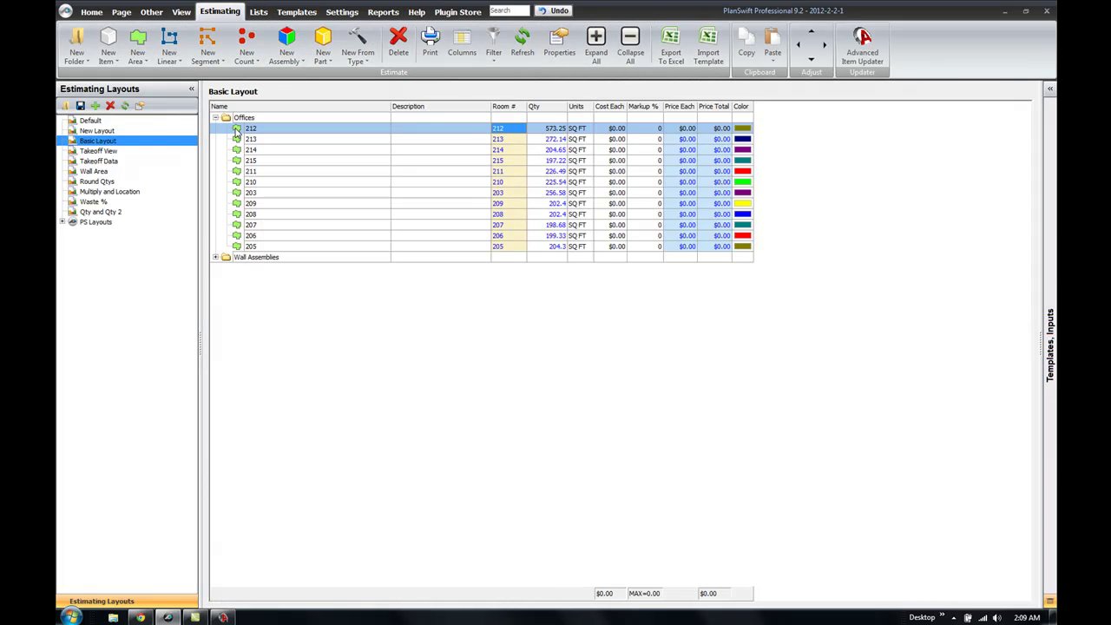
pyautogui.doubleClick(239, 130)
pyautogui.click(298, 386)
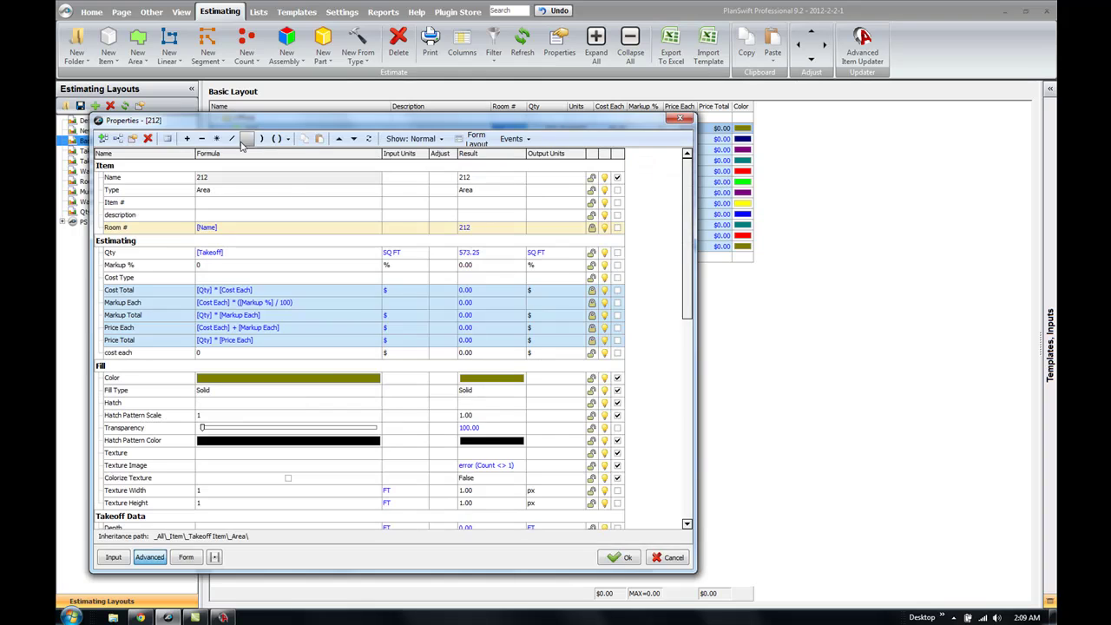
pyautogui.moveTo(222, 123); pyautogui.dragTo(328, 115)
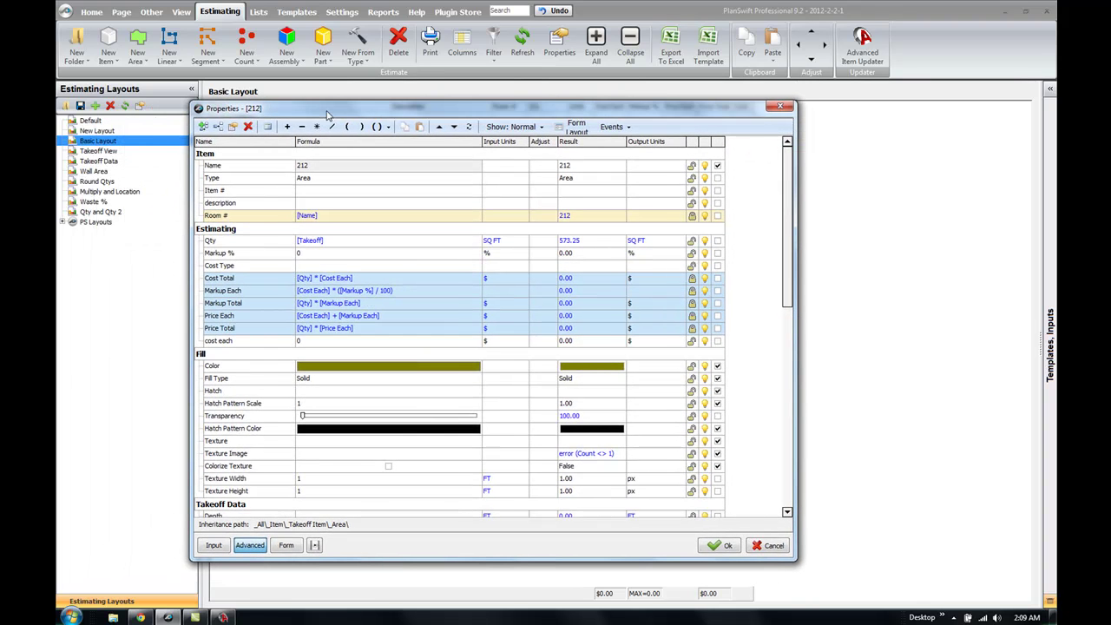
pyautogui.doubleClick(223, 217)
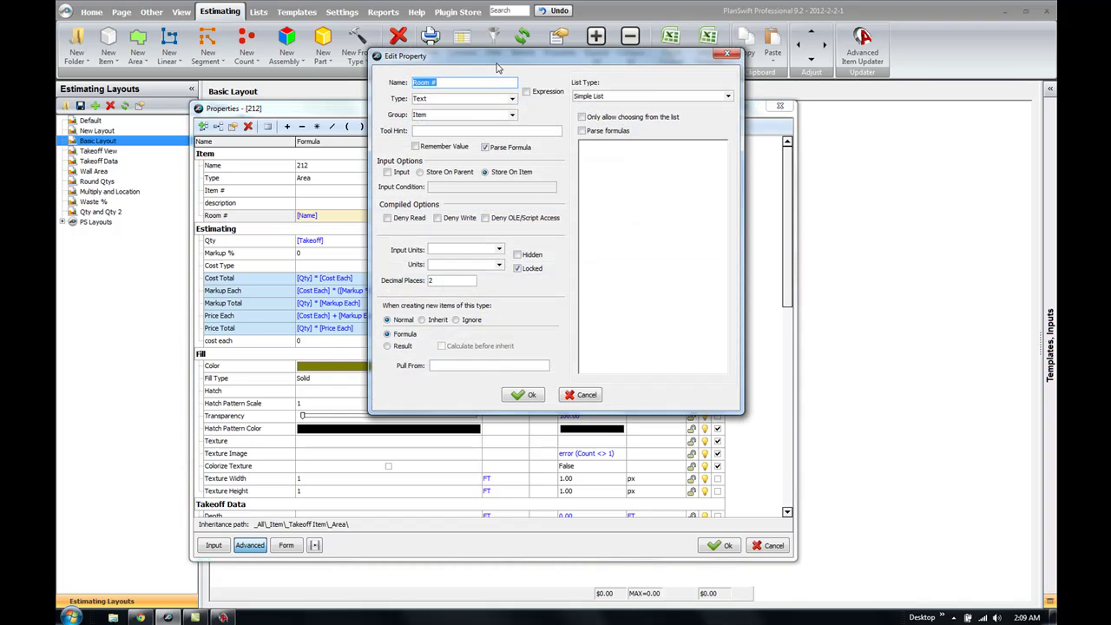
pyautogui.moveTo(497, 68); pyautogui.dragTo(425, 152)
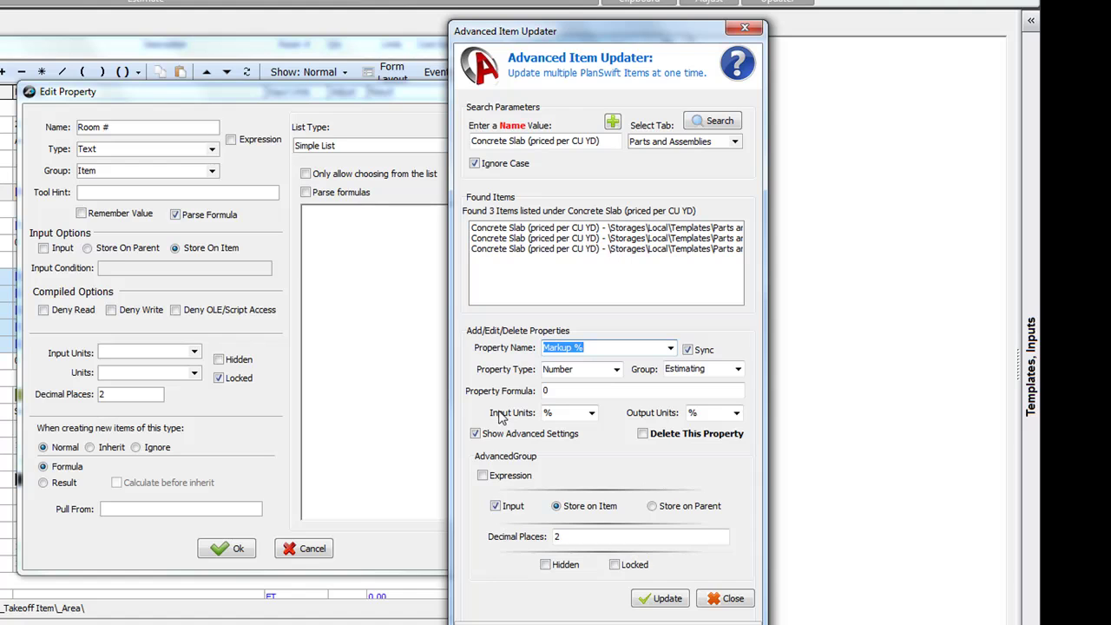
pyautogui.click(475, 433)
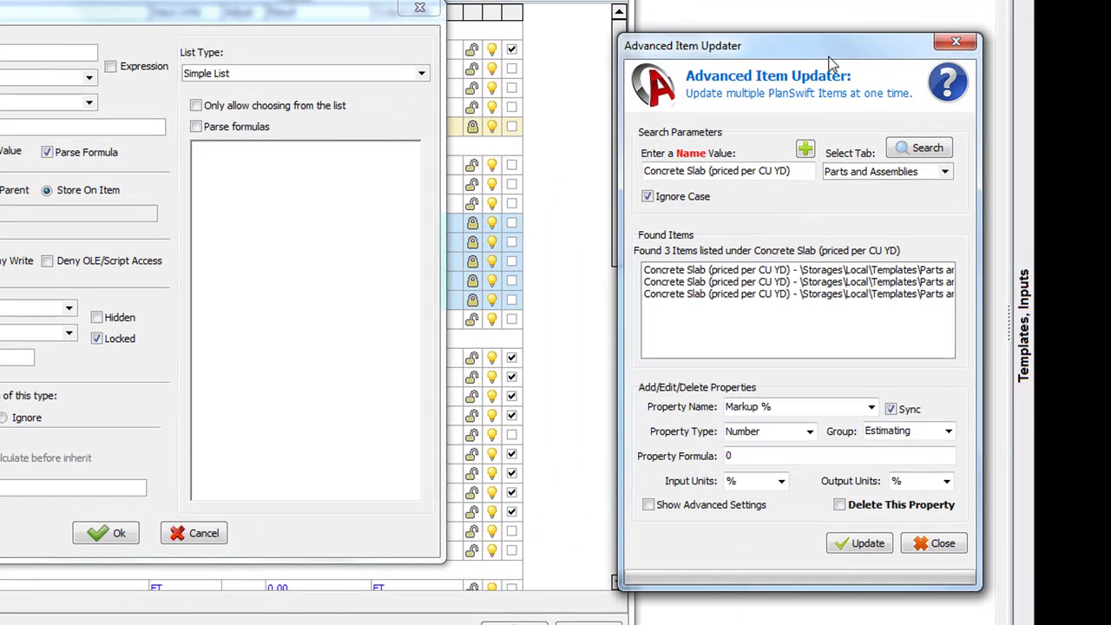